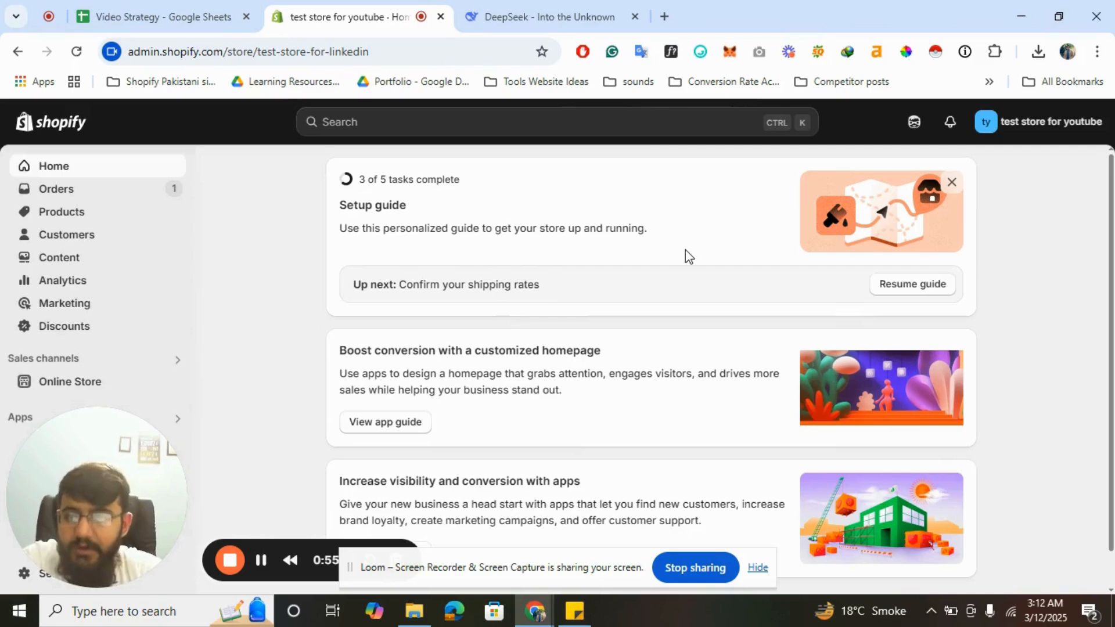
# Step: Start a new blog post in the store's blog content section
pyautogui.click(69, 264)
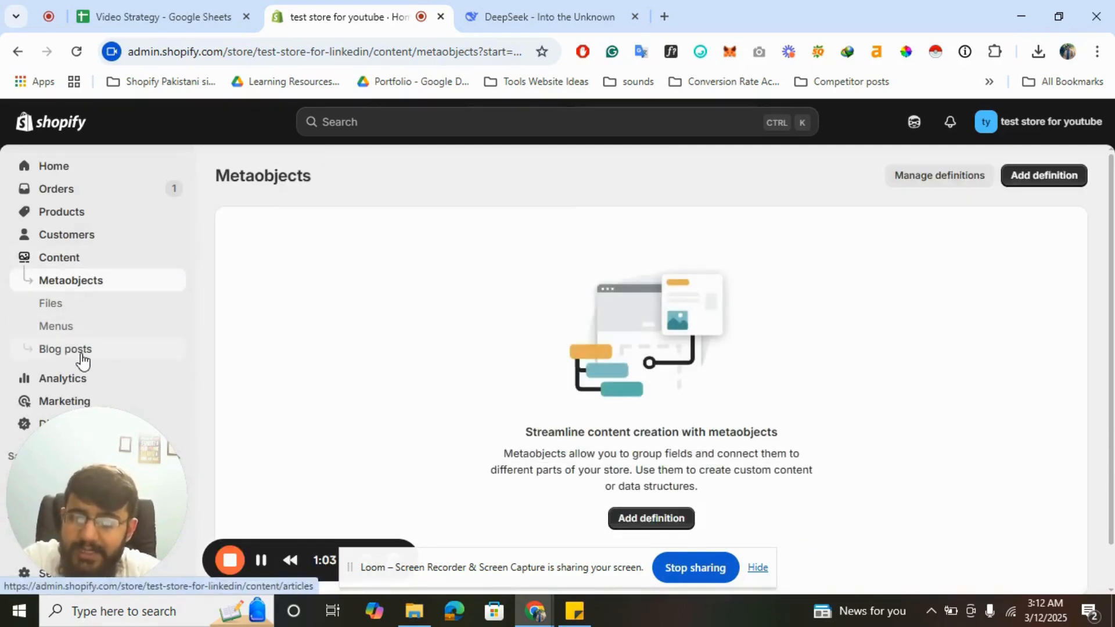
pyautogui.click(56, 359)
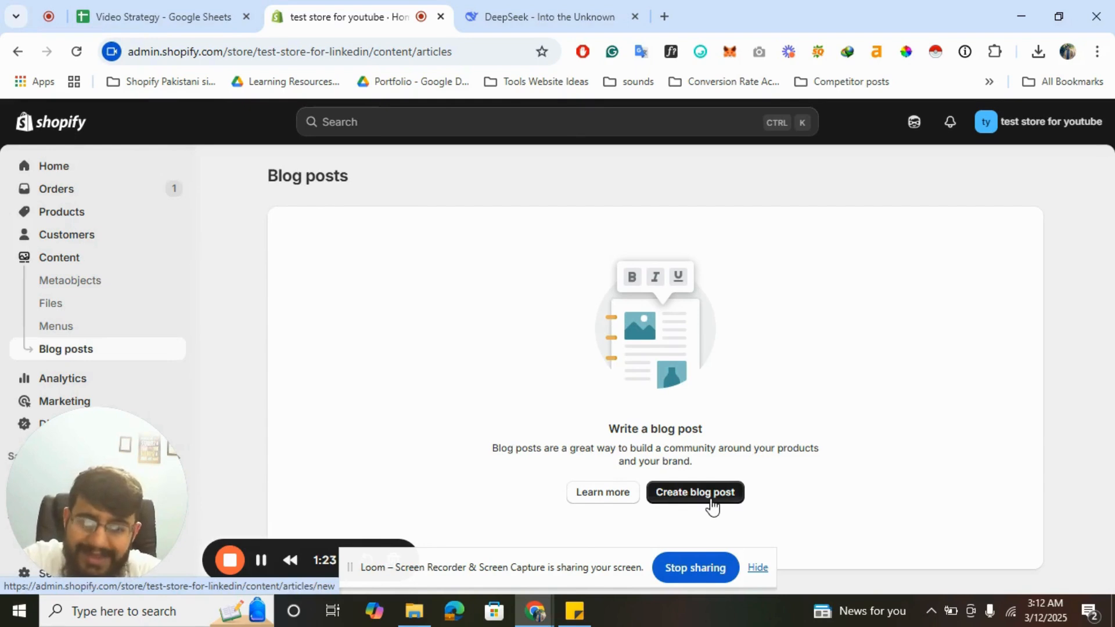
pyautogui.click(712, 504)
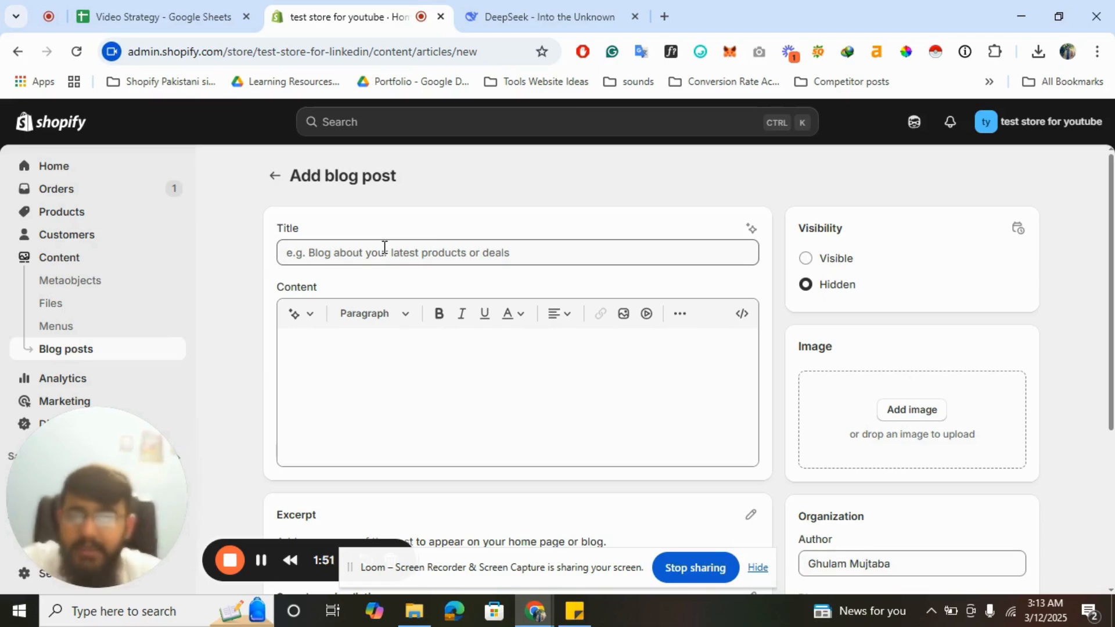
# Step: Fill the blog post title with the copied text "The Best T-Shirts to Wear in Summer: Stay Cool, Stylish, and Comfortable"
pyautogui.click(384, 247)
pyautogui.press('super+v')
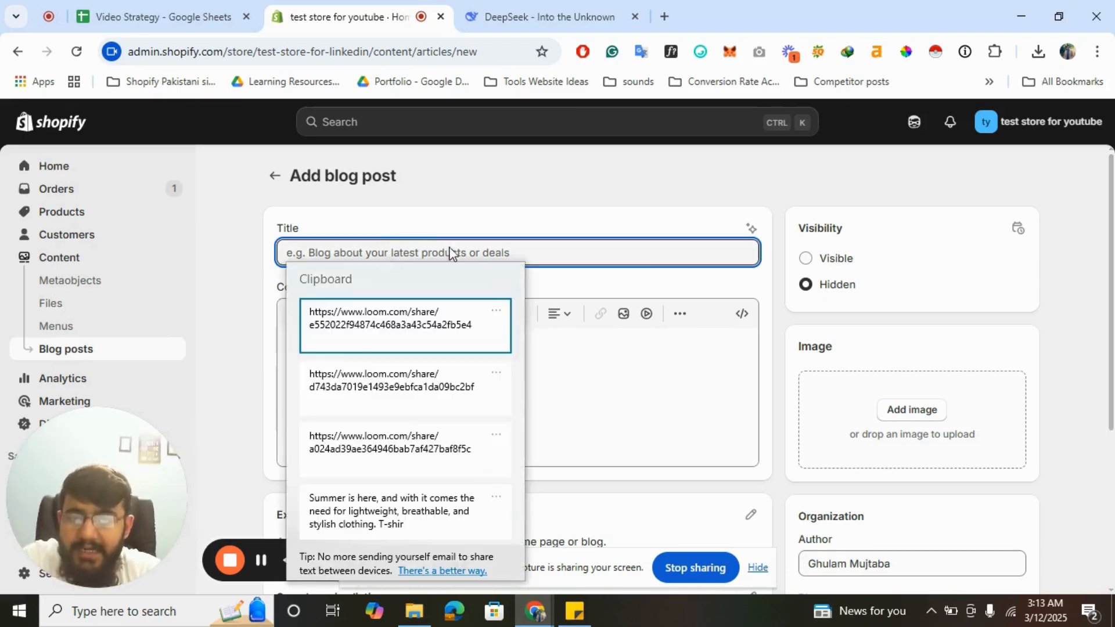
pyautogui.scroll(-2, 427, 372)
pyautogui.scroll(-3, 427, 372)
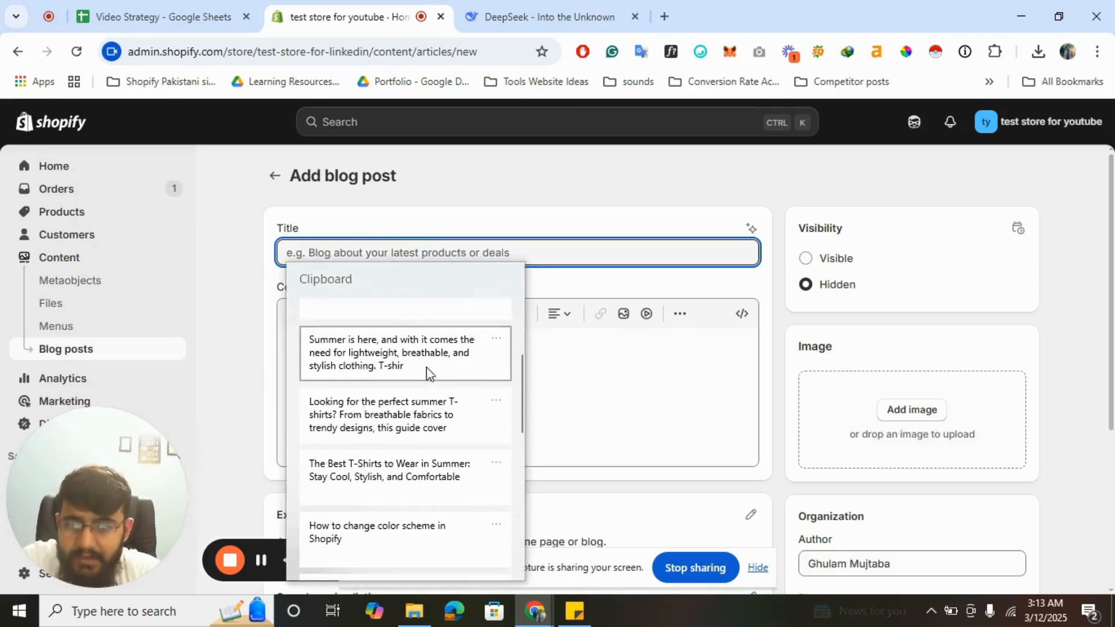
pyautogui.click(428, 456)
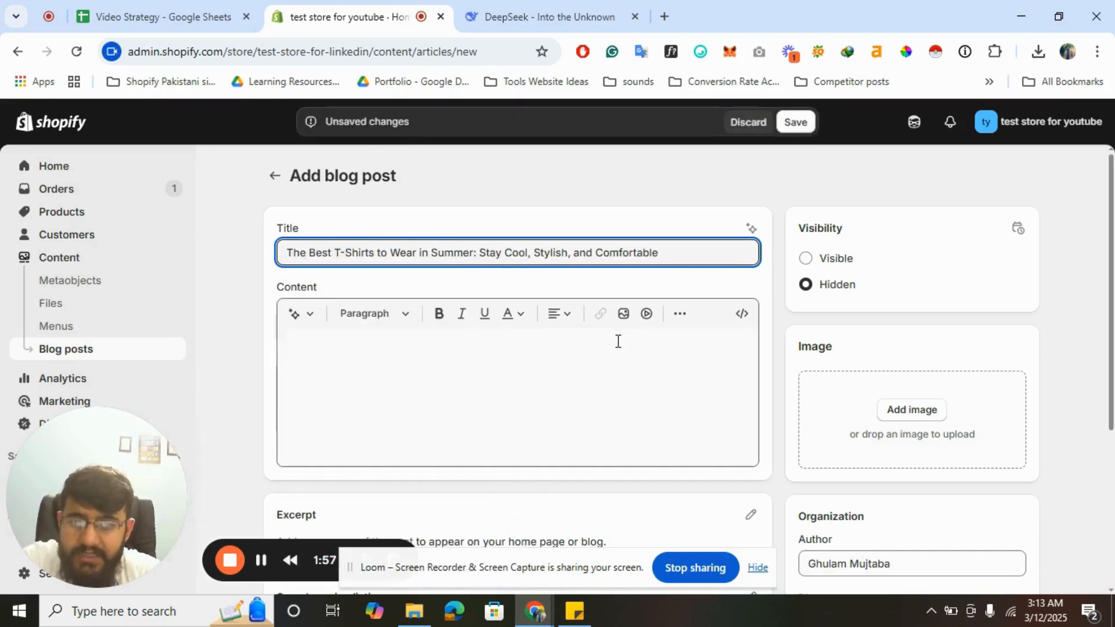
# Step: Open the excerpt for editing and insert the copied summary beginning "Looking for the perfect summer T-shirts?" from the clipboard history
pyautogui.click(391, 406)
pyautogui.scroll(-3, 551, 433)
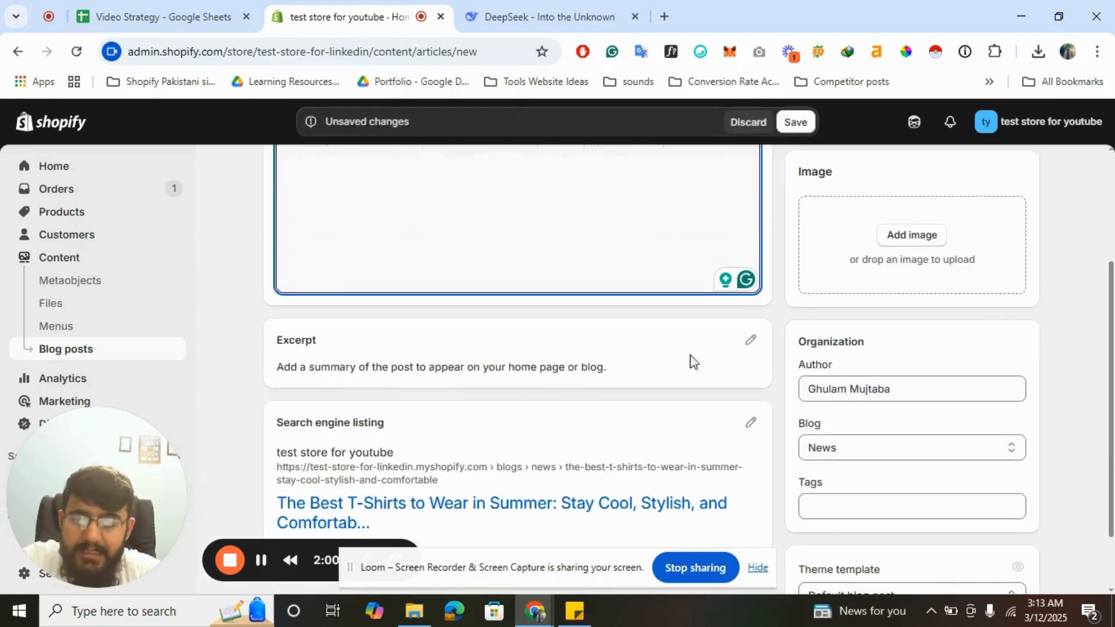
pyautogui.click(753, 343)
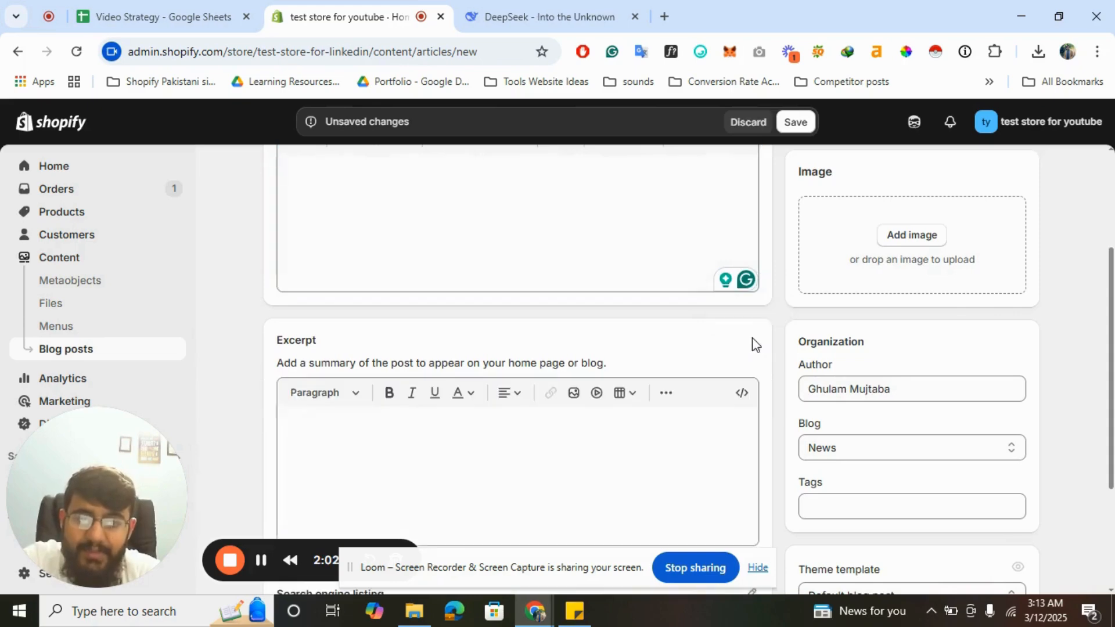
pyautogui.click(413, 460)
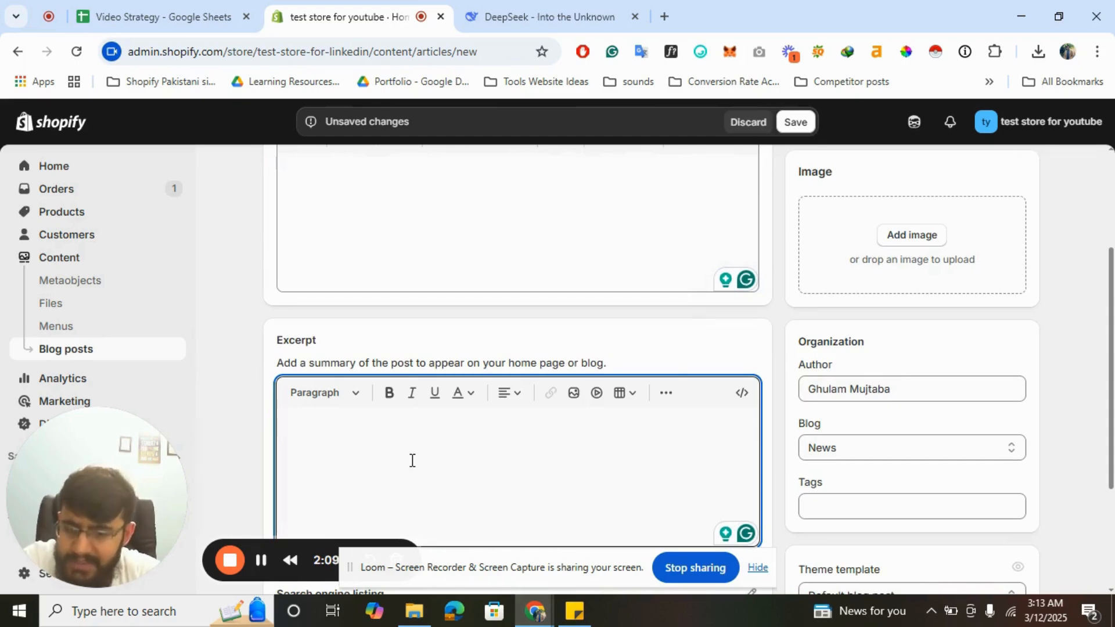
pyautogui.press('super+v')
pyautogui.scroll(-1, 423, 221)
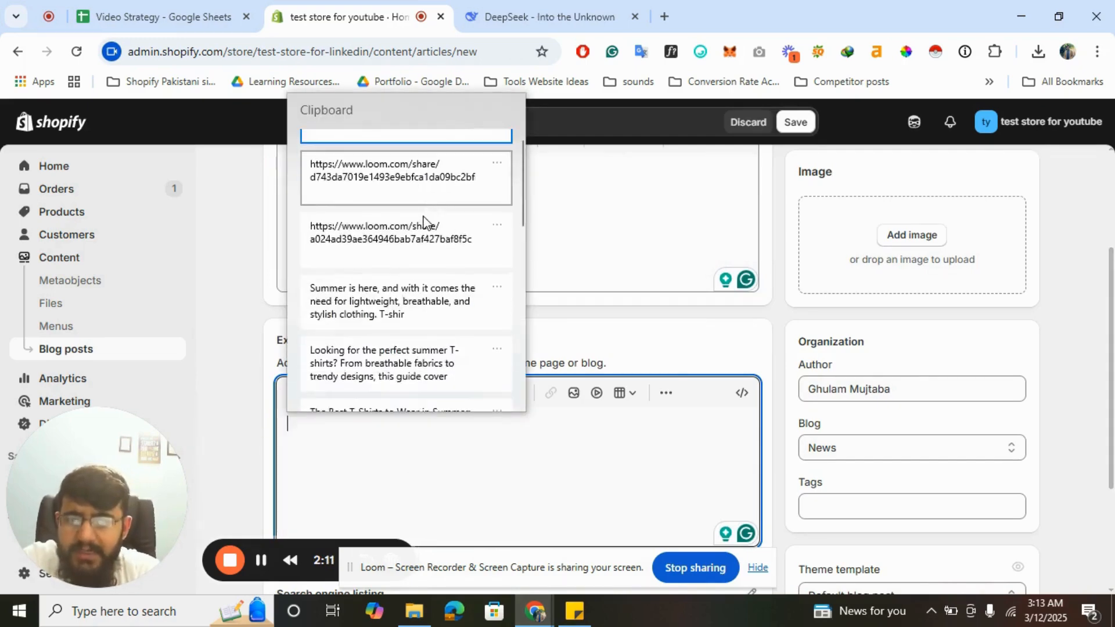
pyautogui.scroll(-3, 423, 221)
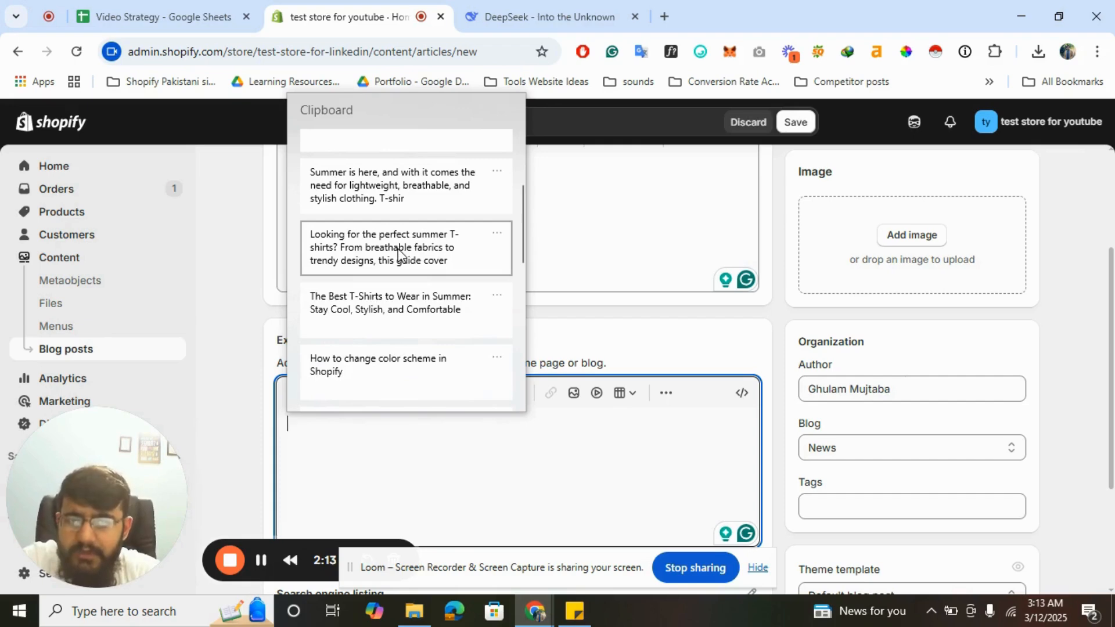
pyautogui.click(399, 254)
# Step: Fill the post's content with the copied article beginning "Summer is here, and with it comes the need for lightweight, breathable"
pyautogui.scroll(3, 544, 352)
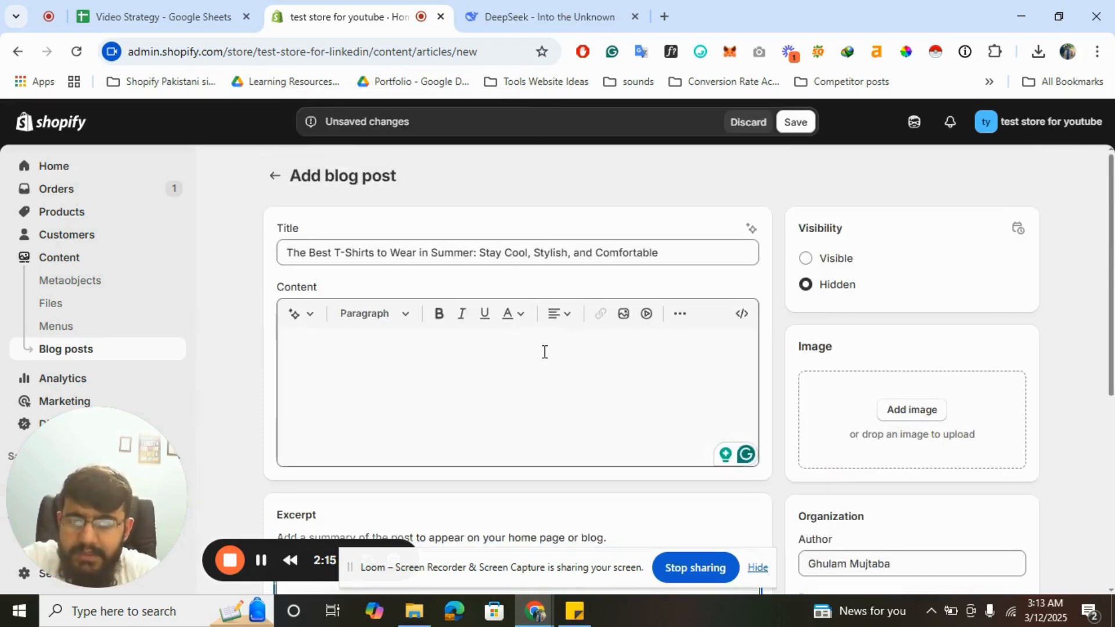
pyautogui.click(433, 391)
pyautogui.press('super+v')
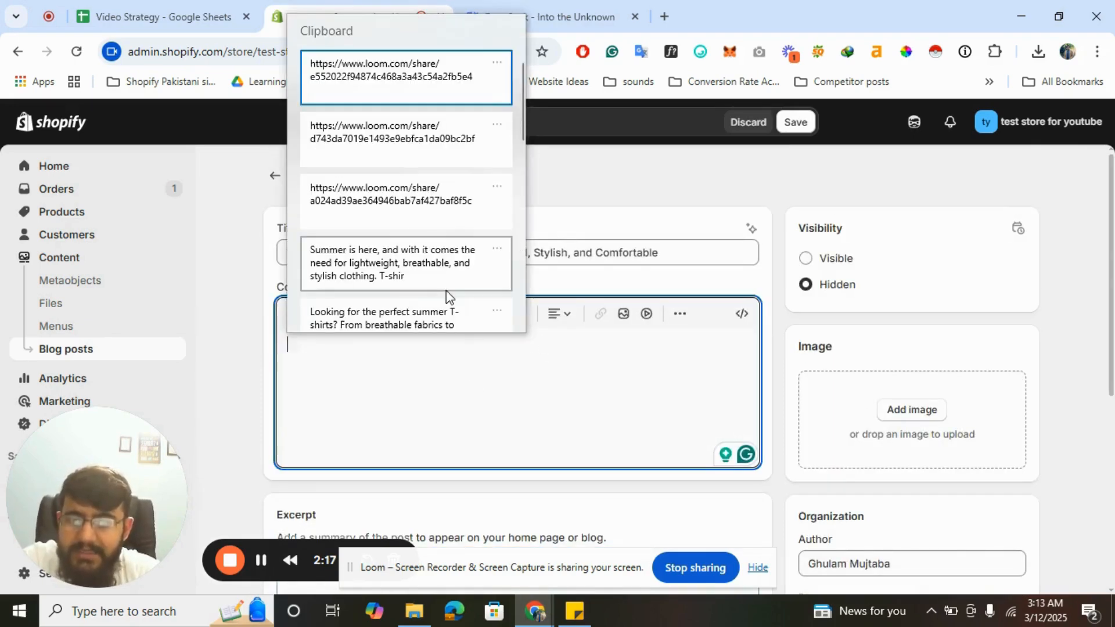
pyautogui.scroll(-2, 446, 291)
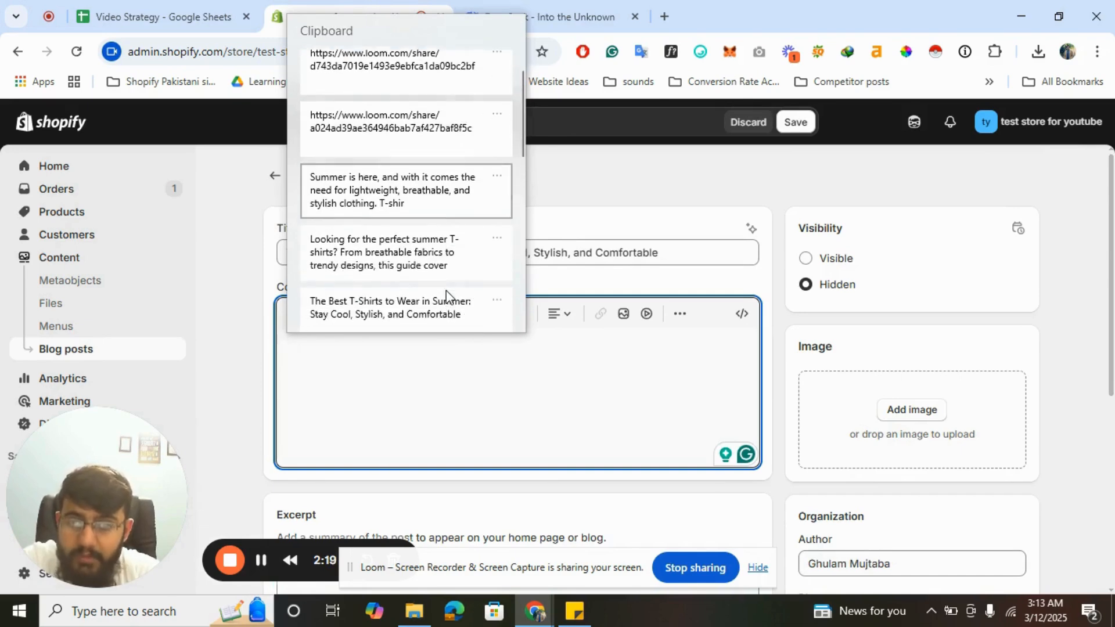
pyautogui.click(395, 193)
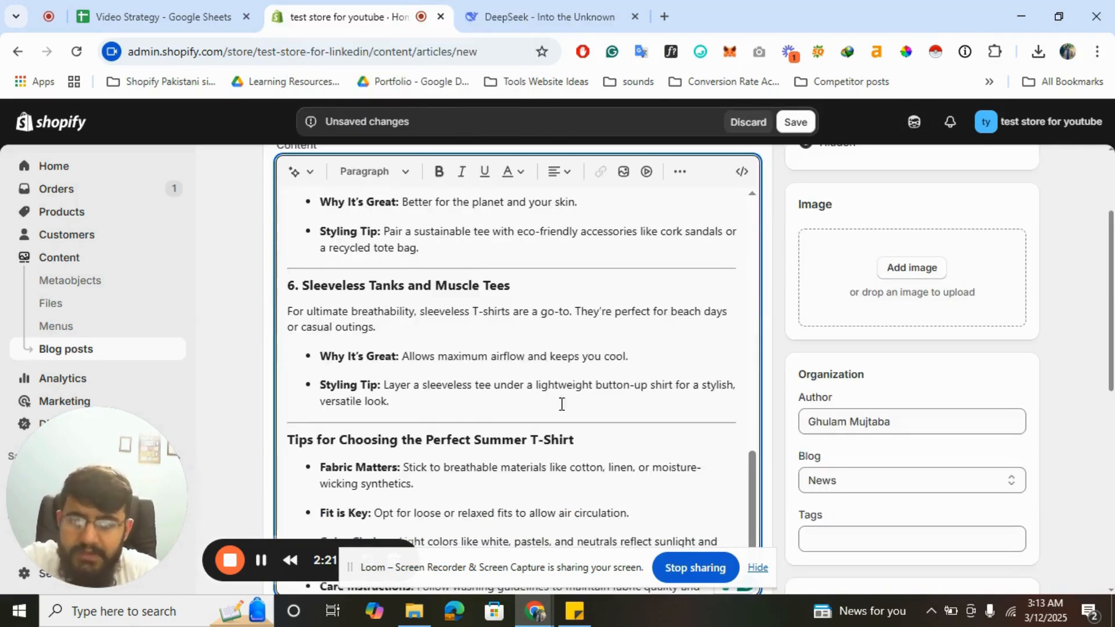
# Step: Review the pasted article from its introduction through the T-shirt sections to the tips for choosing a summer T-shirt
pyautogui.scroll(10, 561, 398)
pyautogui.scroll(5, 547, 410)
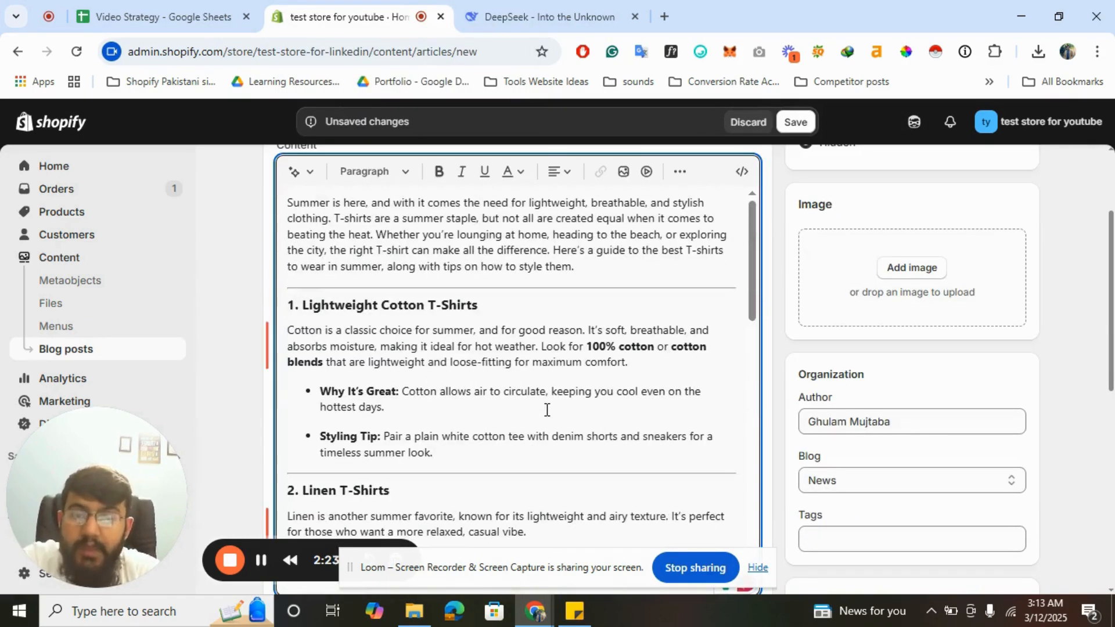
pyautogui.scroll(2, 547, 409)
pyautogui.scroll(-12, 547, 410)
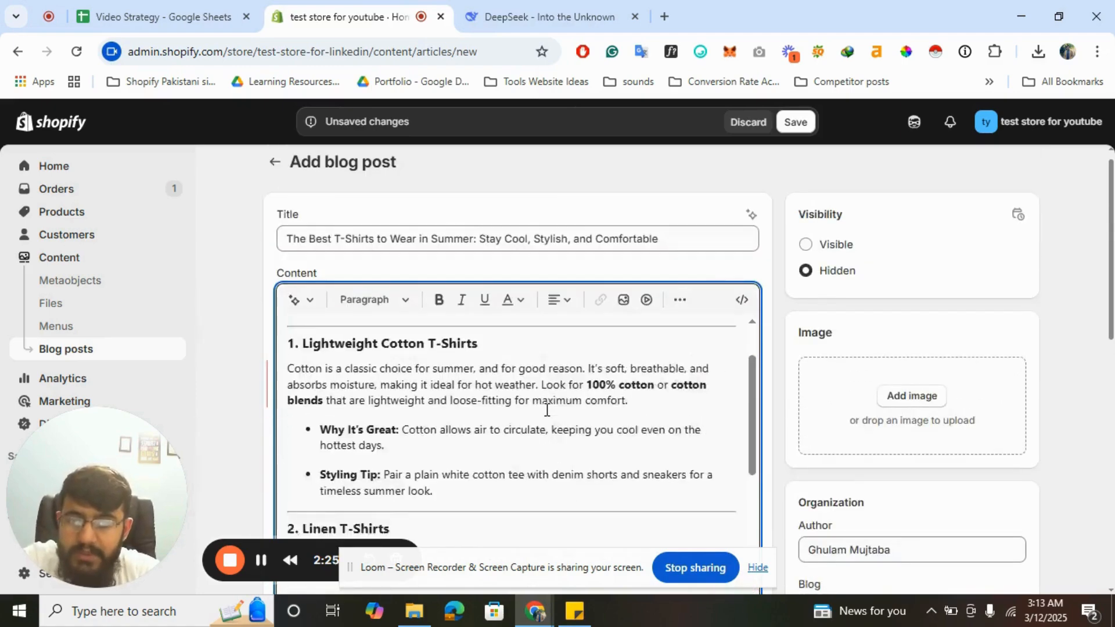
pyautogui.scroll(-5, 546, 410)
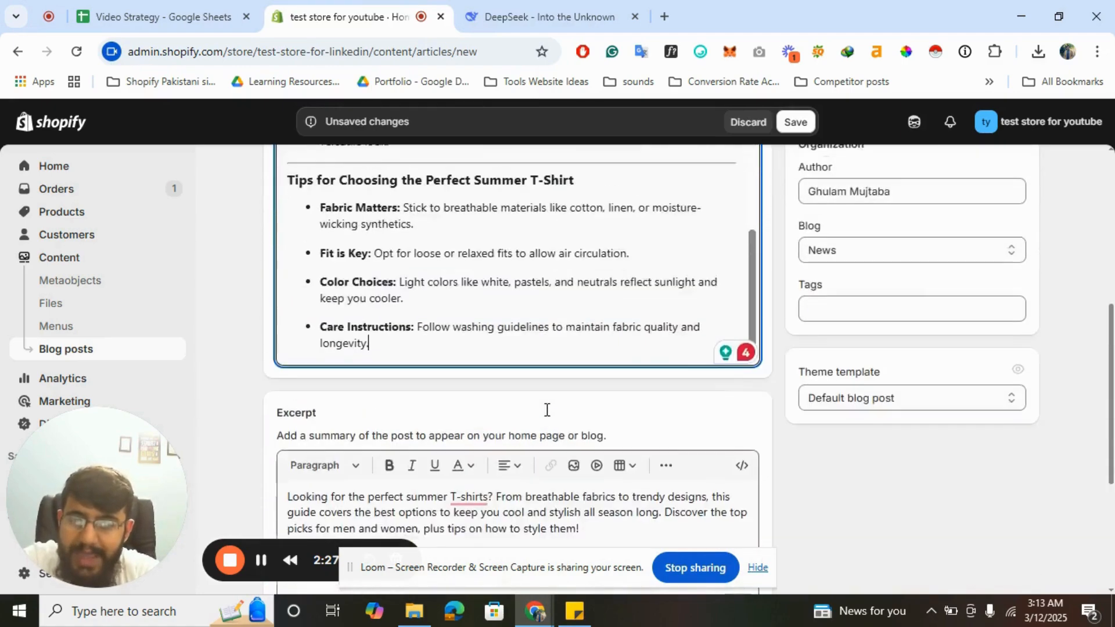
pyautogui.scroll(3, 546, 410)
pyautogui.scroll(14, 547, 409)
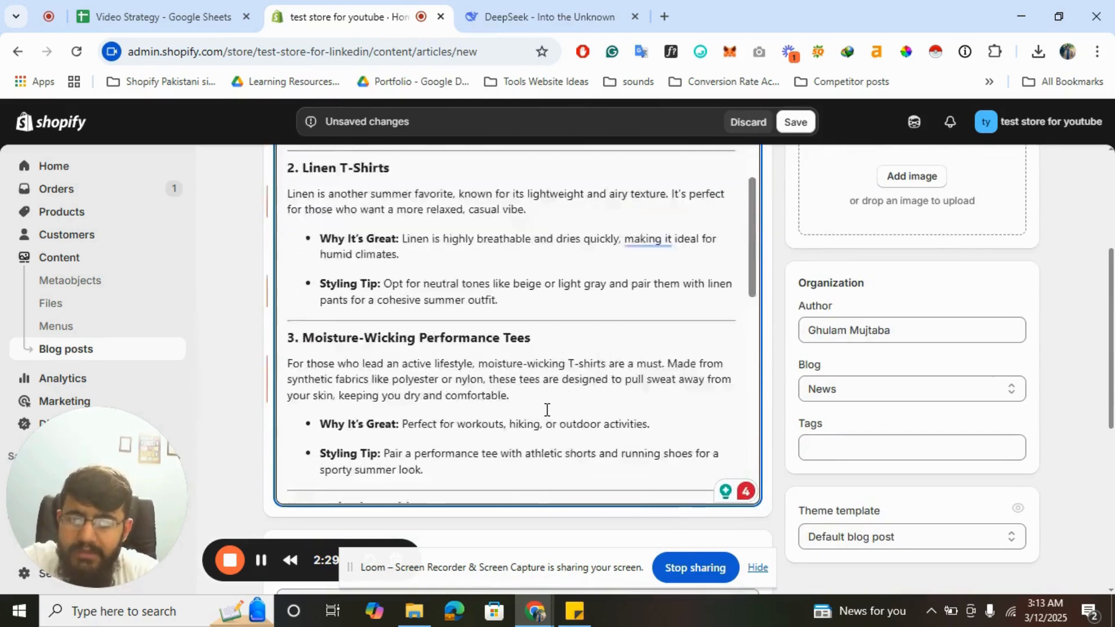
pyautogui.scroll(1, 547, 410)
pyautogui.scroll(-1, 488, 432)
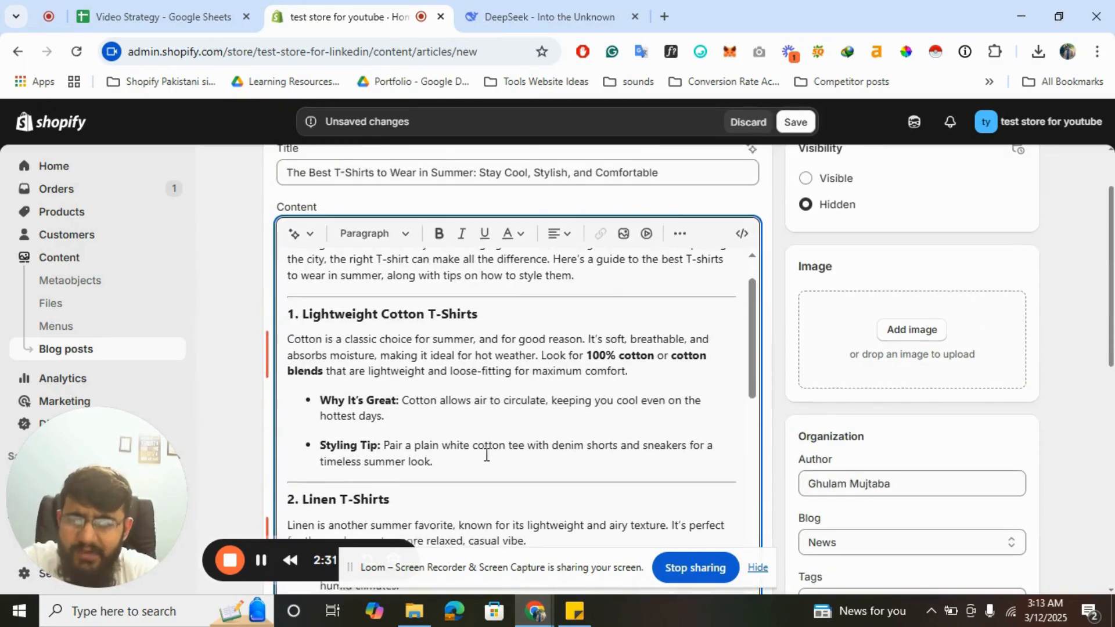
# Step: Add an empty line after the Styling Tip of "1. Lightweight Cotton T-Shirts" and insert the existing product-jpeg-500x image of the dark shirt there
pyautogui.click(475, 461)
pyautogui.press('Return')
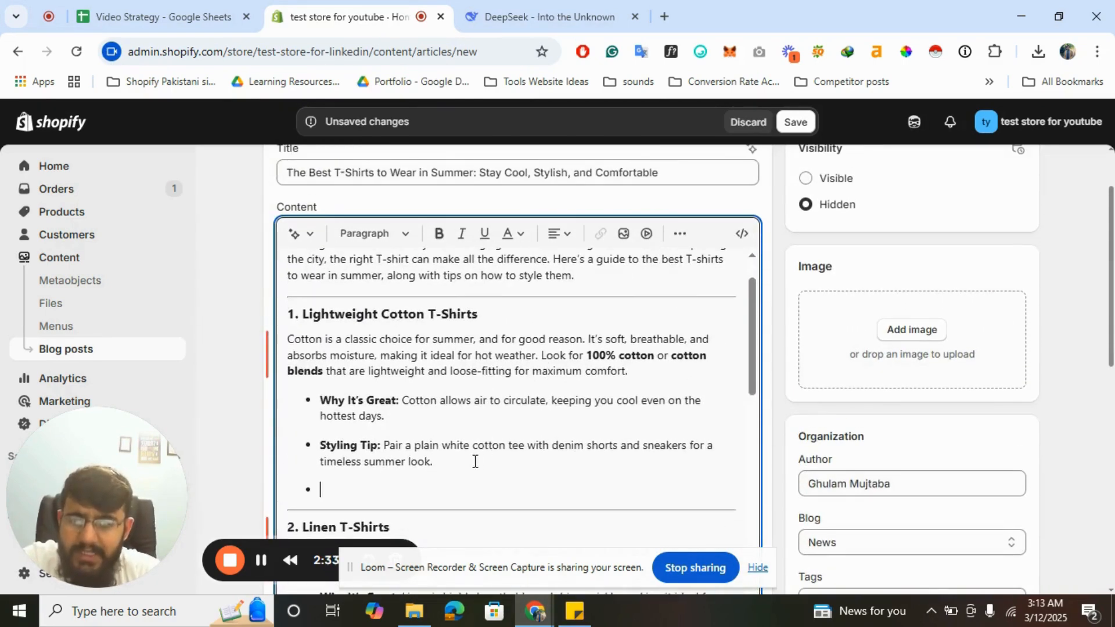
pyautogui.press('BackSpace')
pyautogui.press('Return')
pyautogui.press('Return')
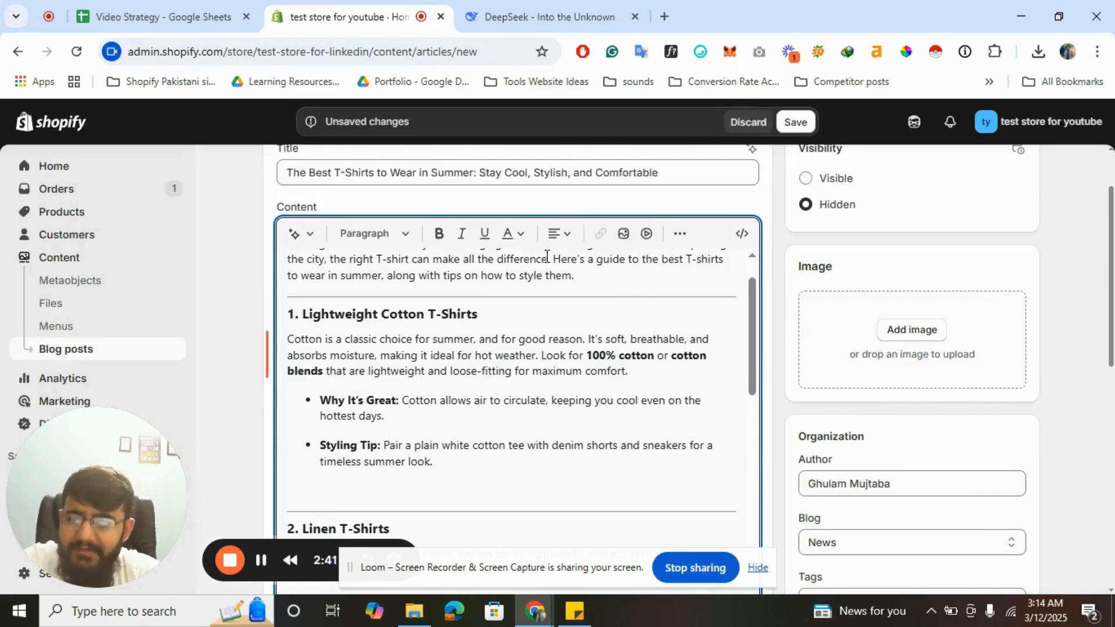
pyautogui.click(623, 233)
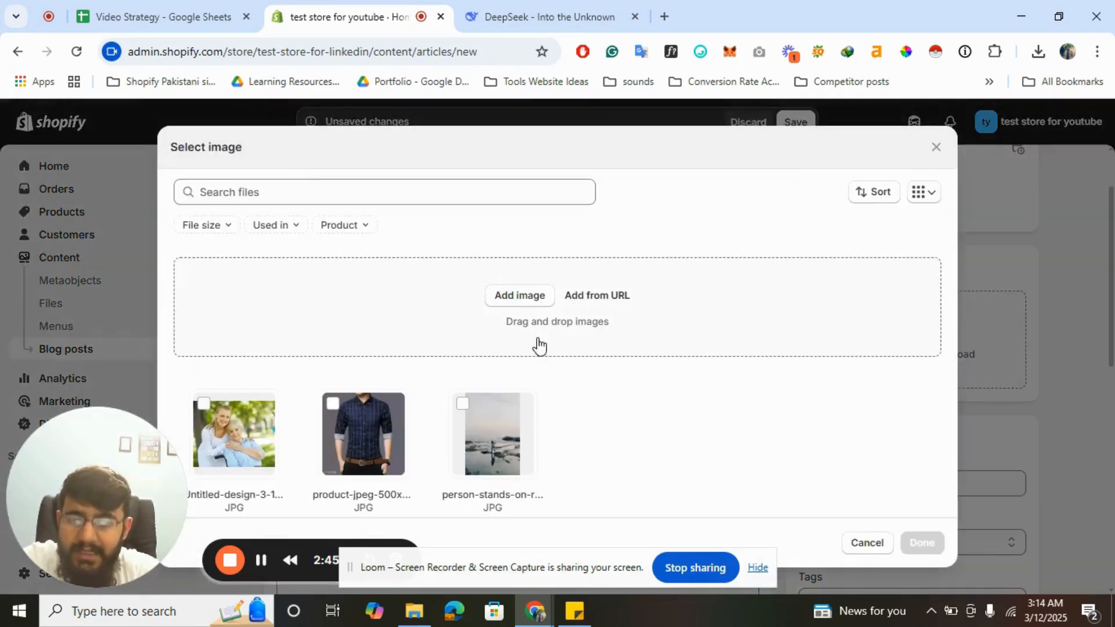
pyautogui.click(354, 437)
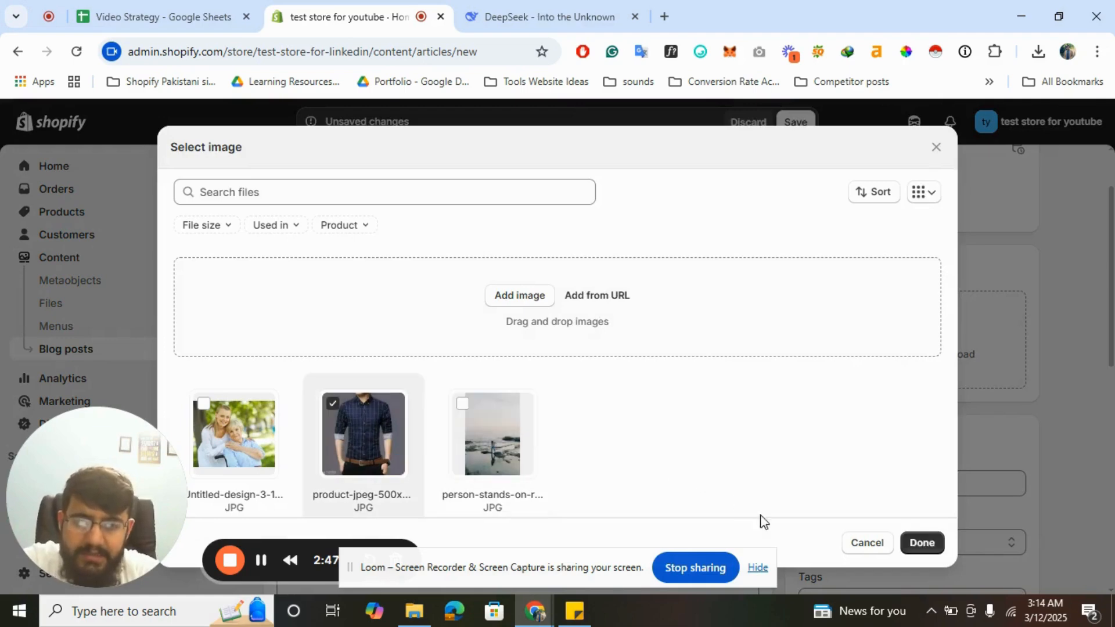
pyautogui.click(923, 542)
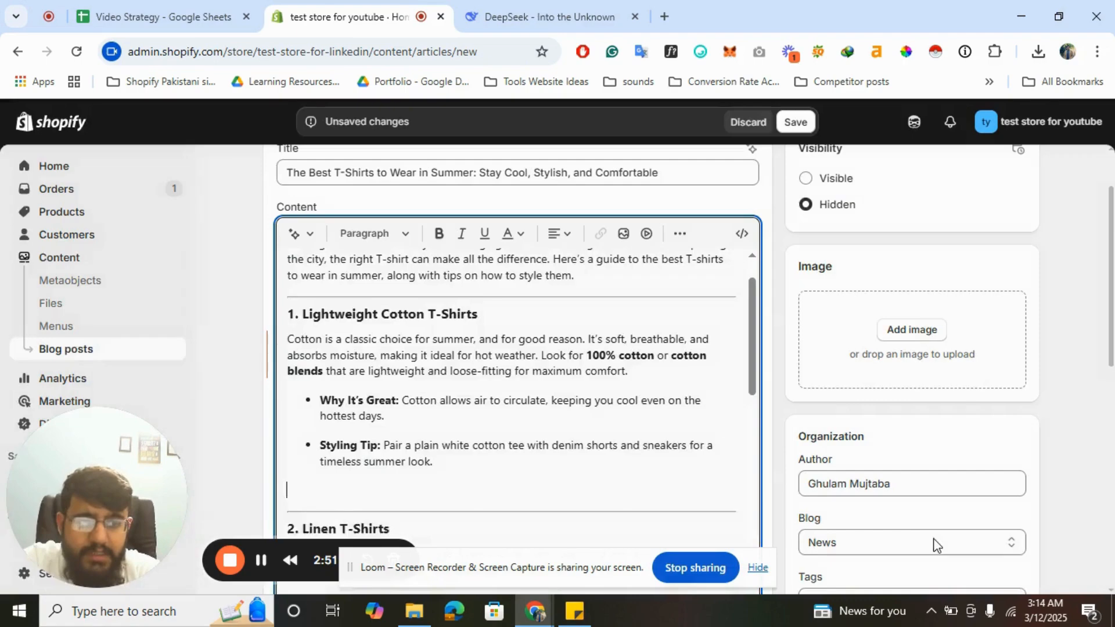
# Step: Open the post's search engine listing for editing and put the cursor in the meta description
pyautogui.scroll(-6, 554, 431)
pyautogui.scroll(-12, 553, 431)
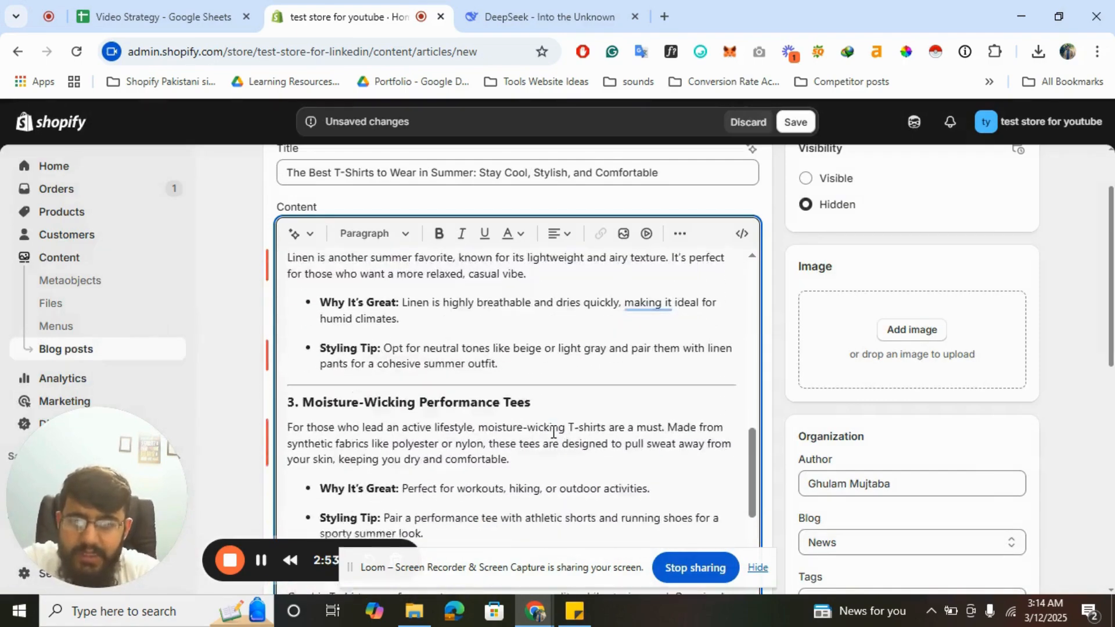
pyautogui.scroll(-4, 819, 369)
pyautogui.scroll(-1, 821, 366)
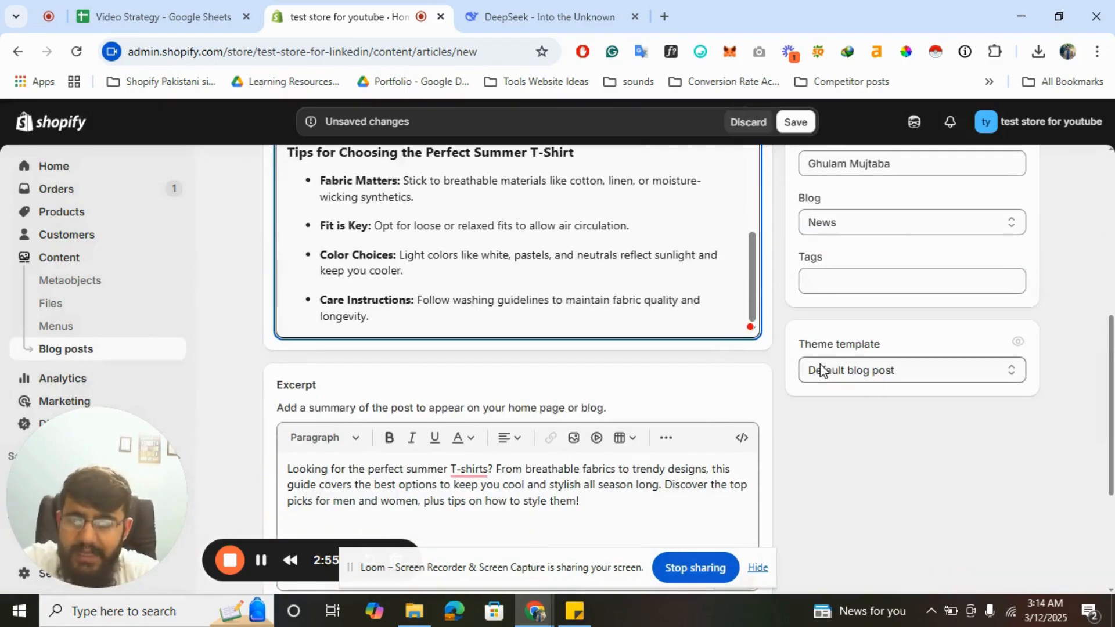
pyautogui.scroll(-4, 820, 368)
pyautogui.scroll(9, 820, 368)
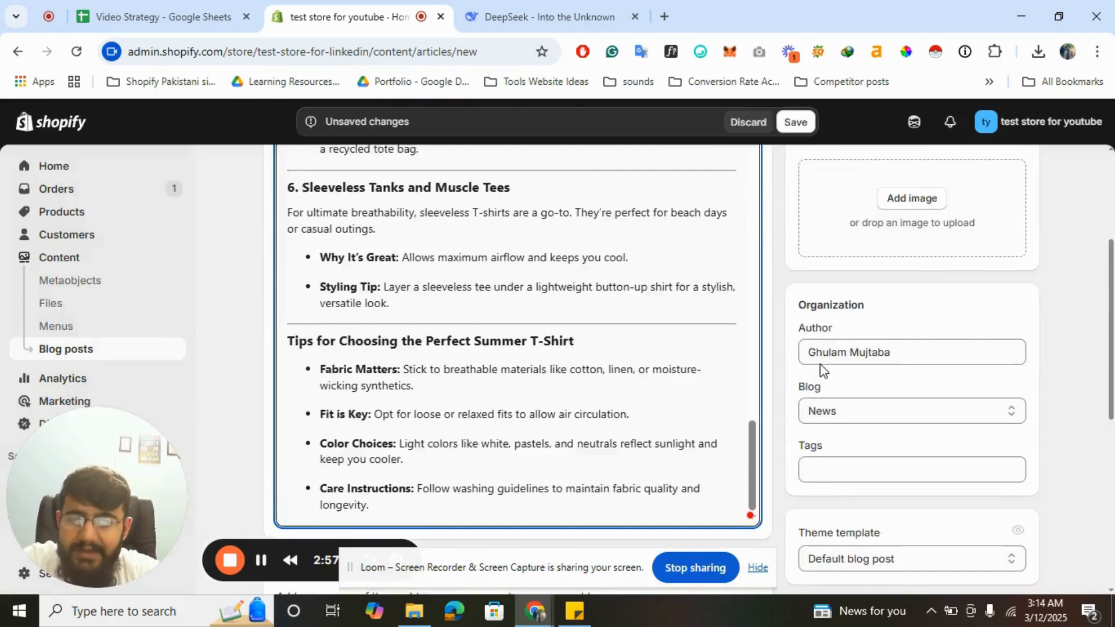
pyautogui.scroll(-8, 423, 306)
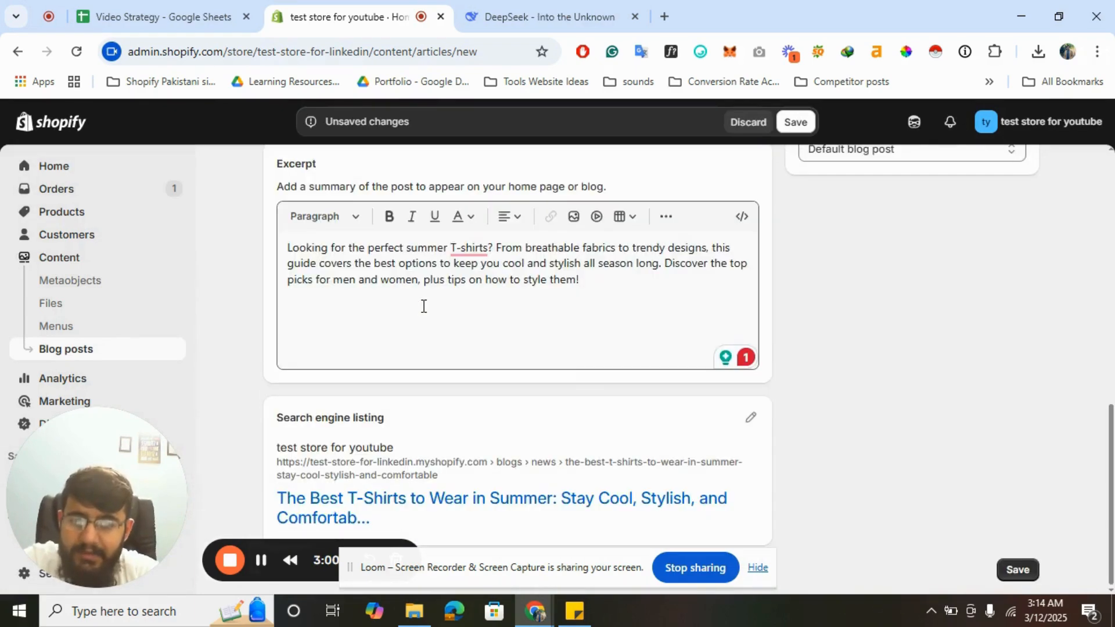
pyautogui.click(750, 417)
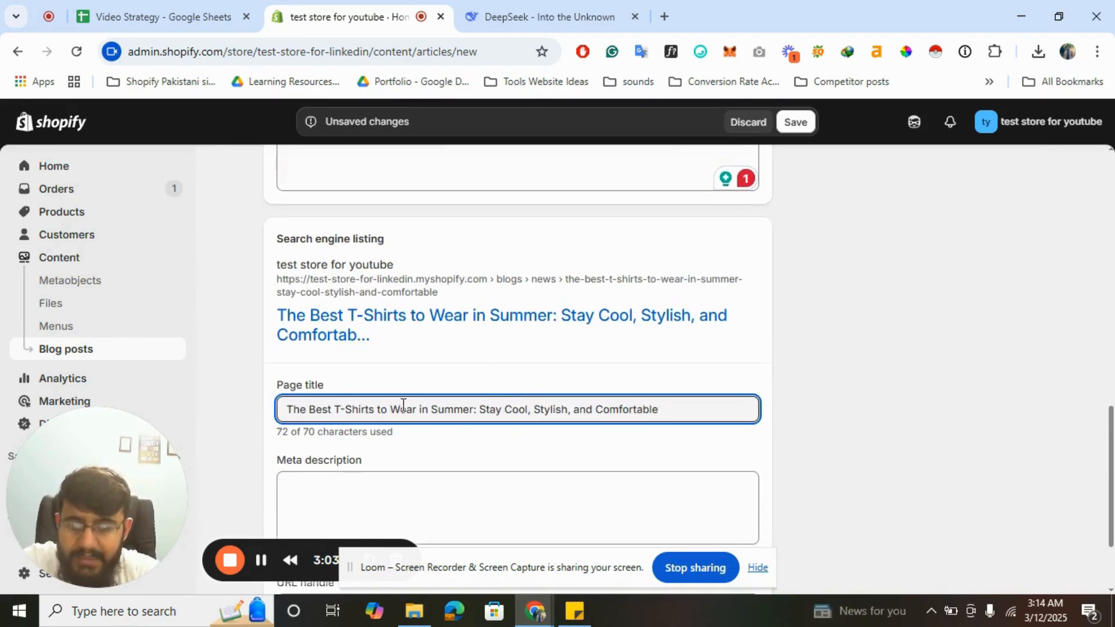
pyautogui.scroll(-2, 505, 406)
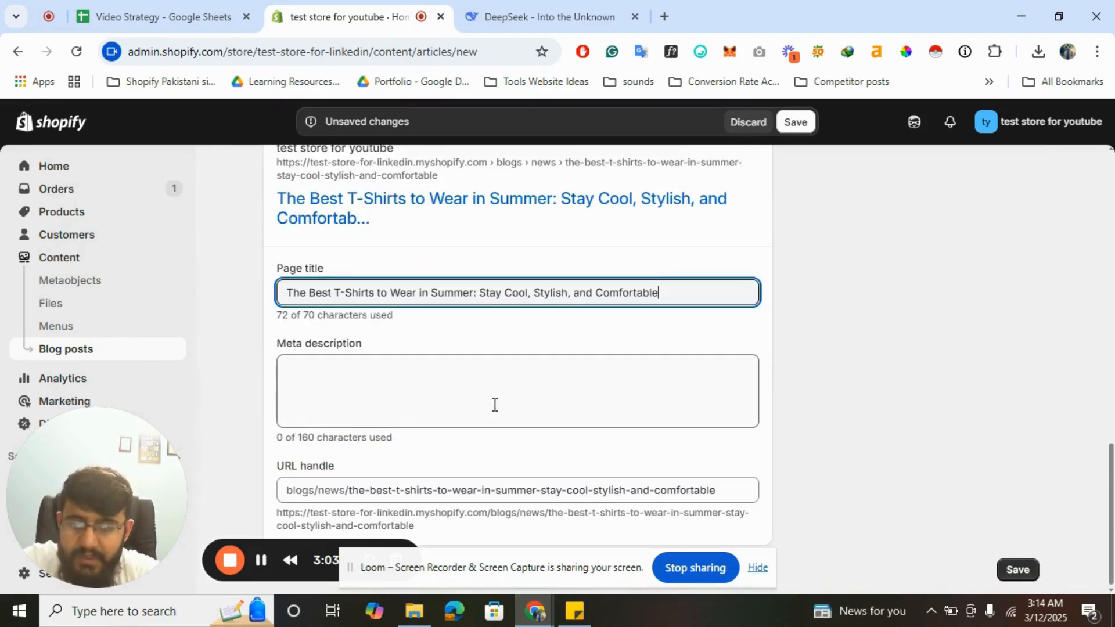
pyautogui.click(384, 388)
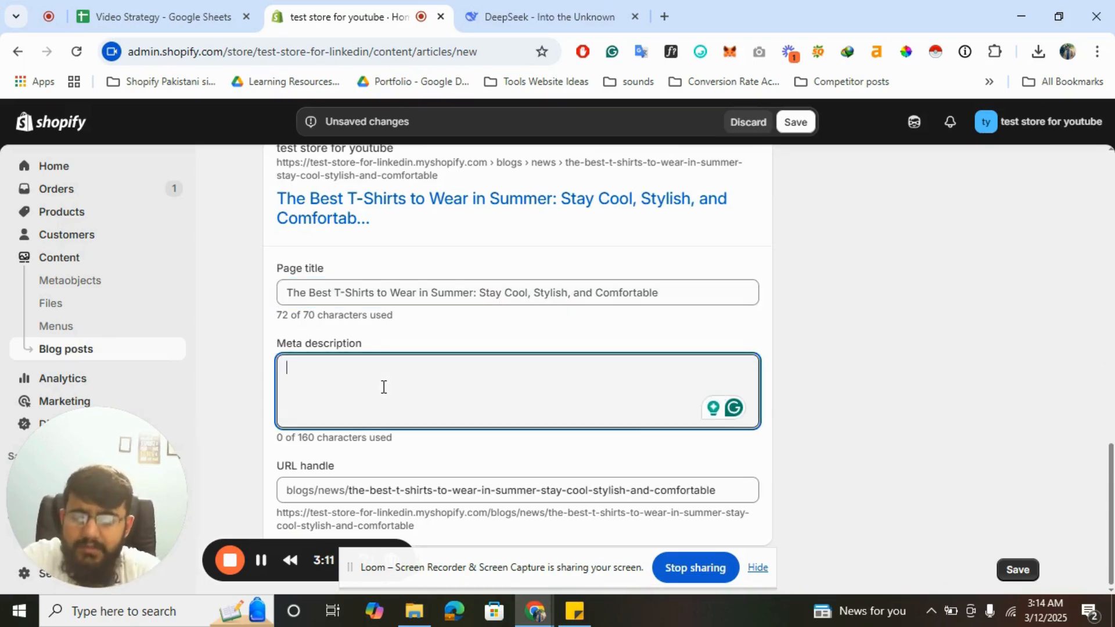
pyautogui.write('This')
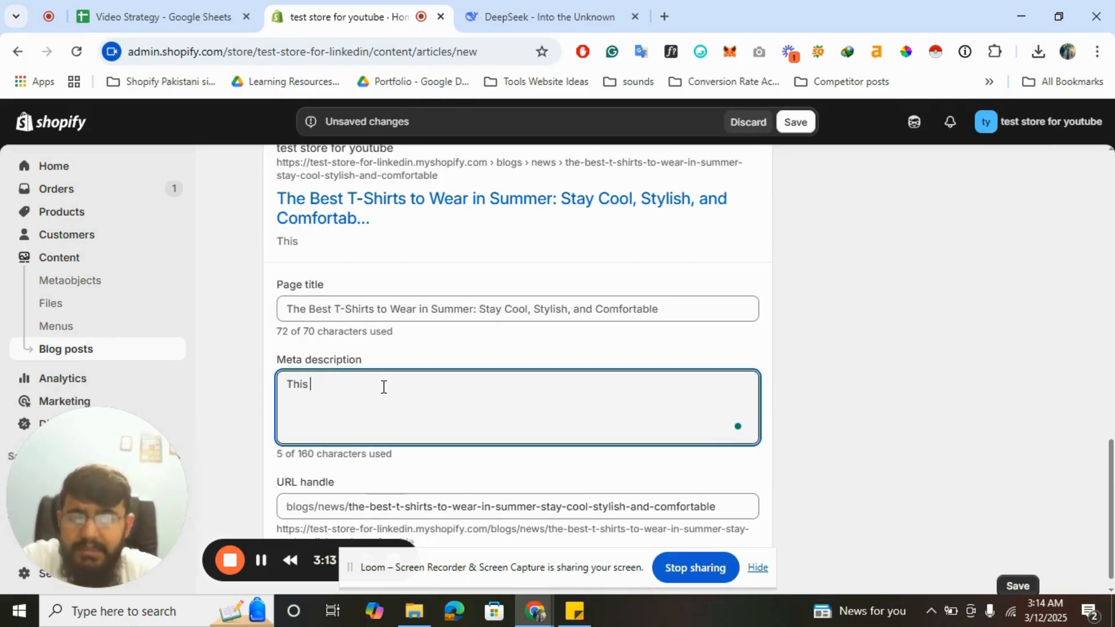
pyautogui.press('BackSpace')
pyautogui.press('BackSpace')
pyautogui.press('BackSpace')
pyautogui.press('BackSpace')
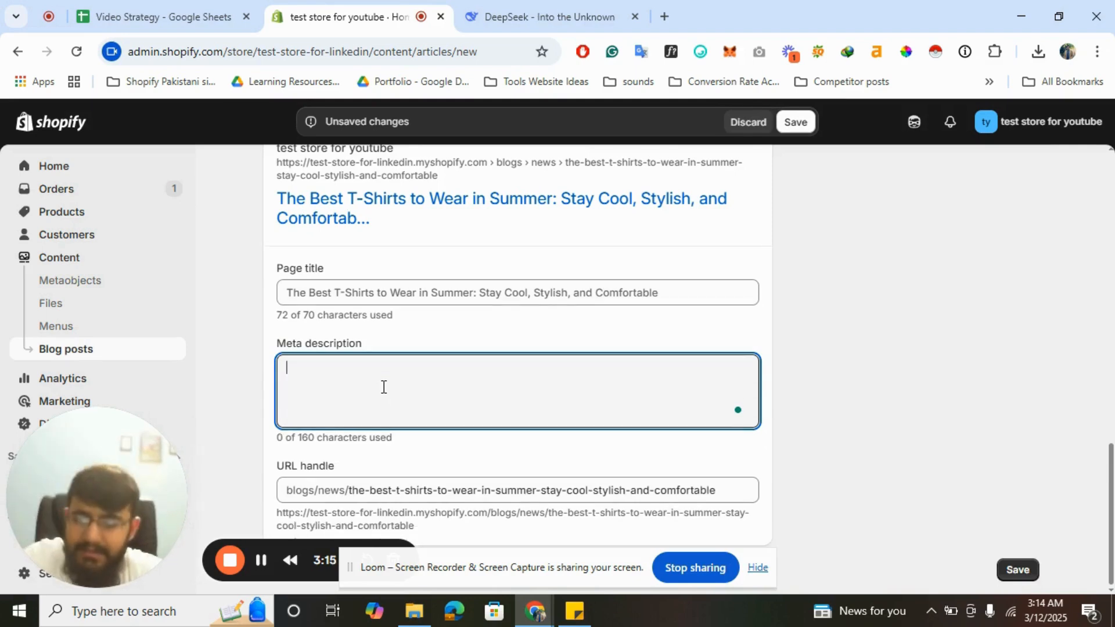
# Step: Fill the meta description with the copied summary beginning "Looking for the perfect summer T-shirts?" and trim everything after "all season long"
pyautogui.press('super+v')
pyautogui.scroll(-2, 422, 264)
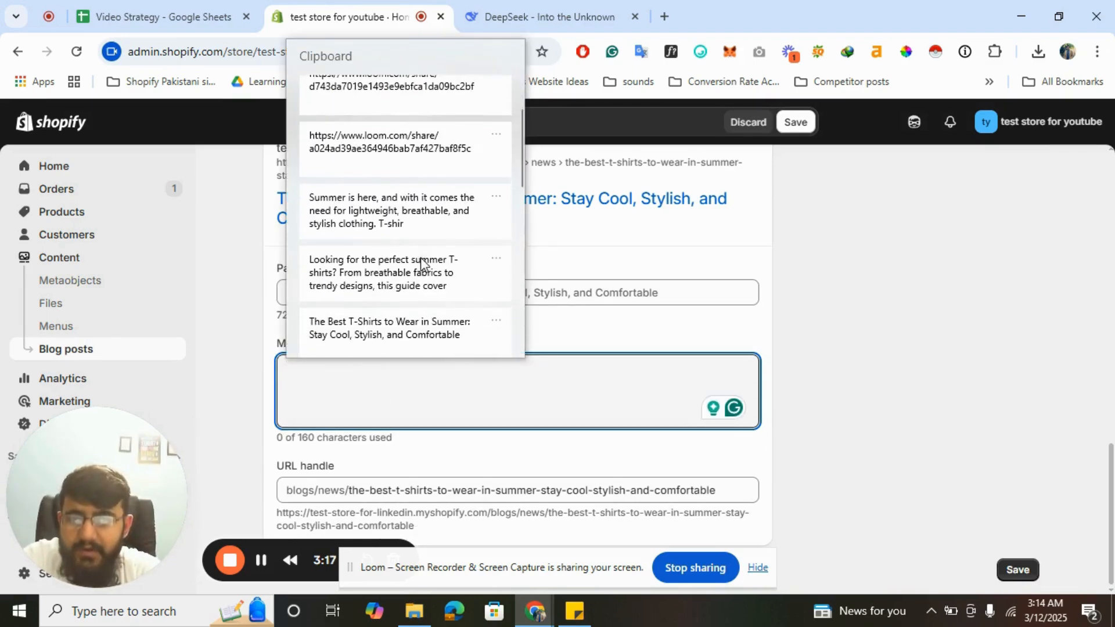
pyautogui.click(422, 264)
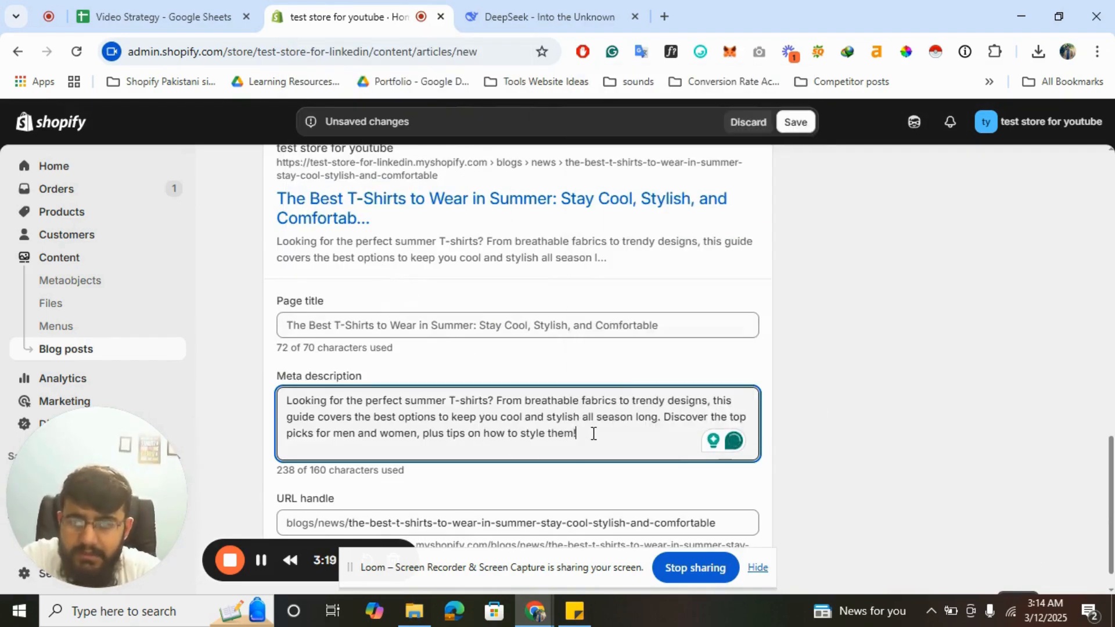
pyautogui.moveTo(577, 434); pyautogui.dragTo(661, 416)
pyautogui.press('BackSpace')
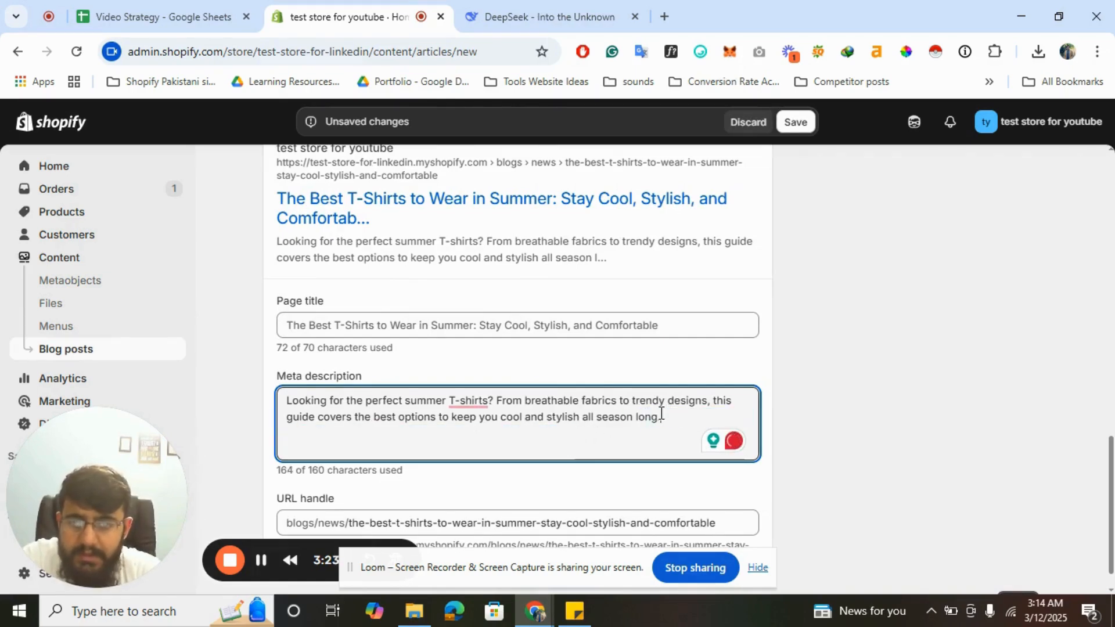
pyautogui.press('BackSpace')
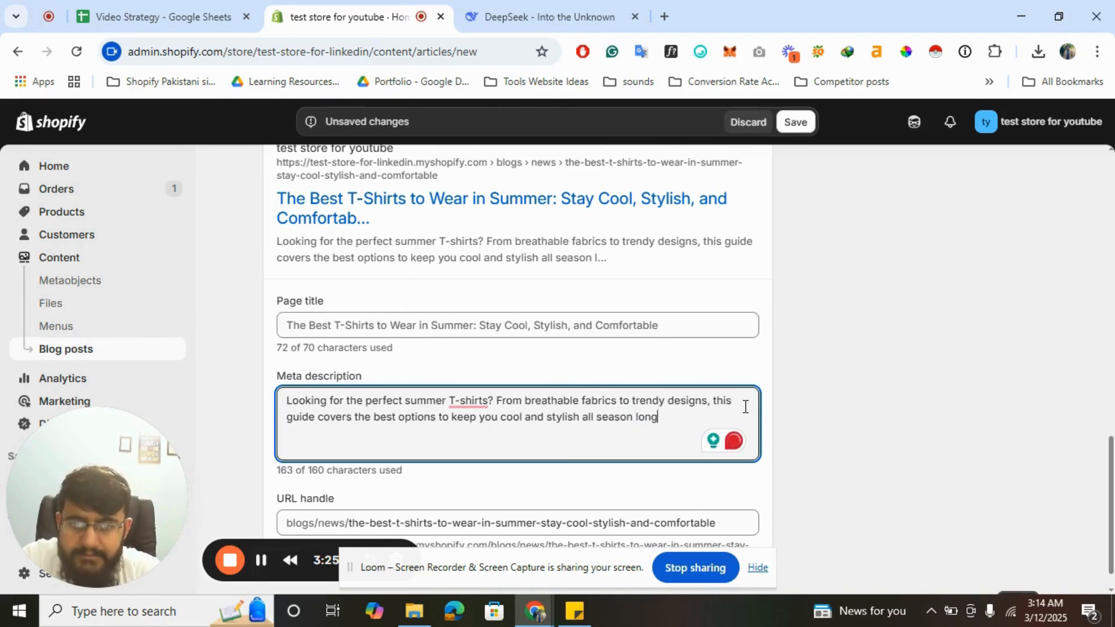
# Step: Replace the word "breathable" with "best" in the meta description
pyautogui.click(494, 402)
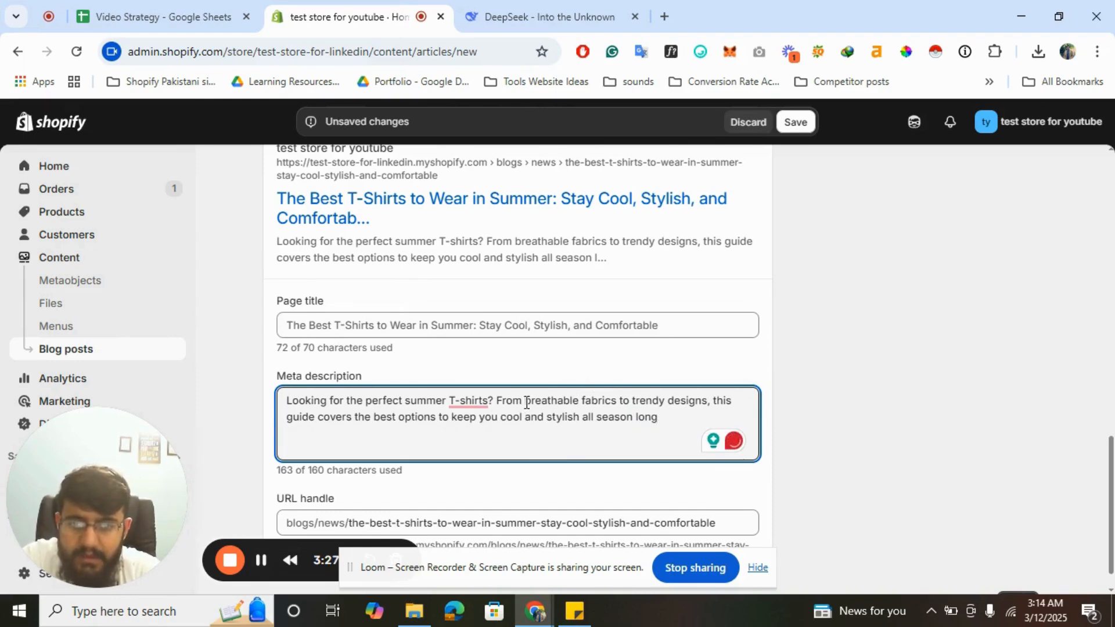
pyautogui.moveTo(526, 402); pyautogui.dragTo(580, 402)
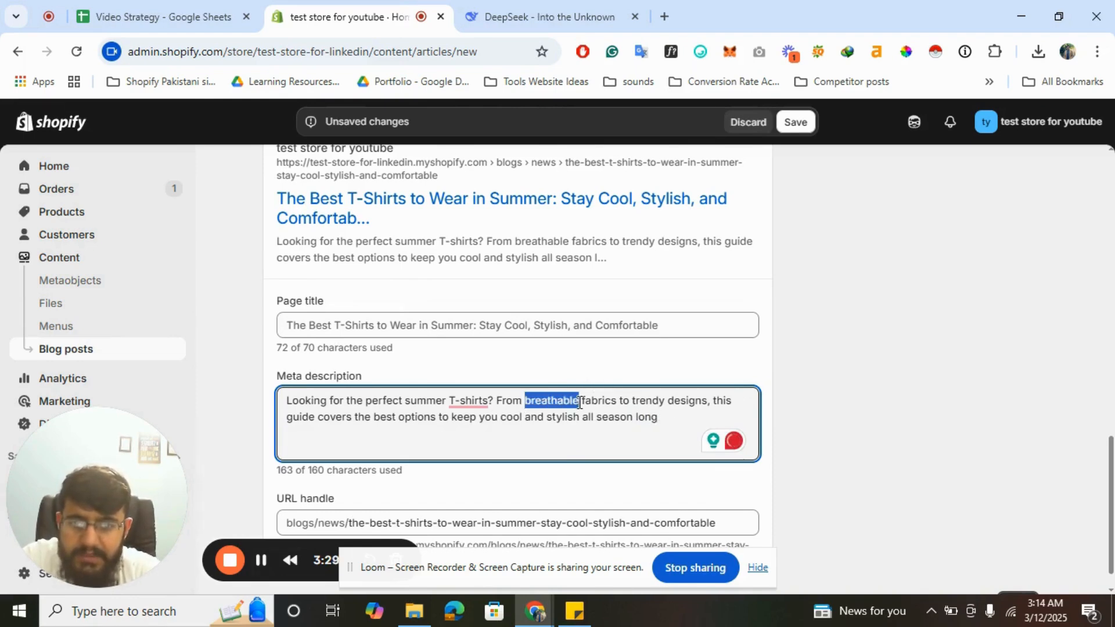
pyautogui.press('BackSpace')
pyautogui.write('best')
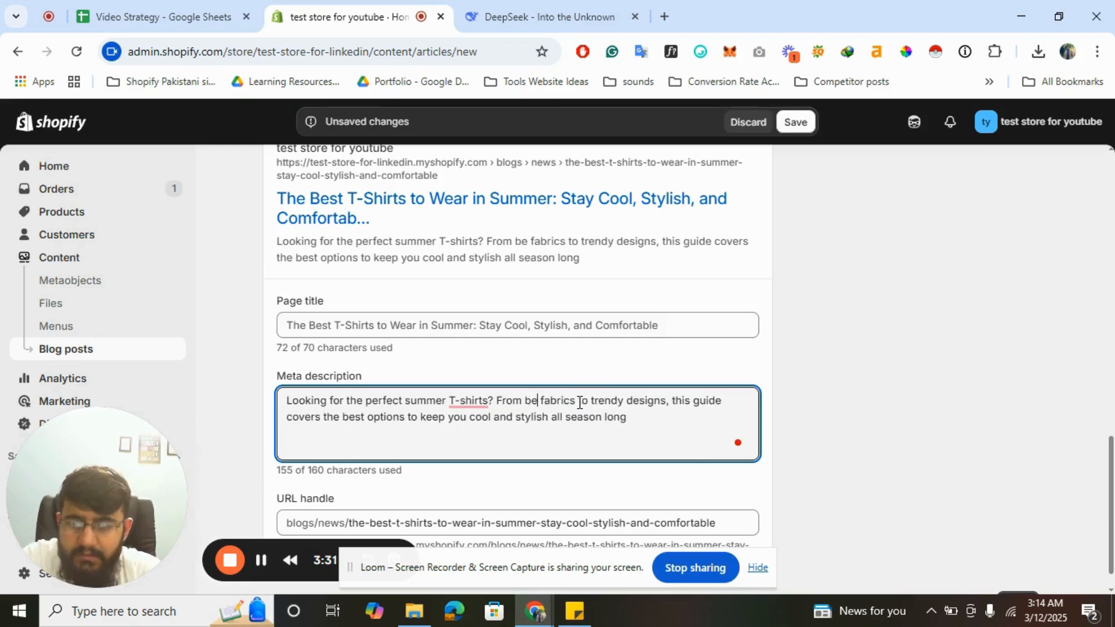
# Step: Shorten the post's URL handle to "the-best-t-shirts-to-wear-in-summer"
pyautogui.scroll(-1, 836, 442)
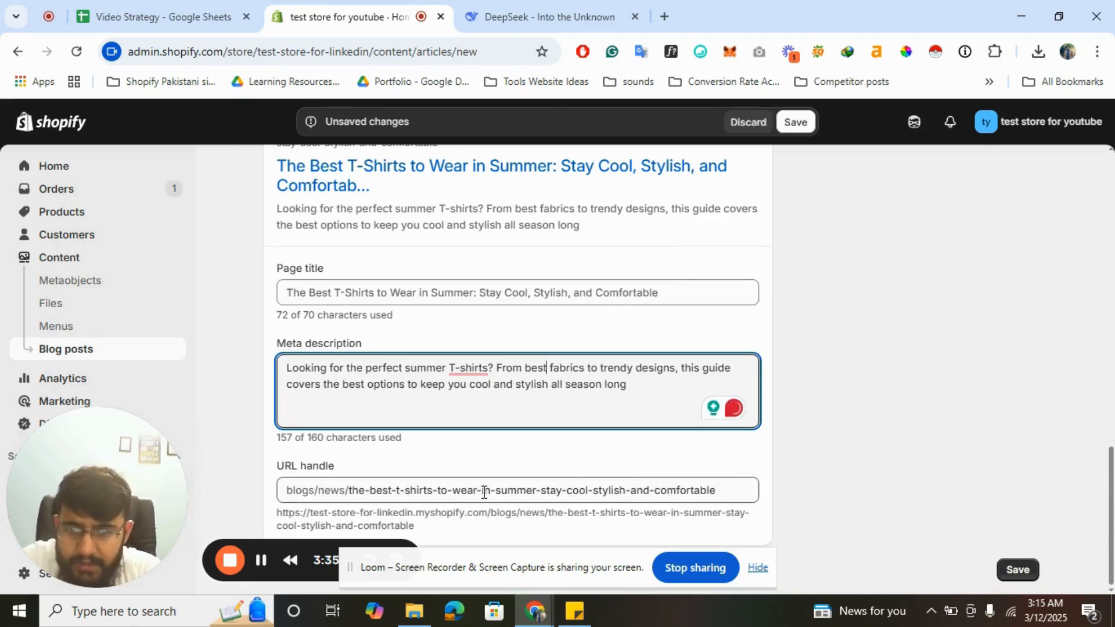
pyautogui.moveTo(539, 491); pyautogui.dragTo(733, 491)
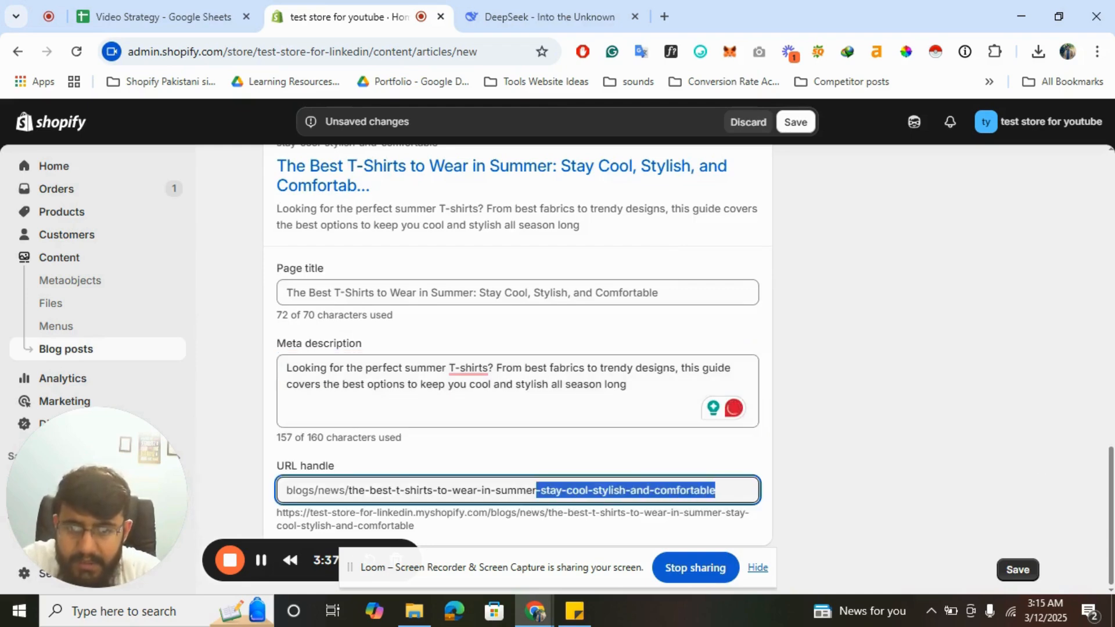
pyautogui.press('BackSpace')
pyautogui.click(1012, 354)
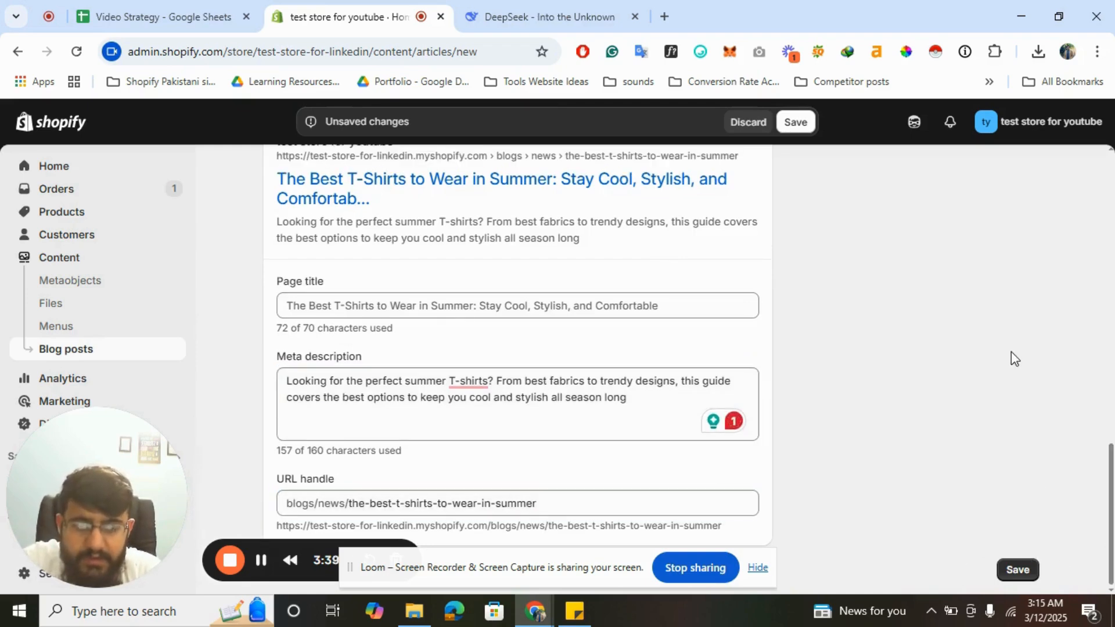
# Step: Set the post's visibility to Visible and use the existing product-jpeg-500x image of the dark shirt as its featured image
pyautogui.scroll(15, 1011, 353)
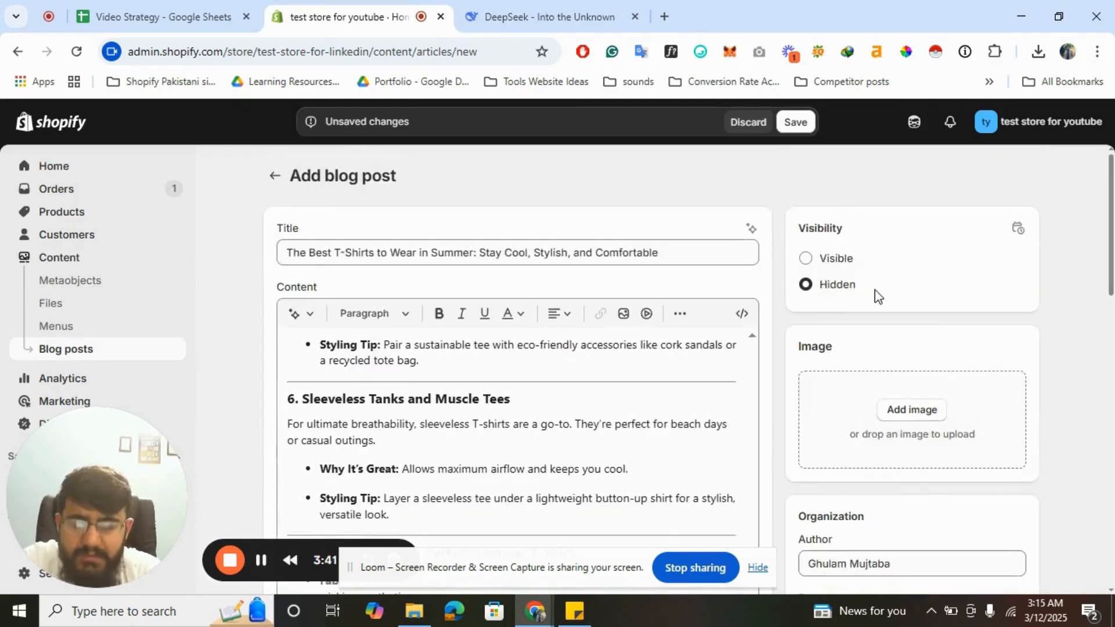
pyautogui.click(806, 259)
pyautogui.click(914, 440)
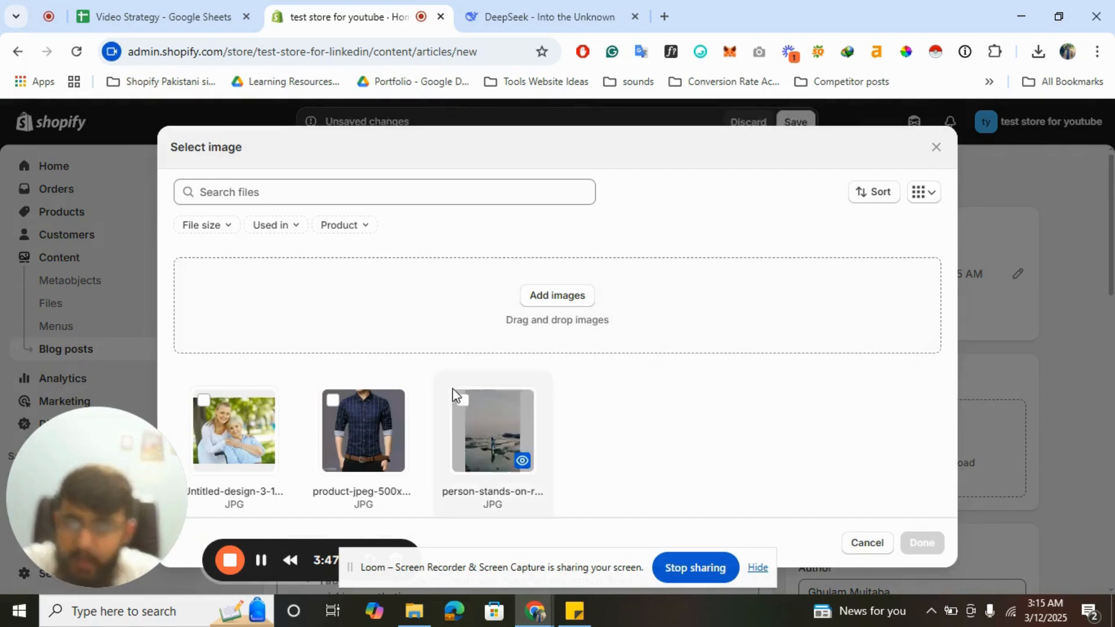
pyautogui.click(388, 424)
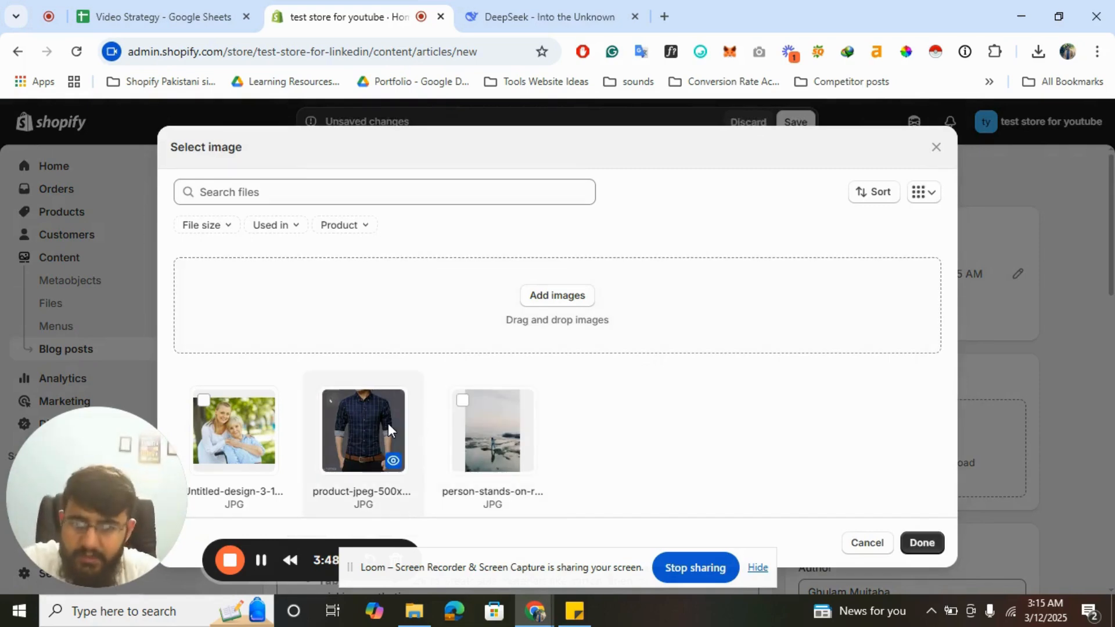
pyautogui.click(924, 543)
# Step: Review the available blogs and assign the post to the Suggestions blog
pyautogui.scroll(-5, 902, 409)
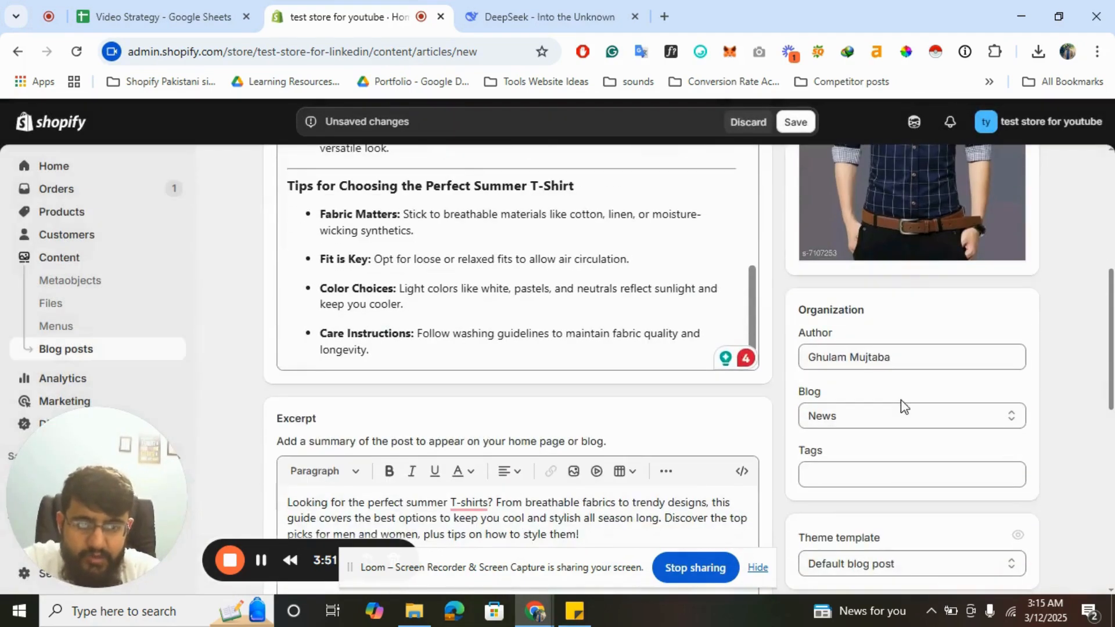
pyautogui.click(847, 417)
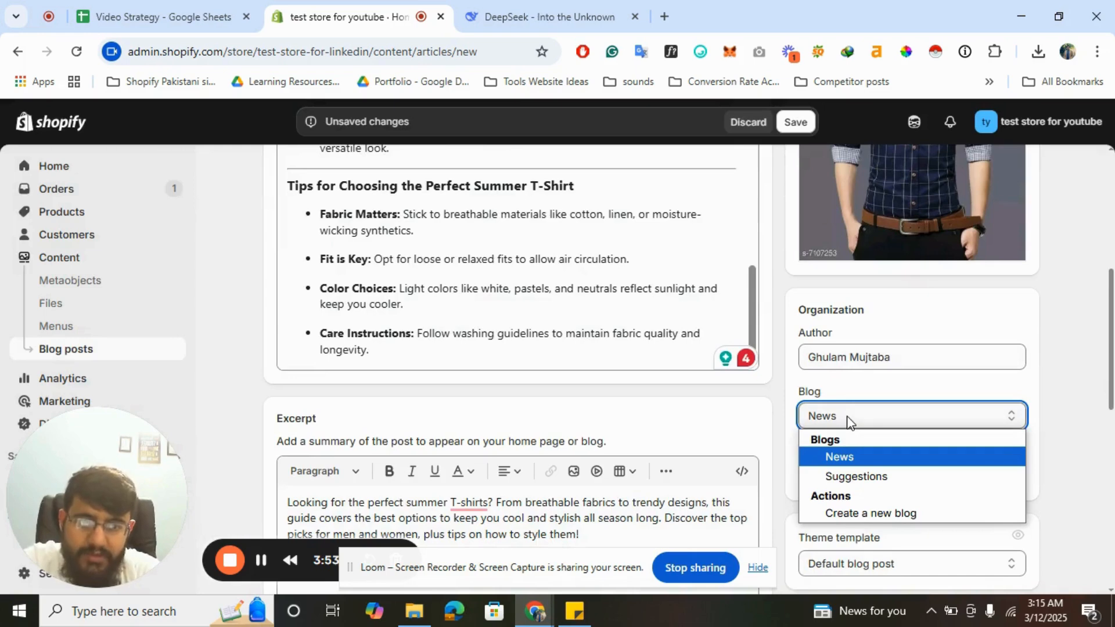
pyautogui.click(847, 417)
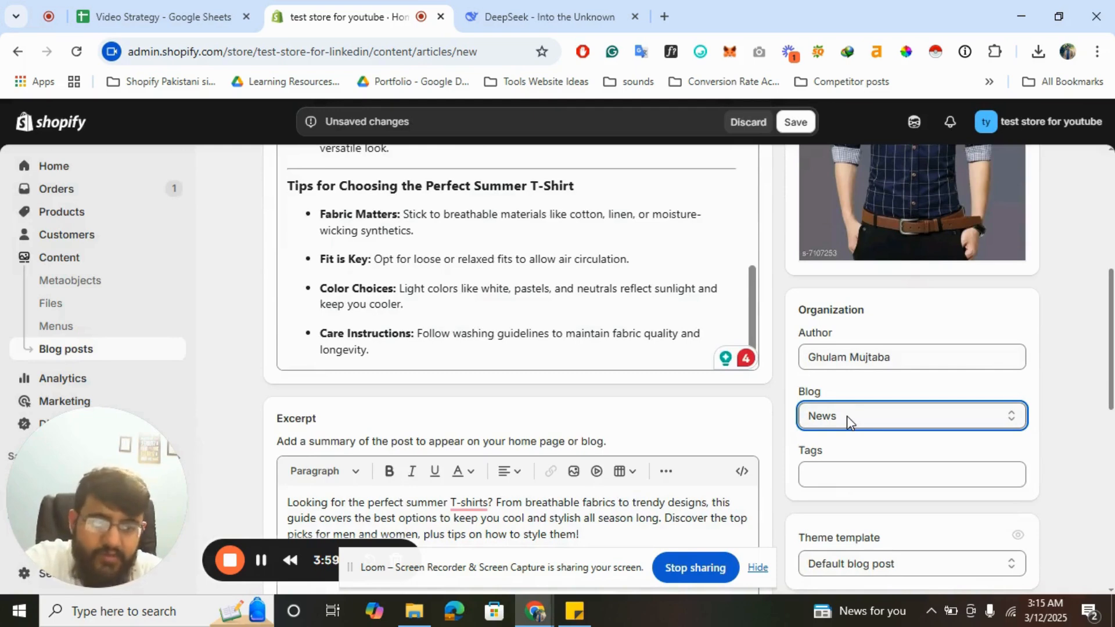
pyautogui.click(848, 419)
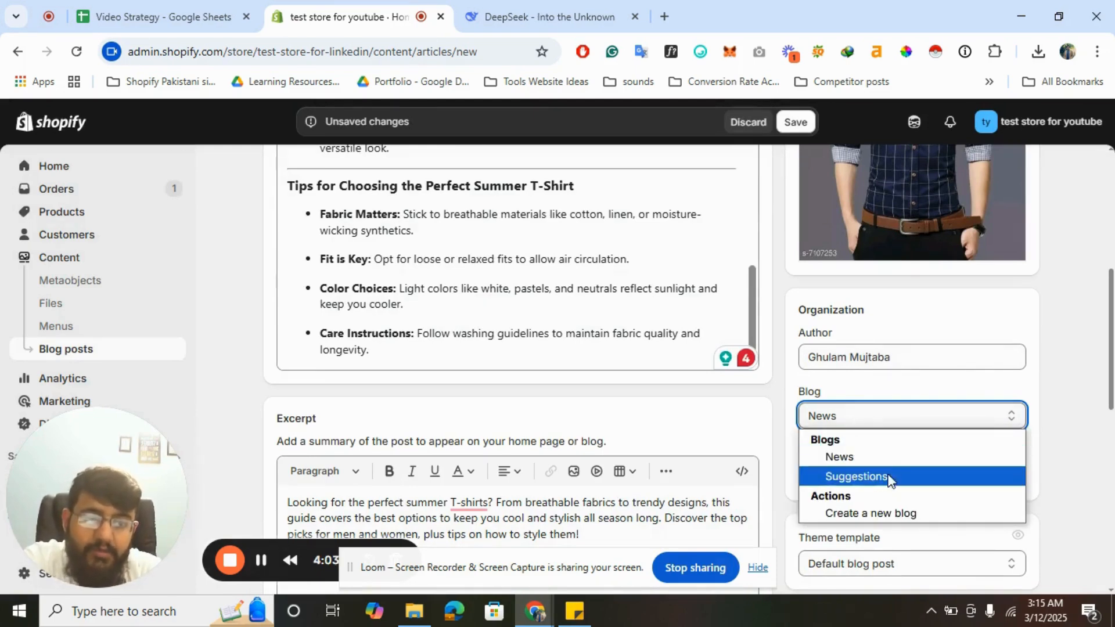
pyautogui.click(1076, 370)
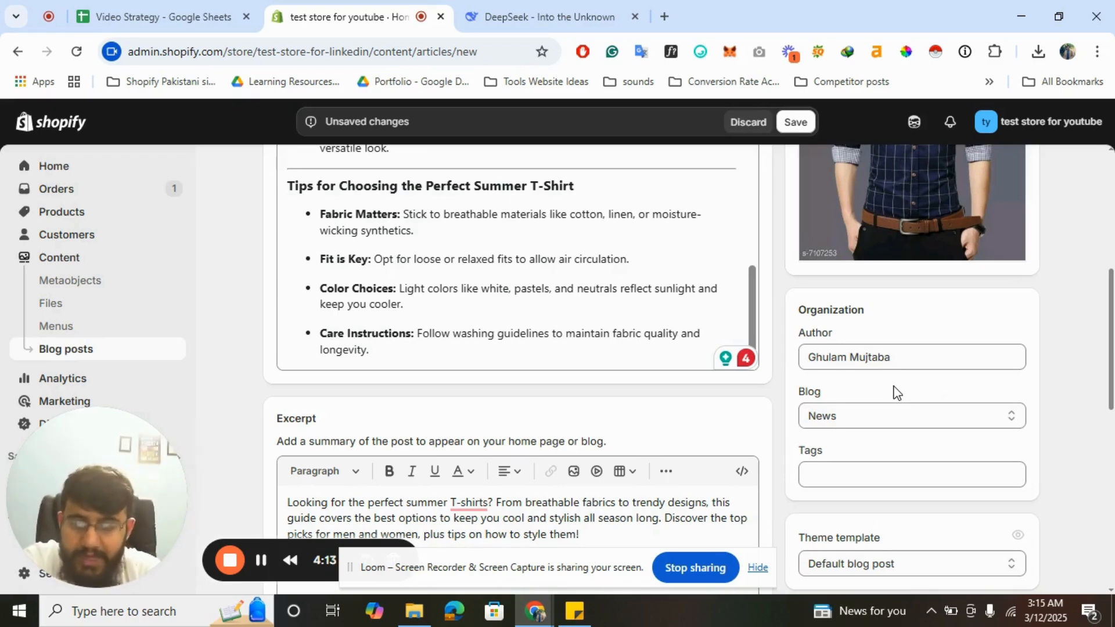
pyautogui.click(895, 417)
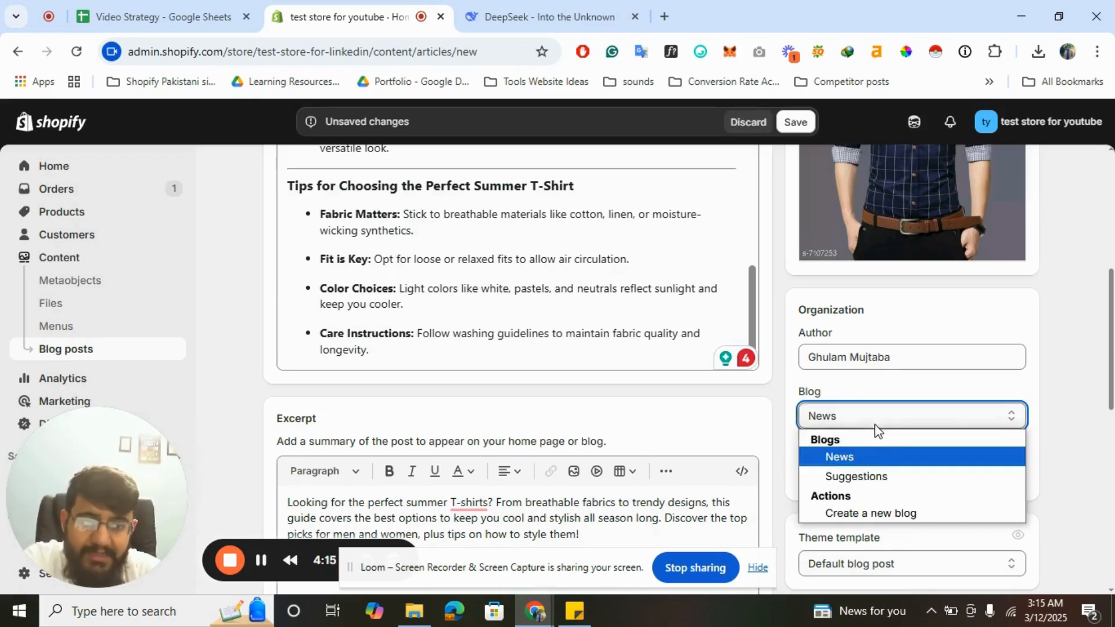
pyautogui.click(848, 478)
# Step: Add the new tag "T-shirt" to the blog post
pyautogui.scroll(-1, 974, 436)
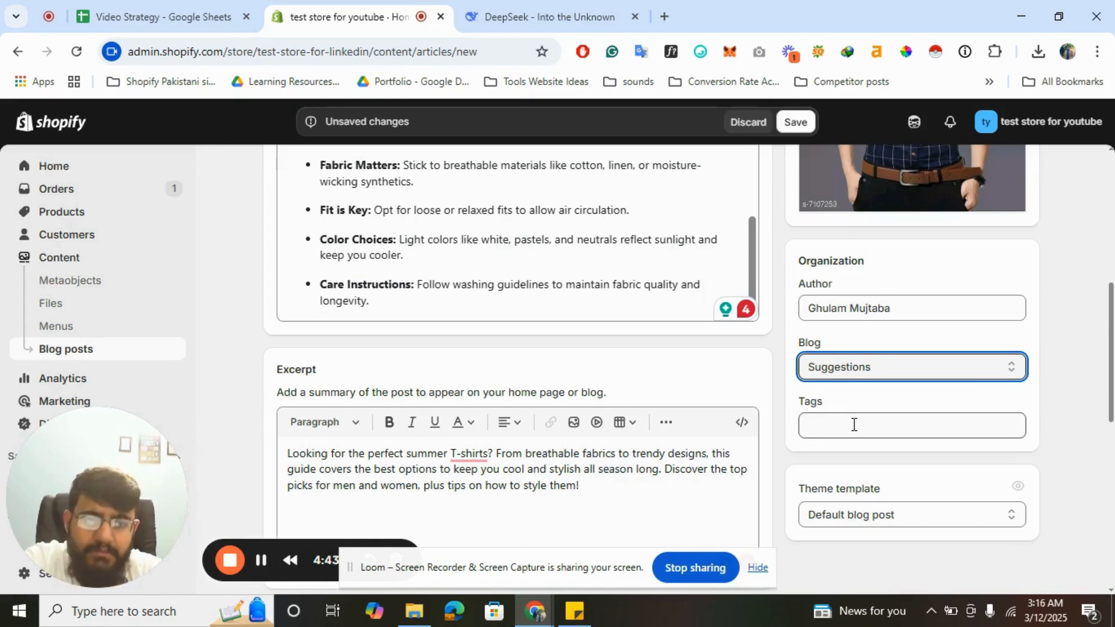
pyautogui.click(854, 425)
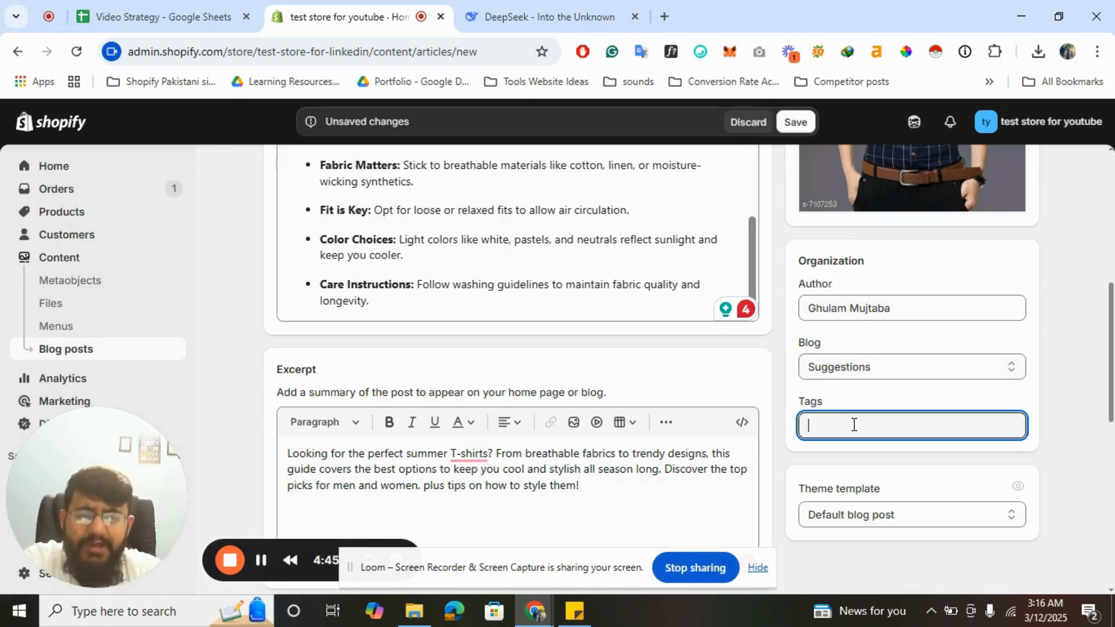
pyautogui.write('T-shirt')
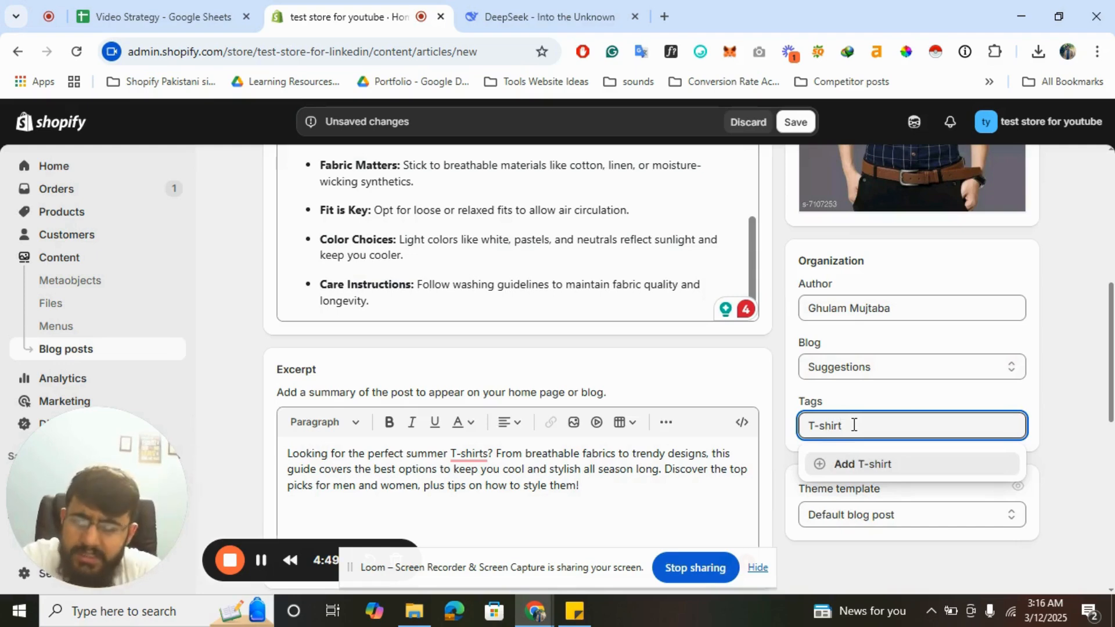
pyautogui.click(868, 463)
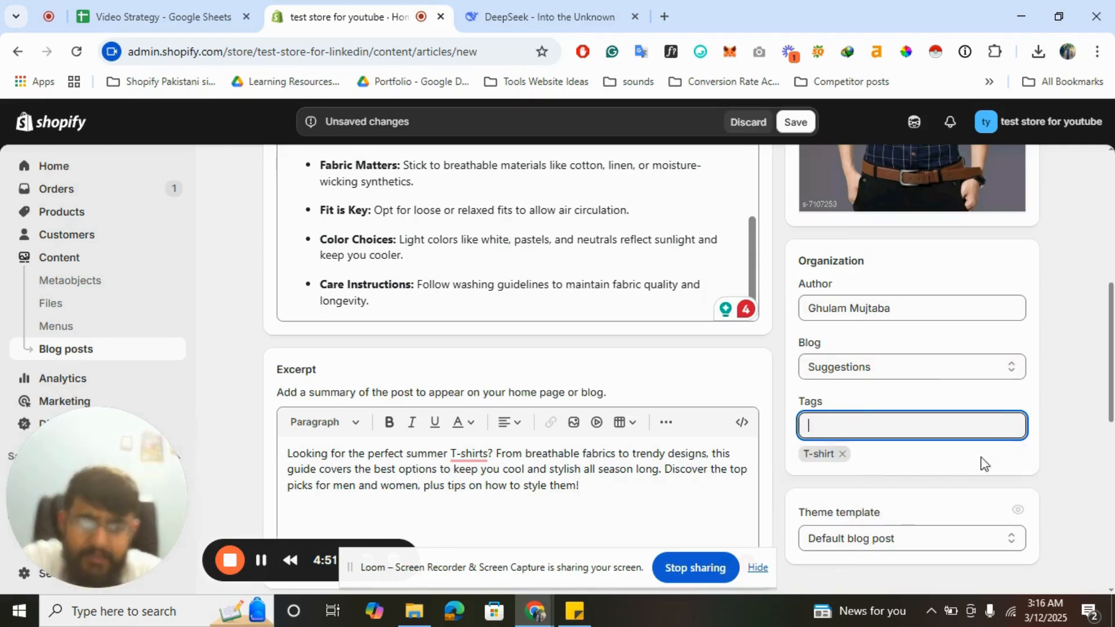
# Step: Save the finished blog post about the best summer T-shirts
pyautogui.scroll(4, 987, 456)
pyautogui.scroll(2, 996, 447)
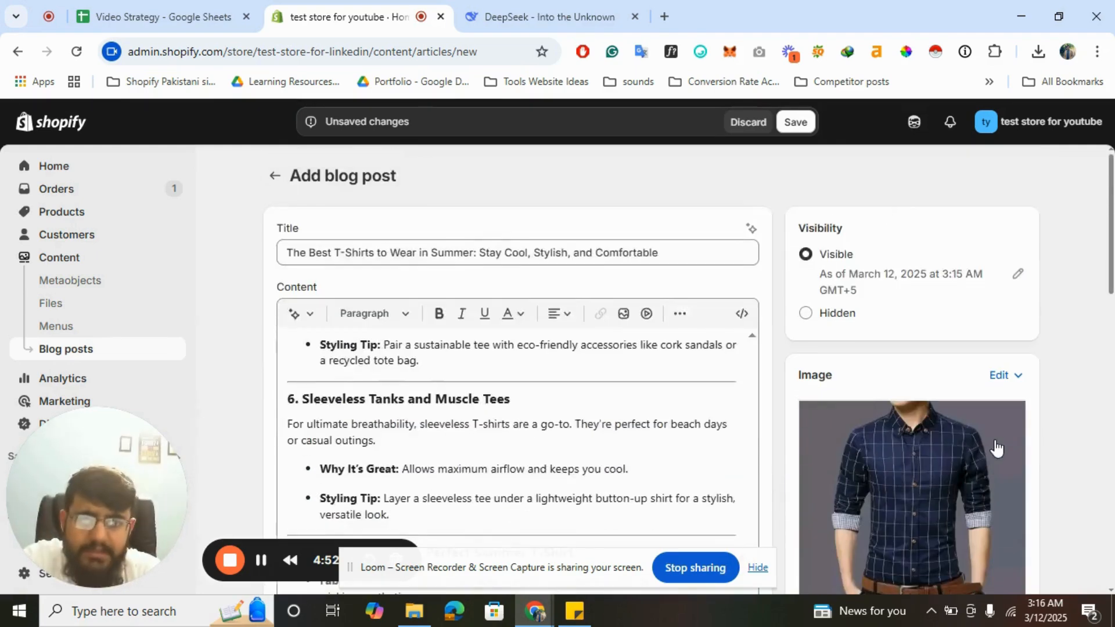
pyautogui.click(796, 123)
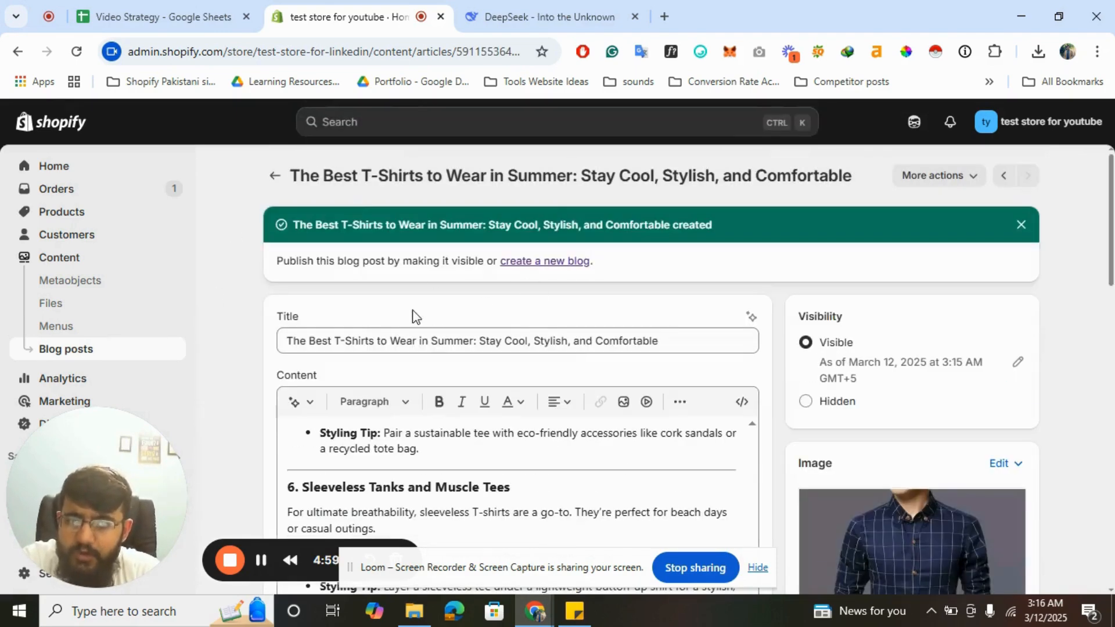
# Step: Go to the list of blog posts and reload the page to check for the saved post
pyautogui.click(65, 351)
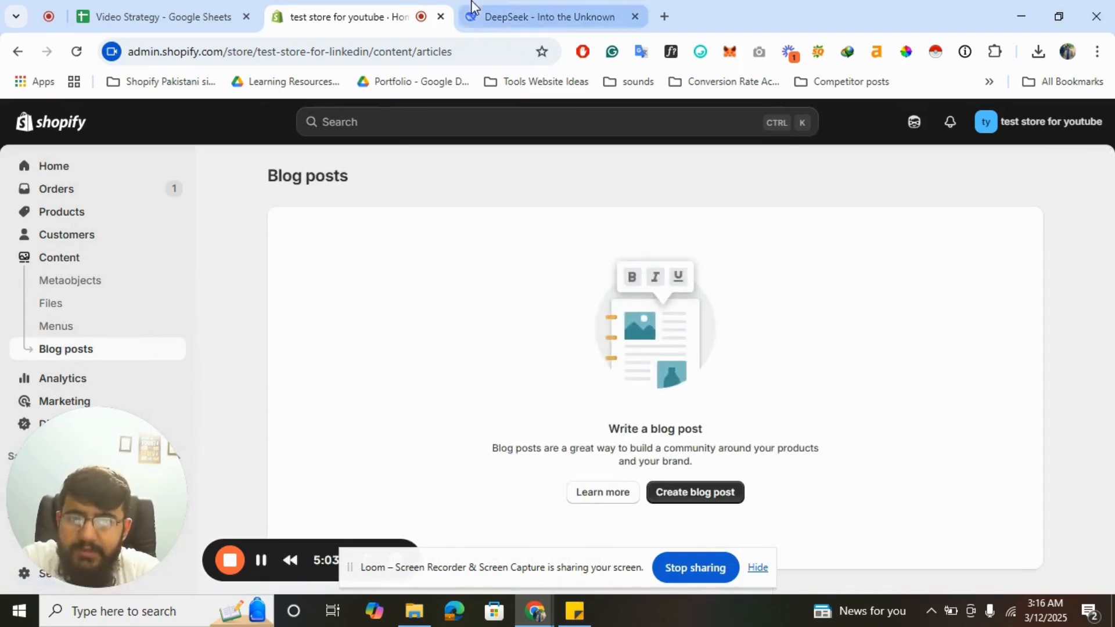
pyautogui.click(430, 51)
pyautogui.press('Return')
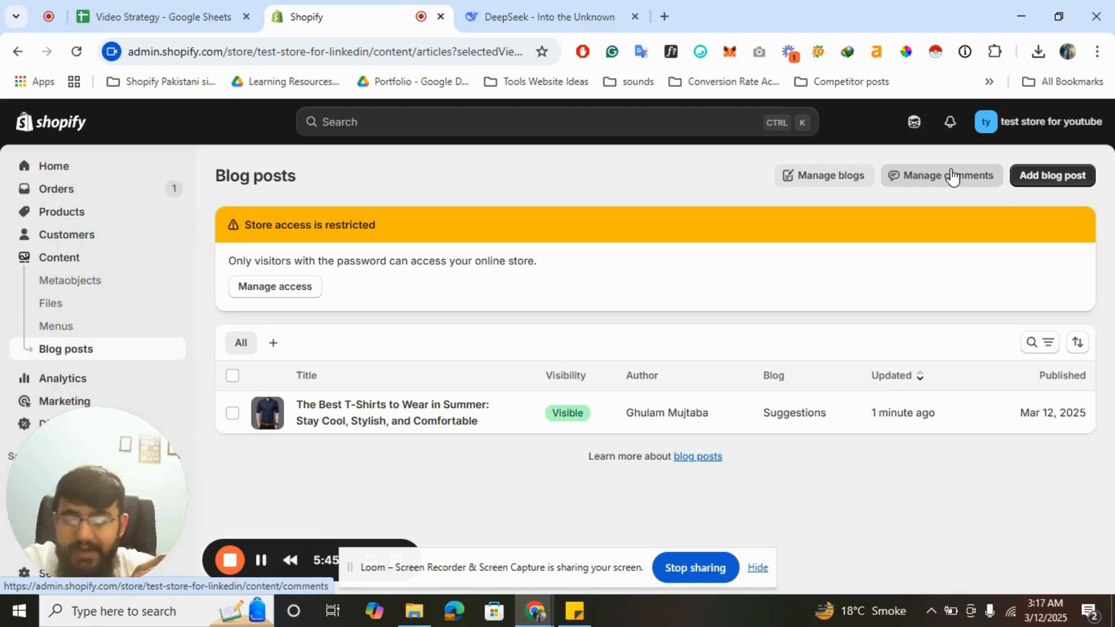
# Step: Go to blog management and start a new blog titled "How to"
pyautogui.click(812, 178)
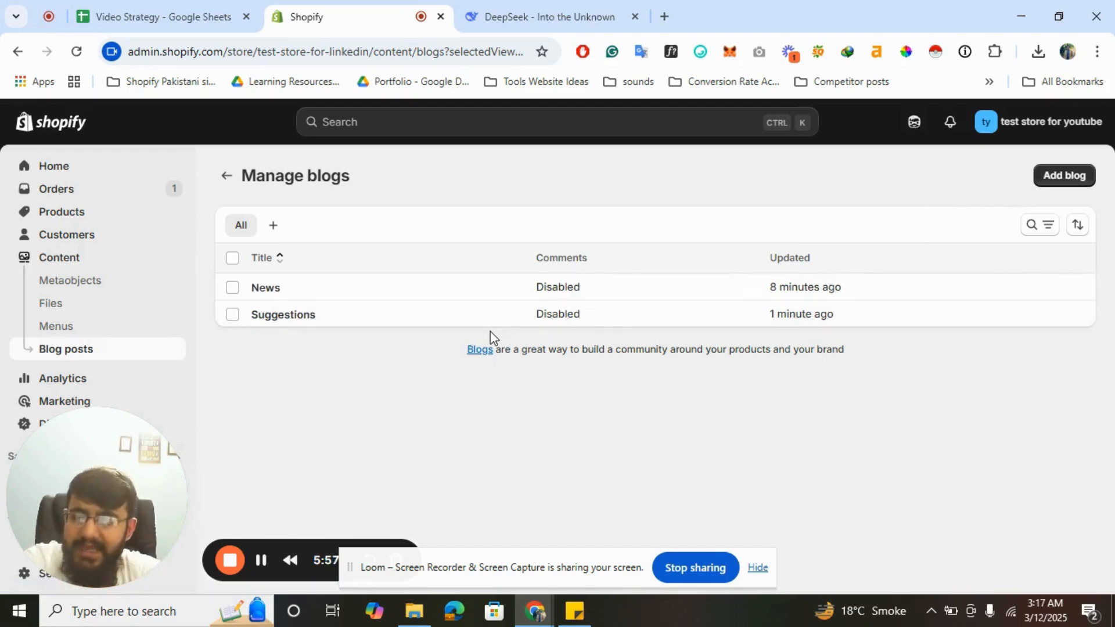
pyautogui.click(1055, 182)
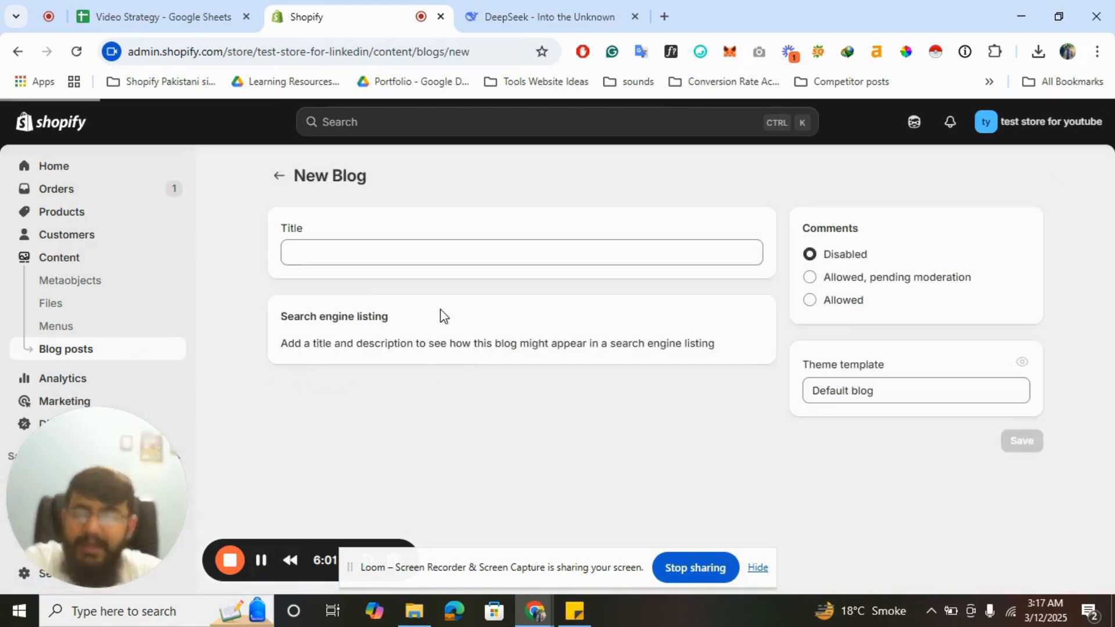
pyautogui.click(349, 262)
pyautogui.write('Ho')
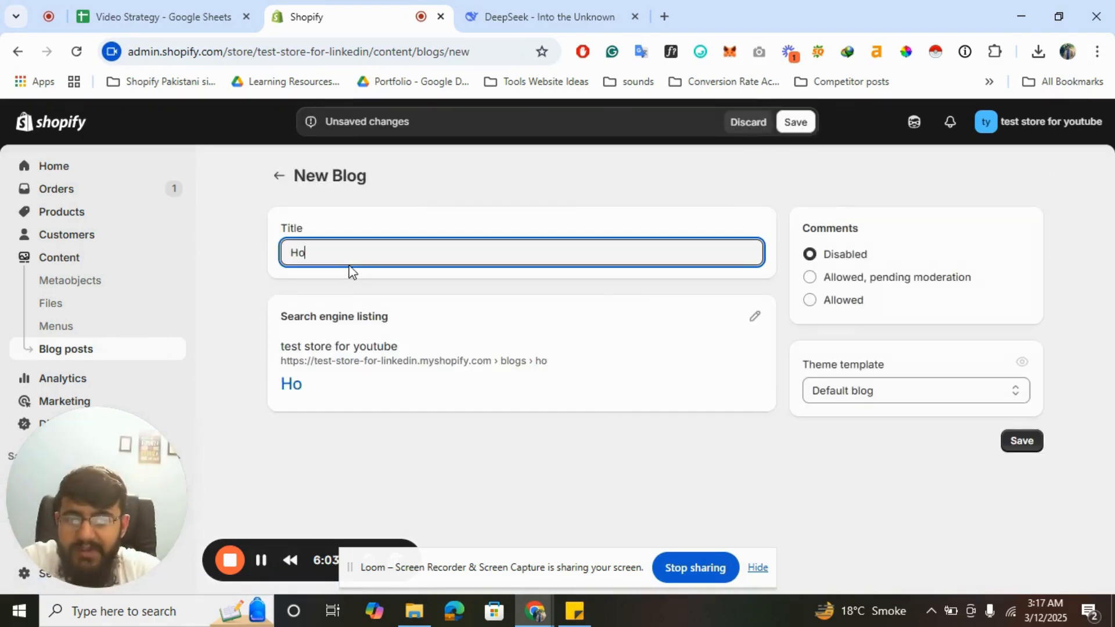
pyautogui.write('w to')
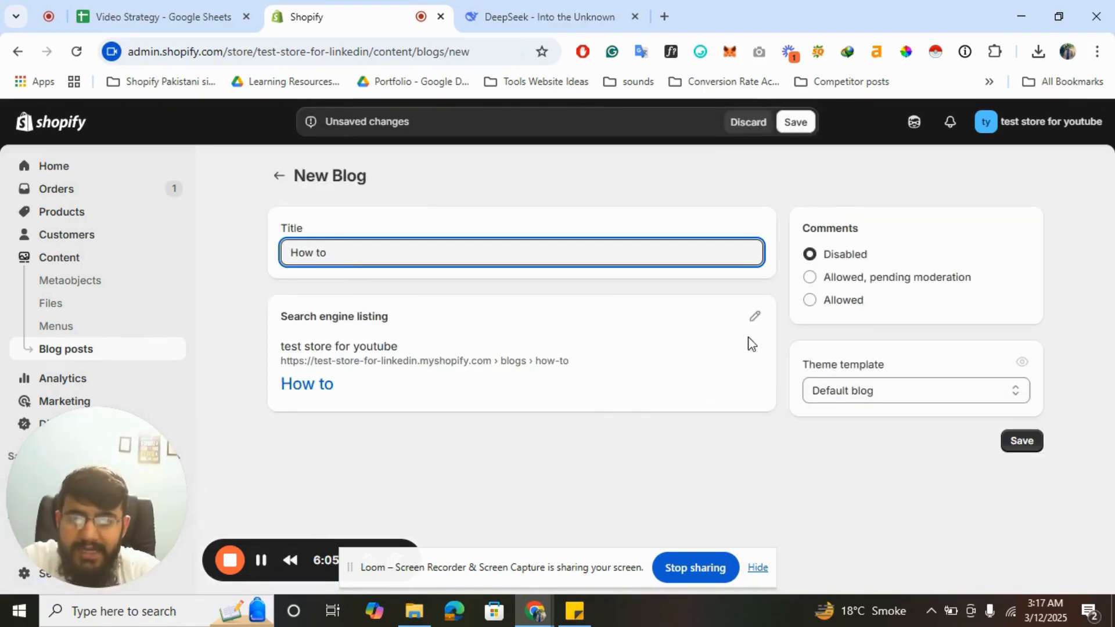
# Step: Give the new blog's search engine listing the meta description "This is the sample description of How to"
pyautogui.click(754, 316)
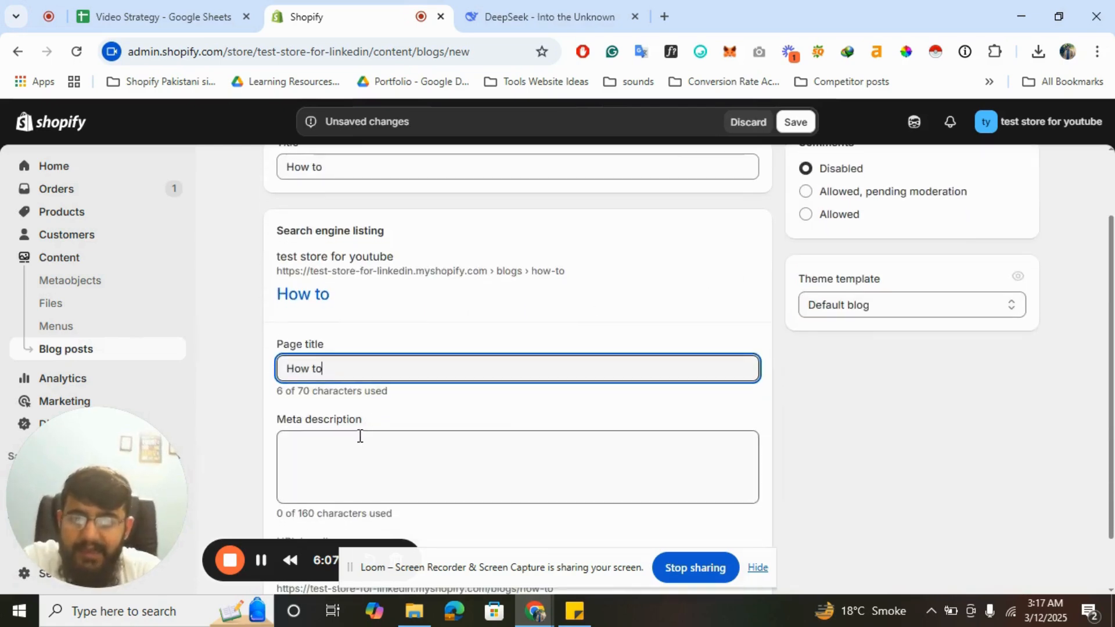
pyautogui.click(358, 435)
pyautogui.write('Th')
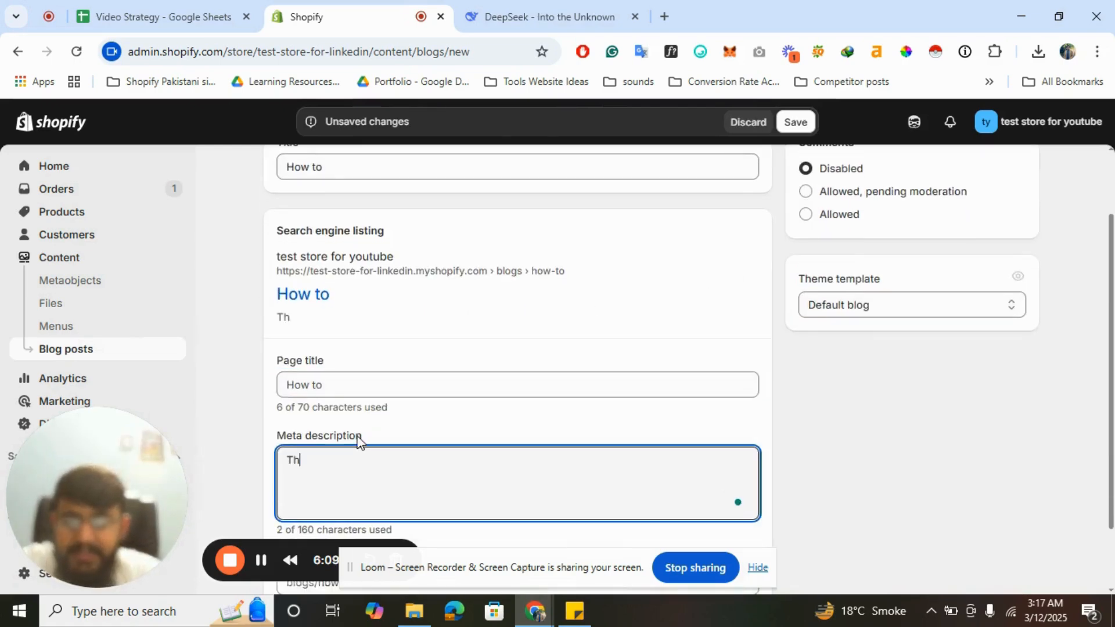
pyautogui.write('is is the sample ')
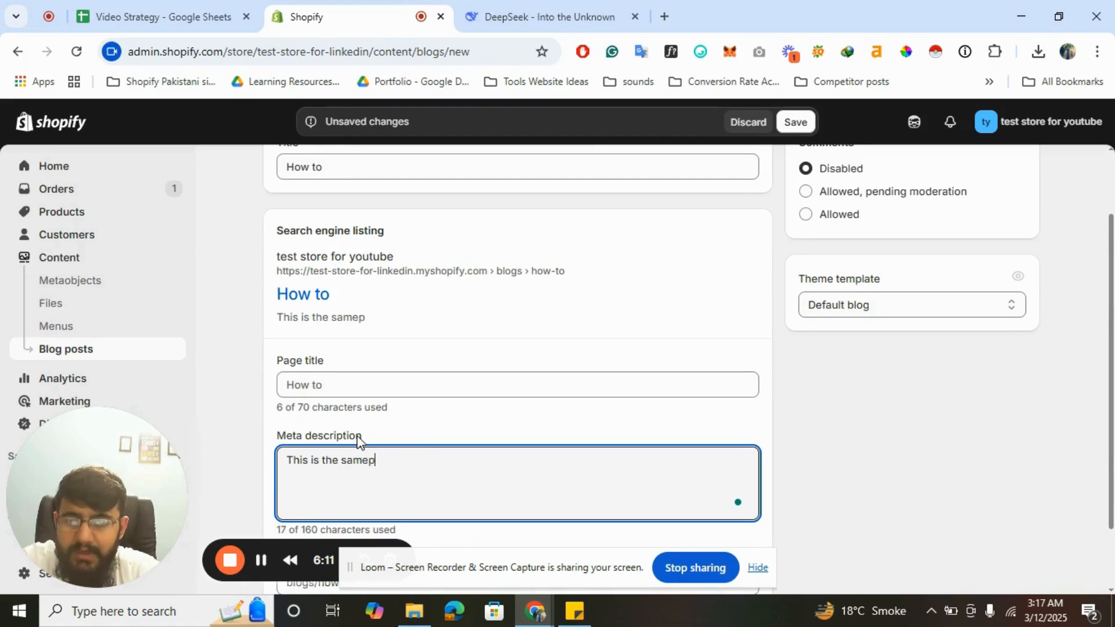
pyautogui.write('descri')
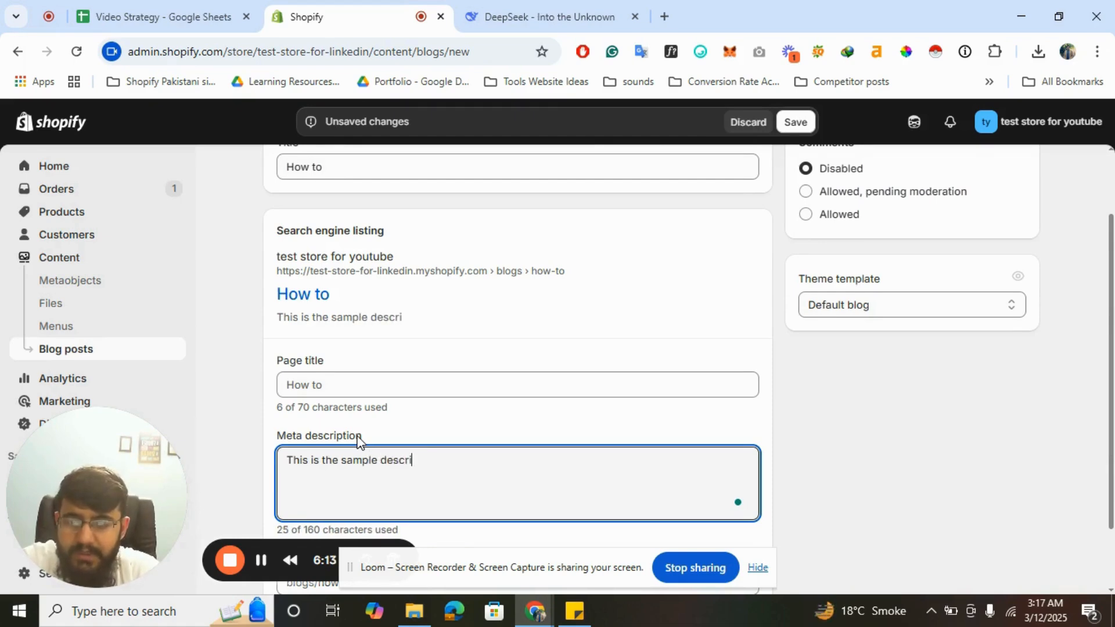
pyautogui.write('ption of How to')
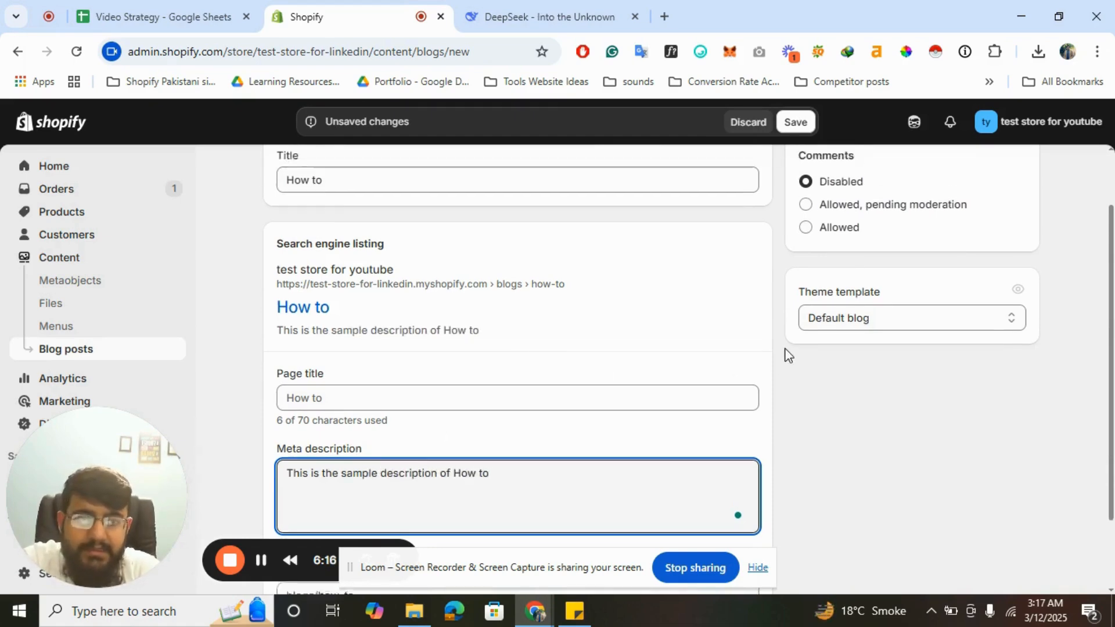
# Step: Save the "How to" blog and go back through blog management to the list of blog posts
pyautogui.scroll(2, 788, 355)
pyautogui.scroll(-3, 875, 347)
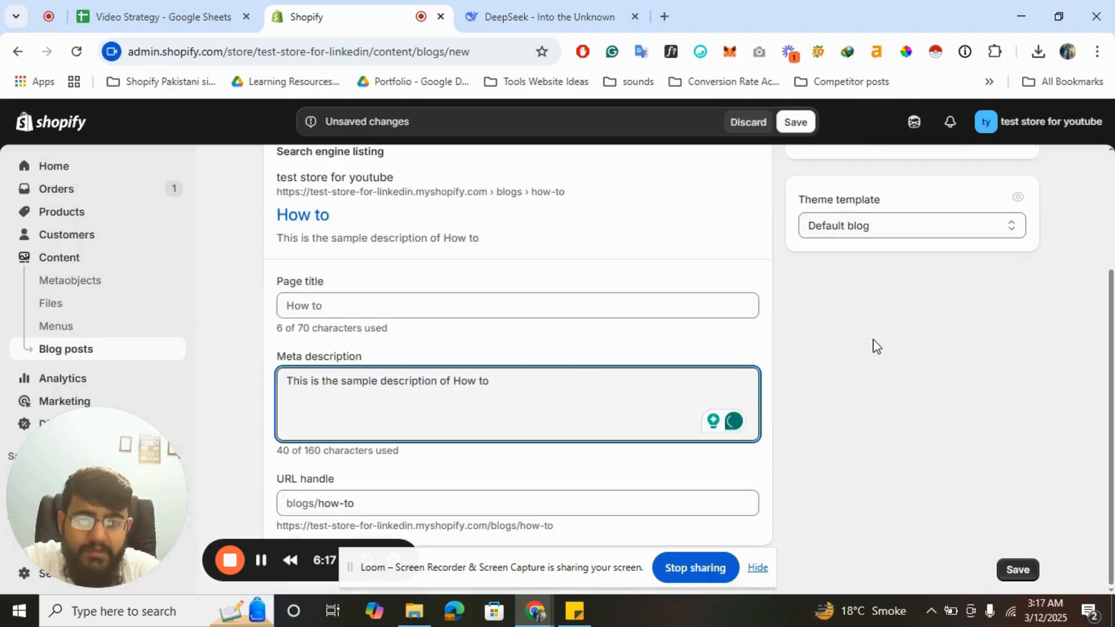
pyautogui.scroll(3, 874, 345)
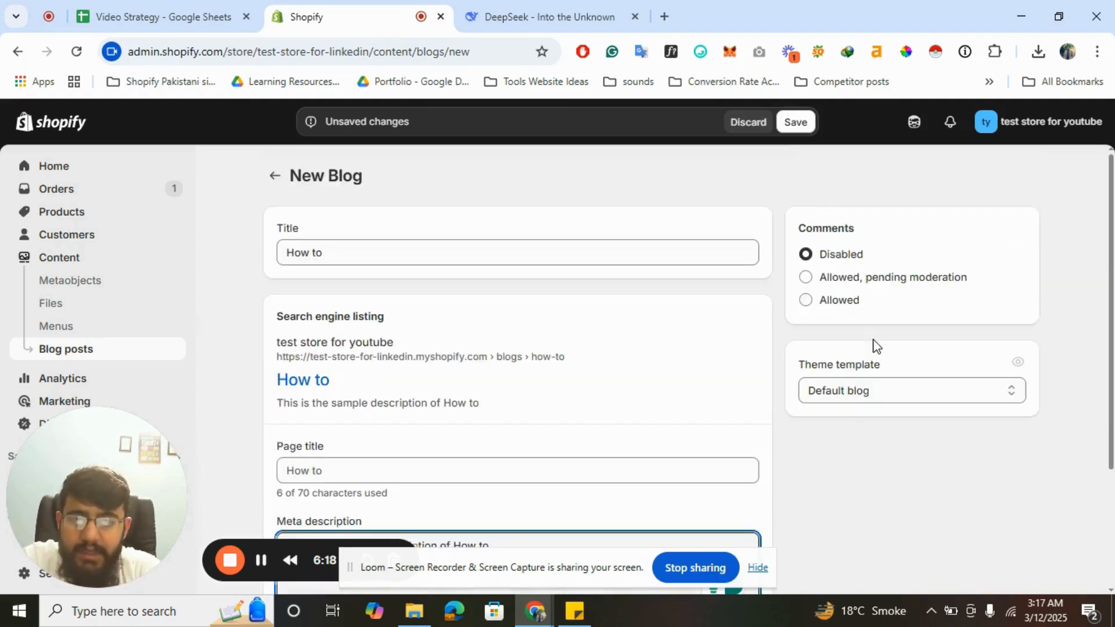
pyautogui.click(797, 123)
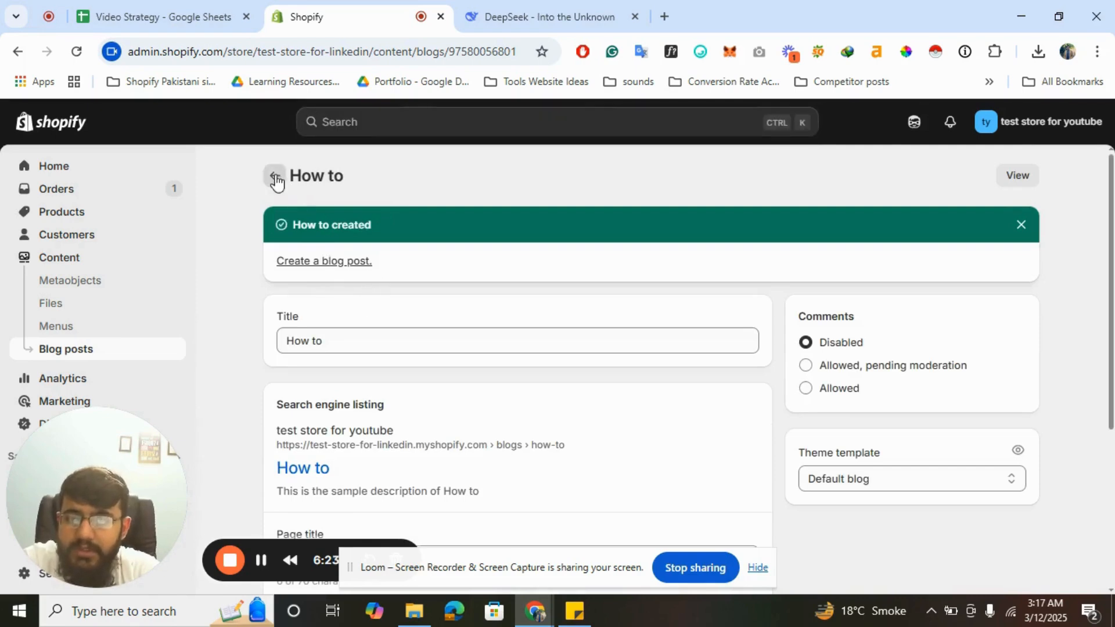
pyautogui.click(276, 178)
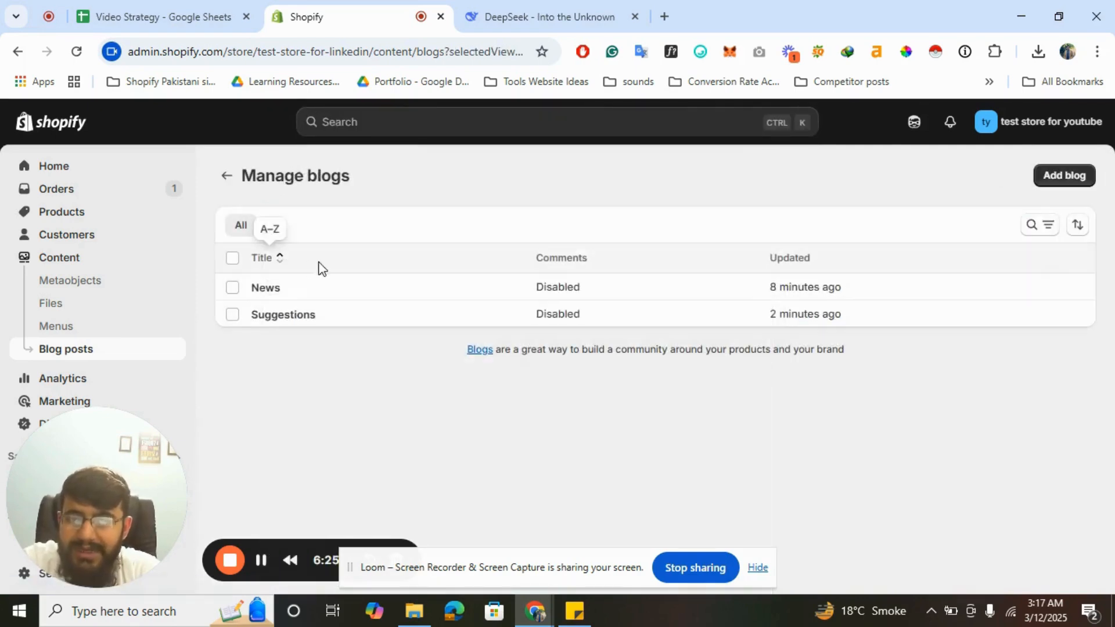
pyautogui.click(227, 177)
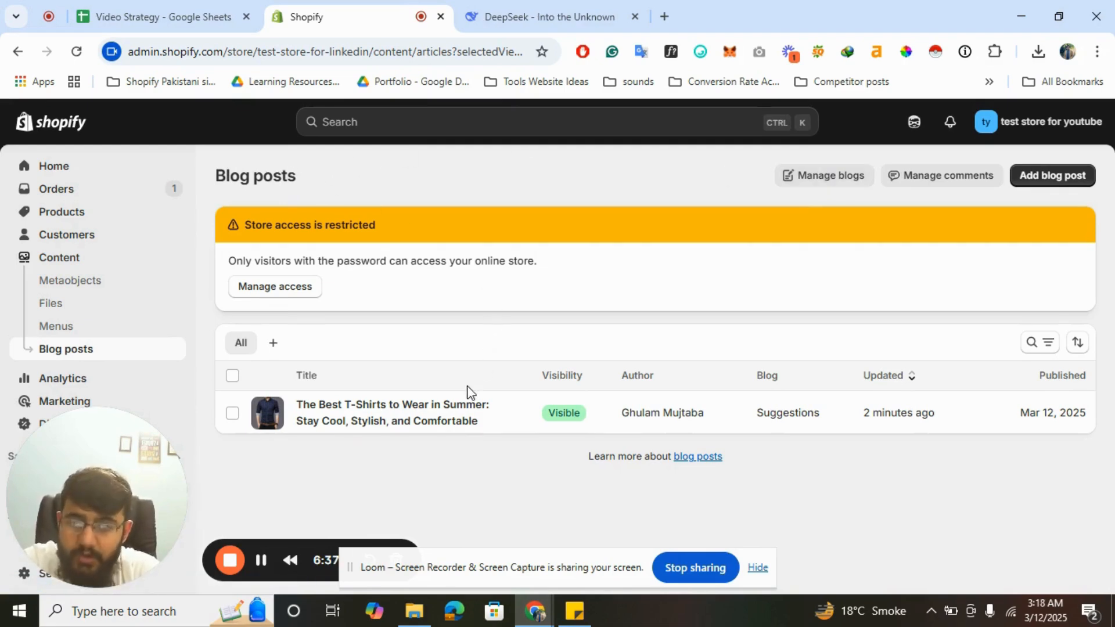
# Step: Open the summer T-shirts blog post and view its published page on the storefront
pyautogui.click(413, 404)
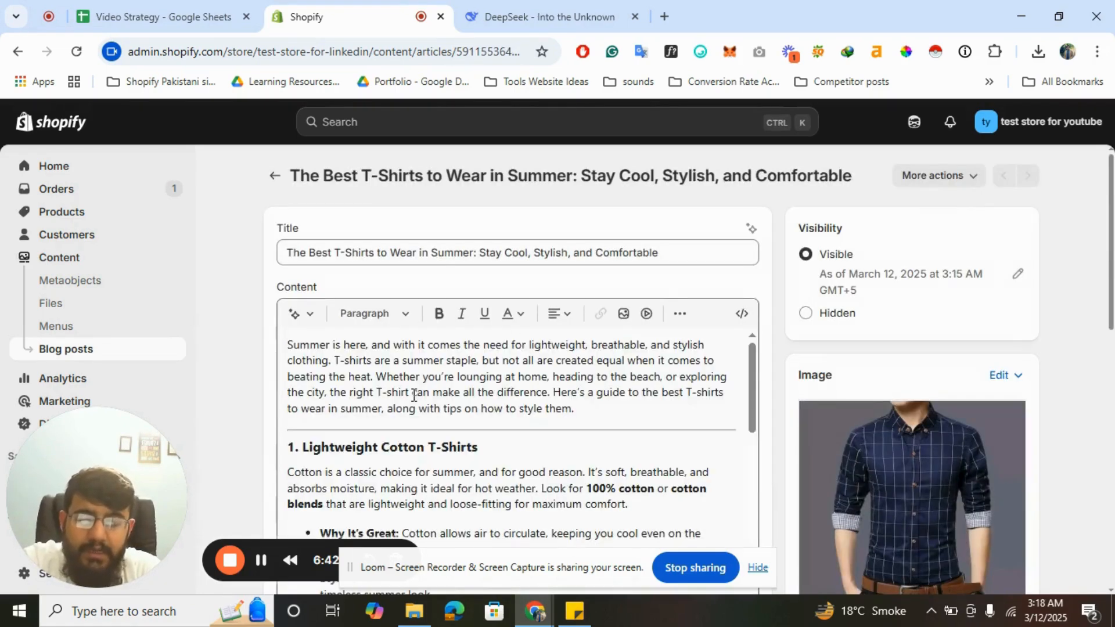
pyautogui.click(961, 181)
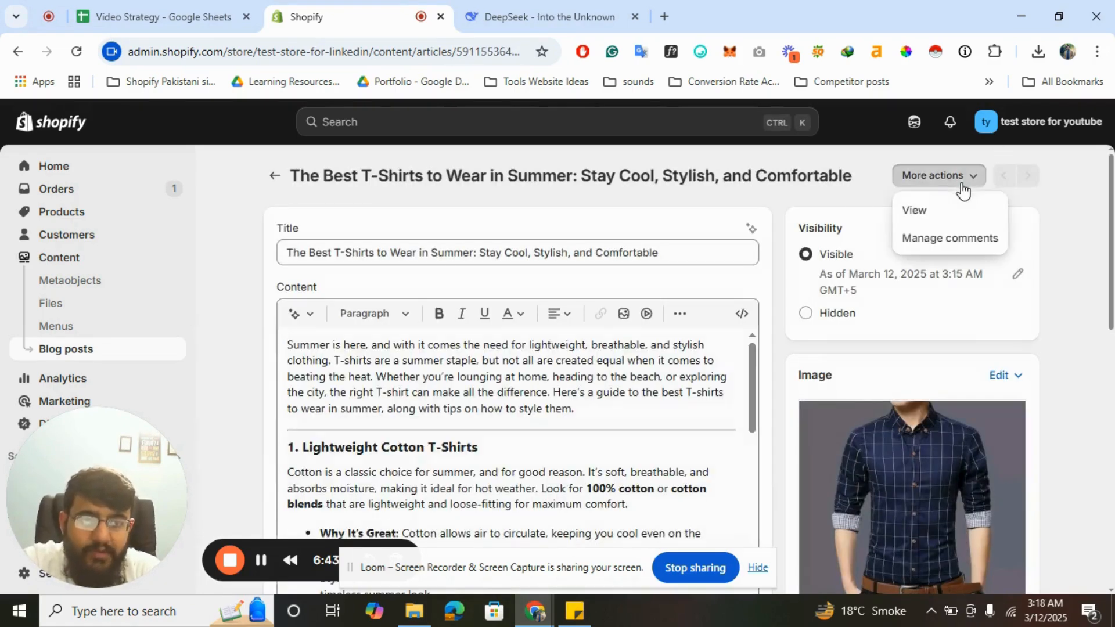
pyautogui.click(916, 212)
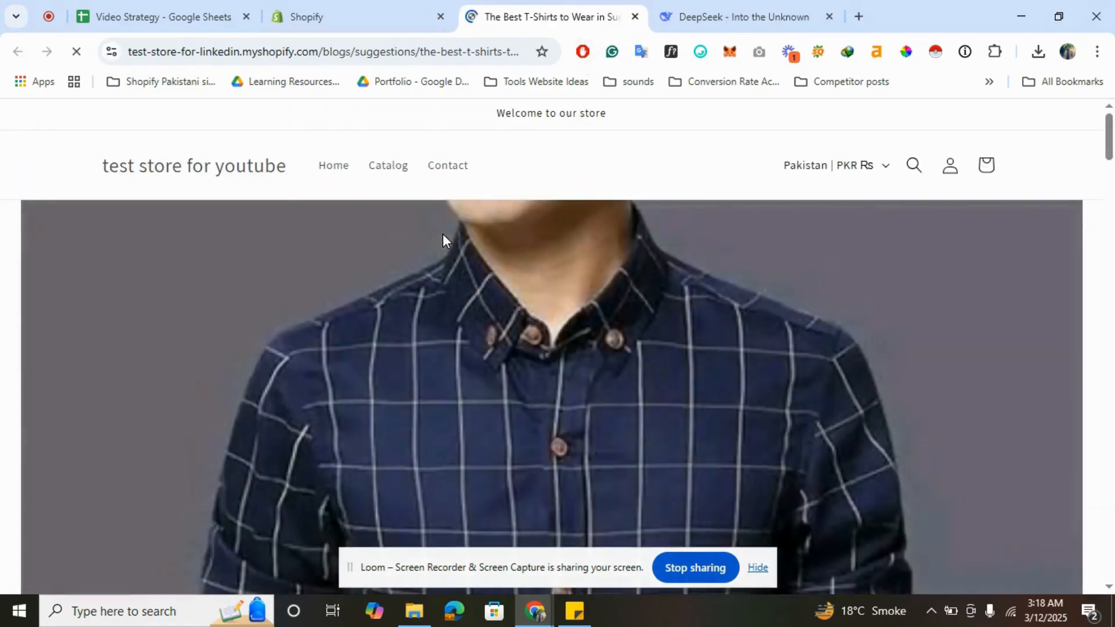
# Step: Review the published T-shirt post from its featured image through the article sections to the page footer
pyautogui.scroll(-3, 443, 239)
pyautogui.scroll(-8, 443, 238)
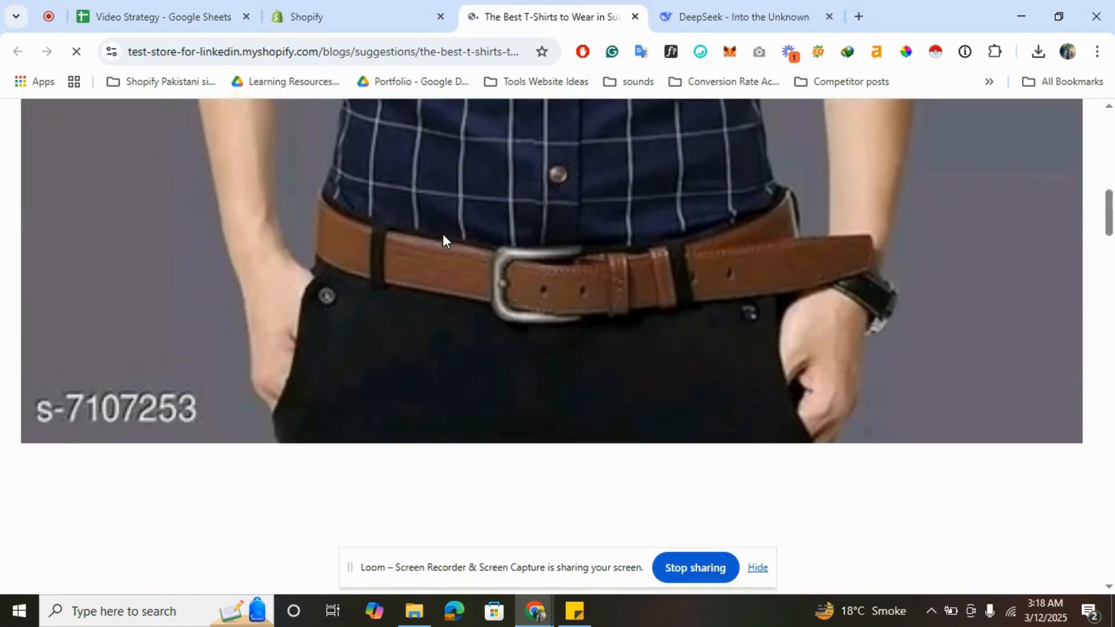
pyautogui.scroll(3, 442, 233)
pyautogui.scroll(5, 443, 233)
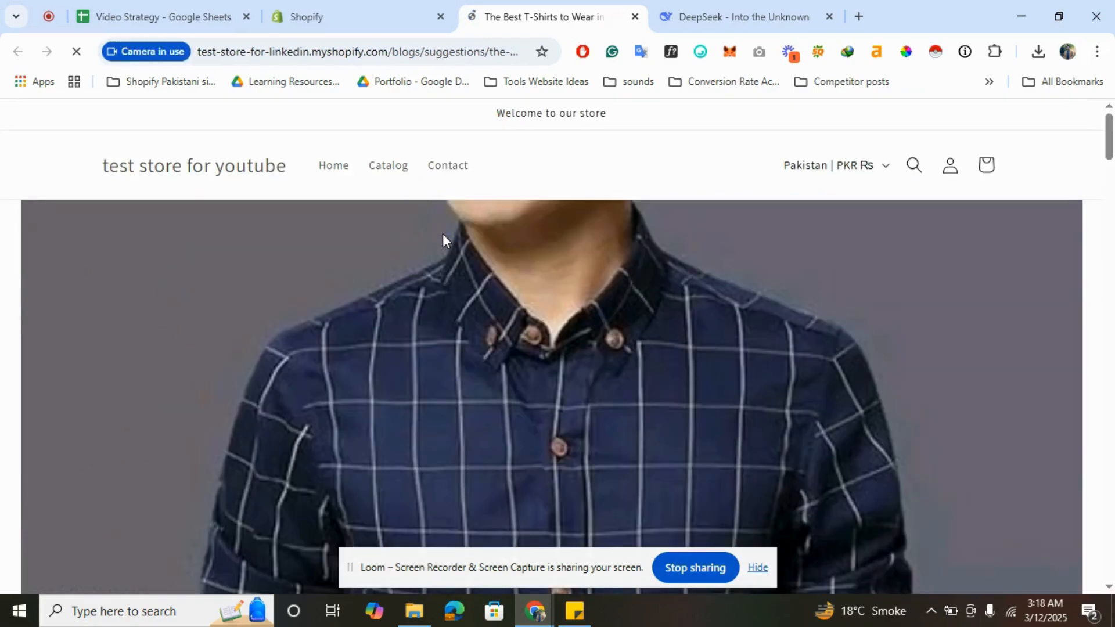
pyautogui.scroll(-3, 443, 234)
pyautogui.scroll(-5, 442, 233)
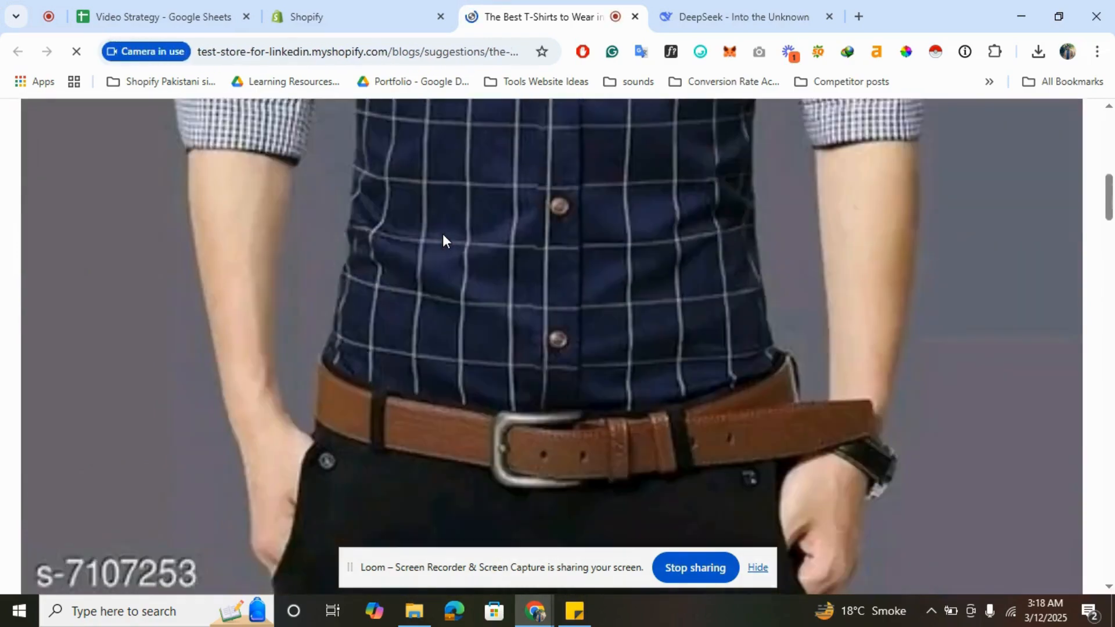
pyautogui.scroll(-5, 443, 233)
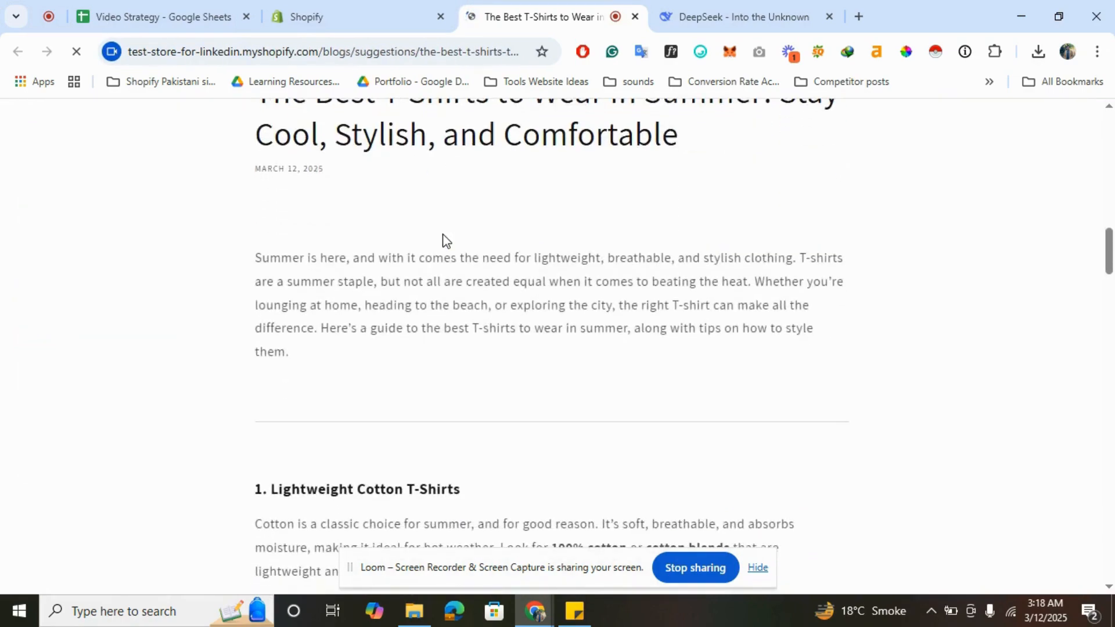
pyautogui.scroll(-2, 443, 233)
pyautogui.scroll(-7, 443, 234)
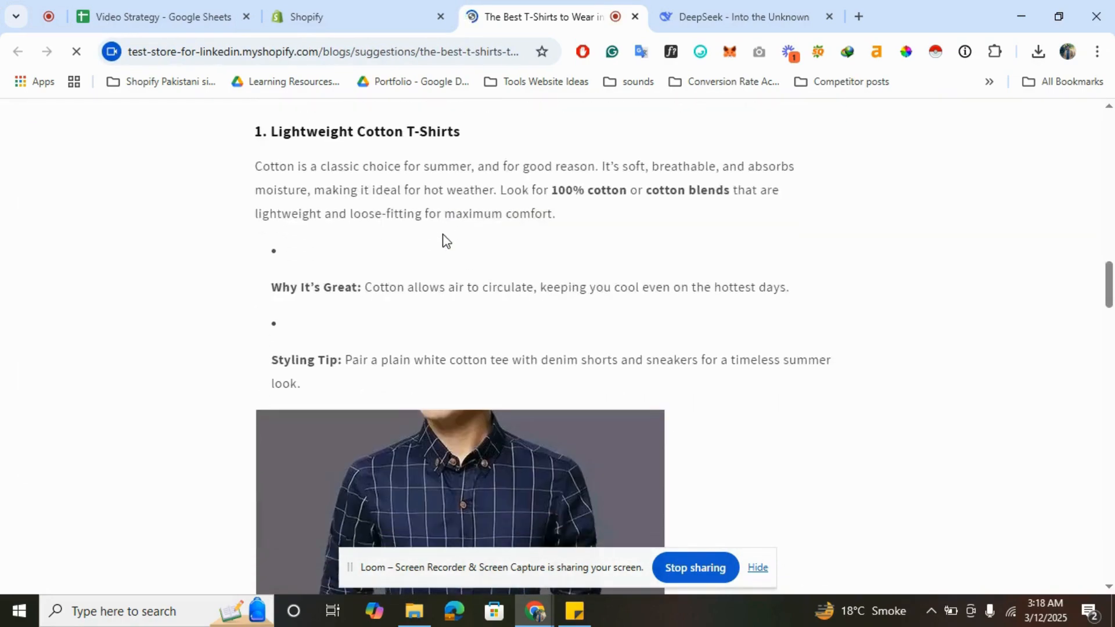
pyautogui.scroll(-12, 442, 233)
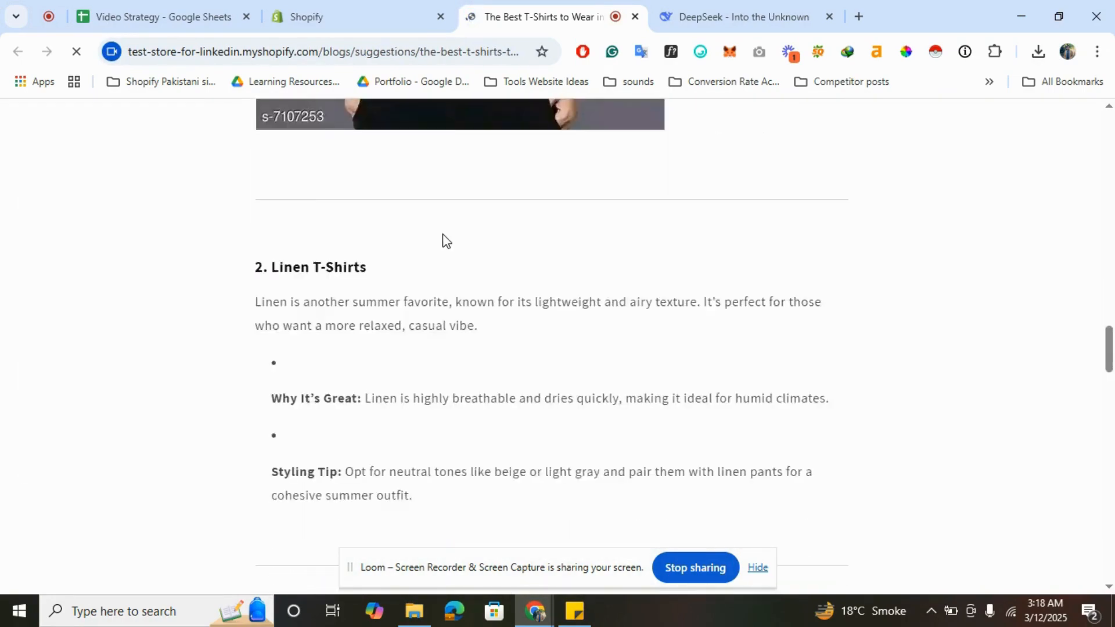
pyautogui.scroll(-11, 443, 234)
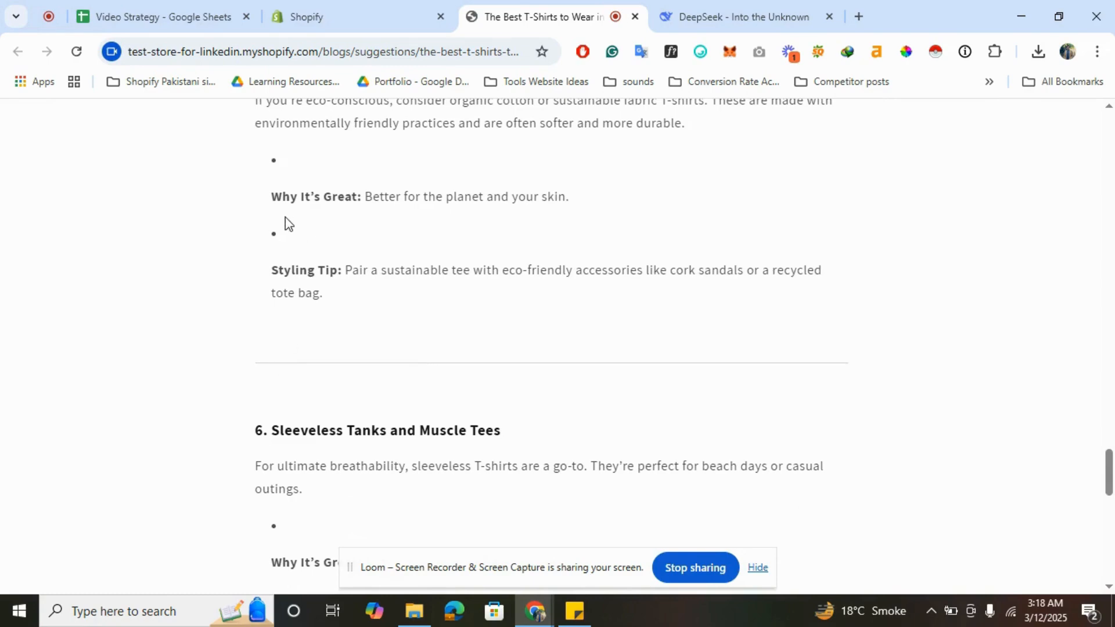
pyautogui.scroll(-10, 277, 232)
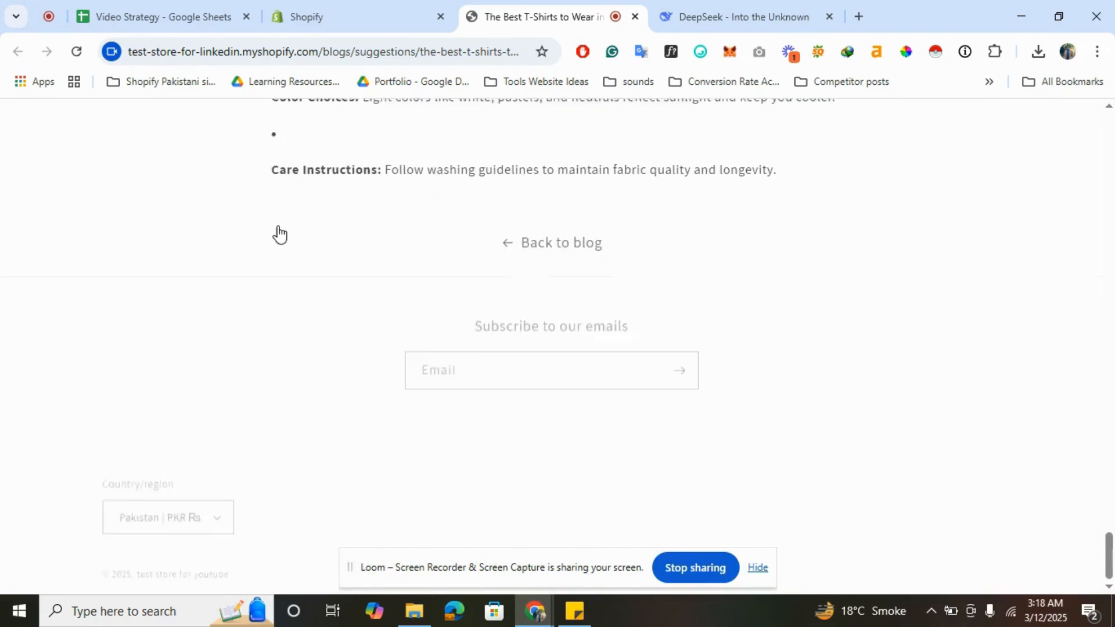
pyautogui.scroll(15, 280, 233)
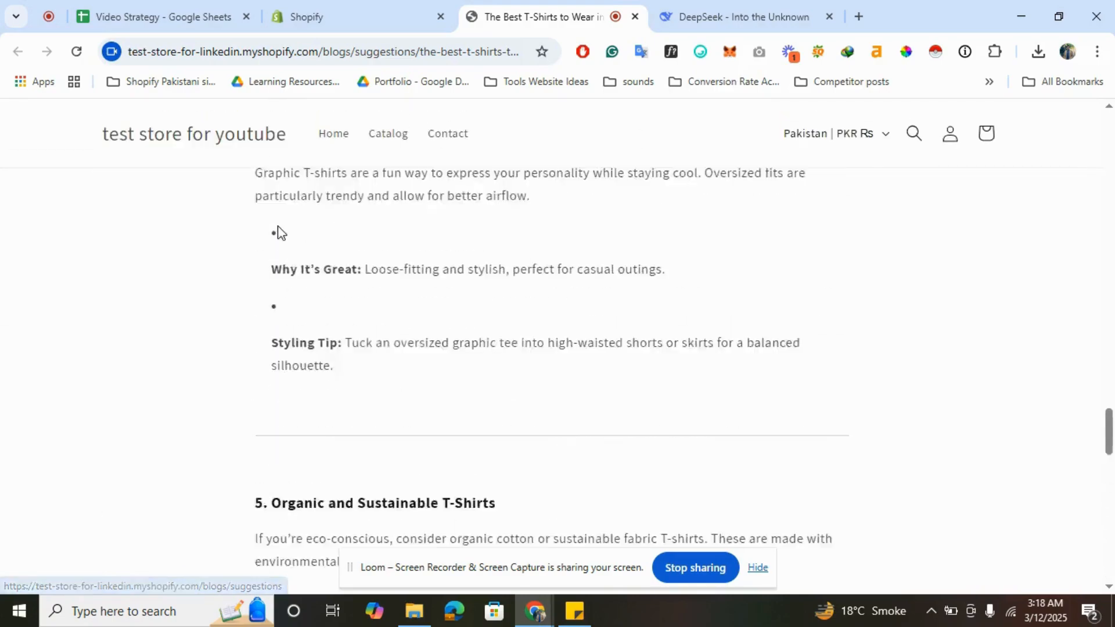
pyautogui.scroll(10, 279, 233)
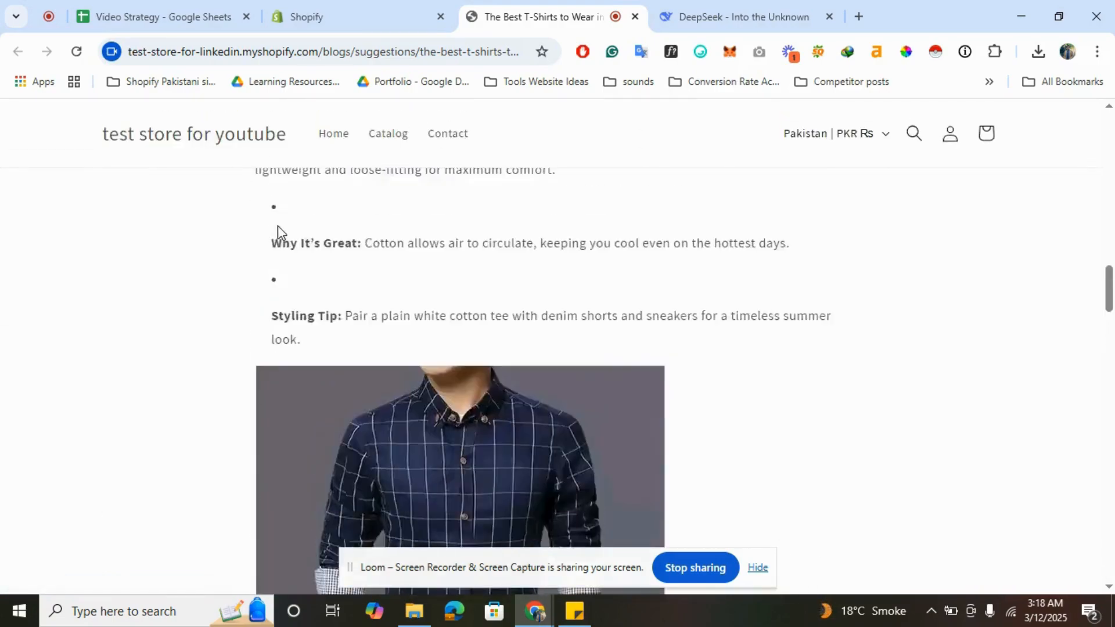
pyautogui.scroll(-12, 278, 232)
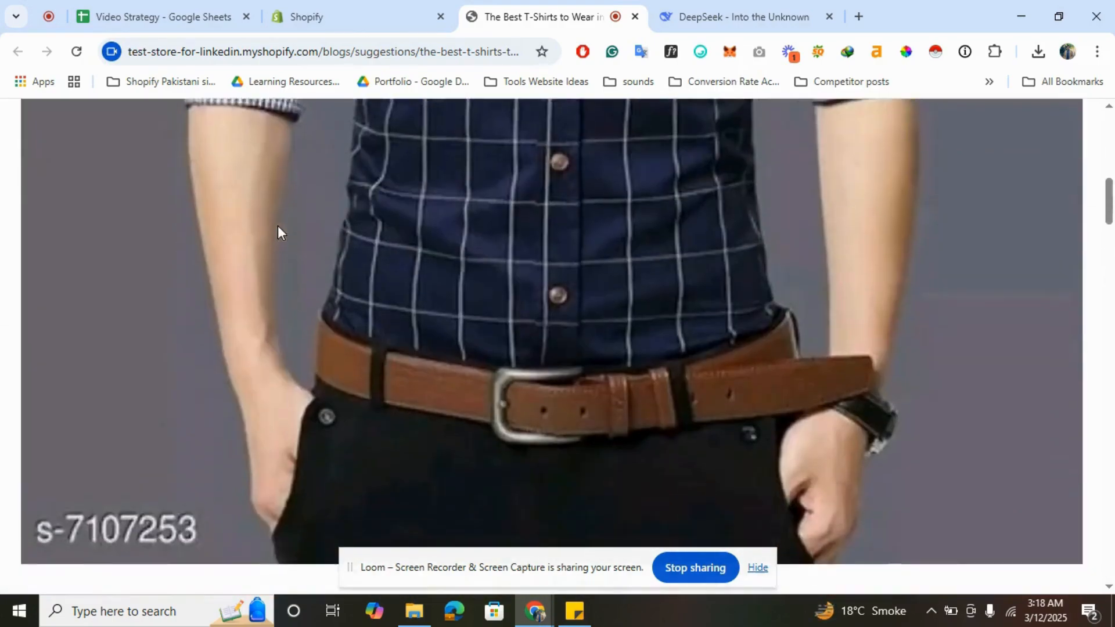
pyautogui.scroll(4, 278, 232)
pyautogui.scroll(5, 277, 233)
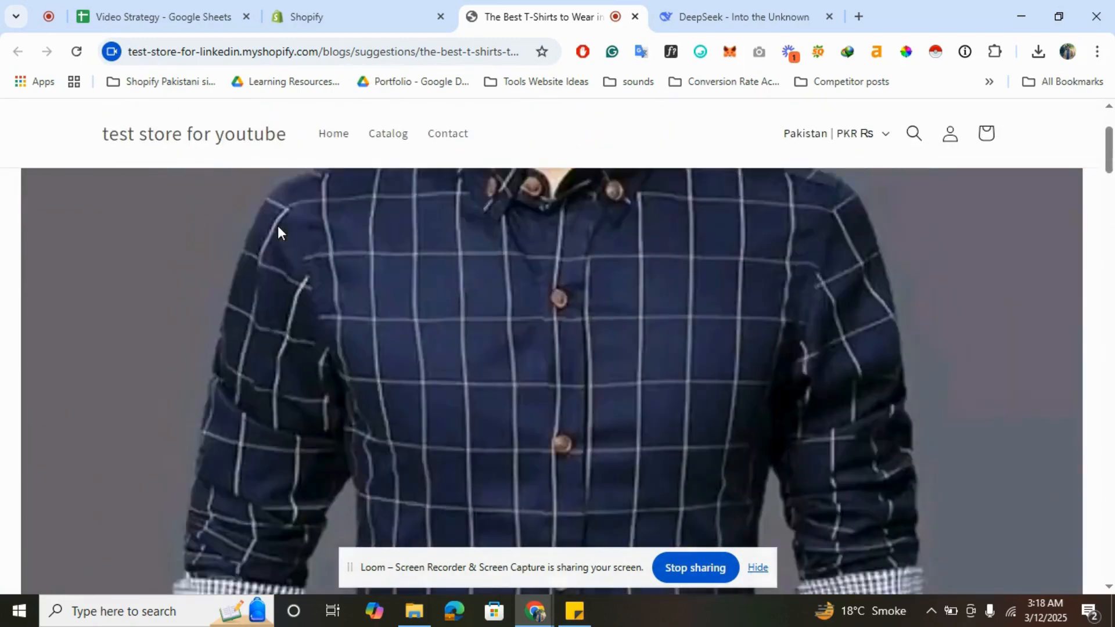
# Step: Switch back to the Shopify admin and return from the T-shirt post to the list of blog posts
pyautogui.click(349, 16)
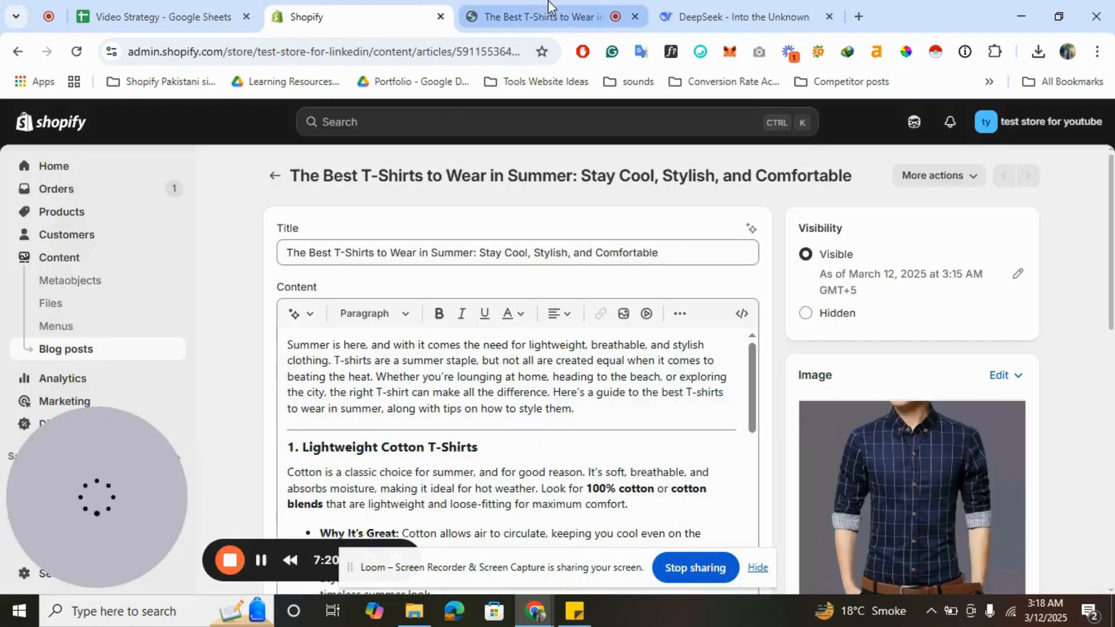
pyautogui.click(278, 174)
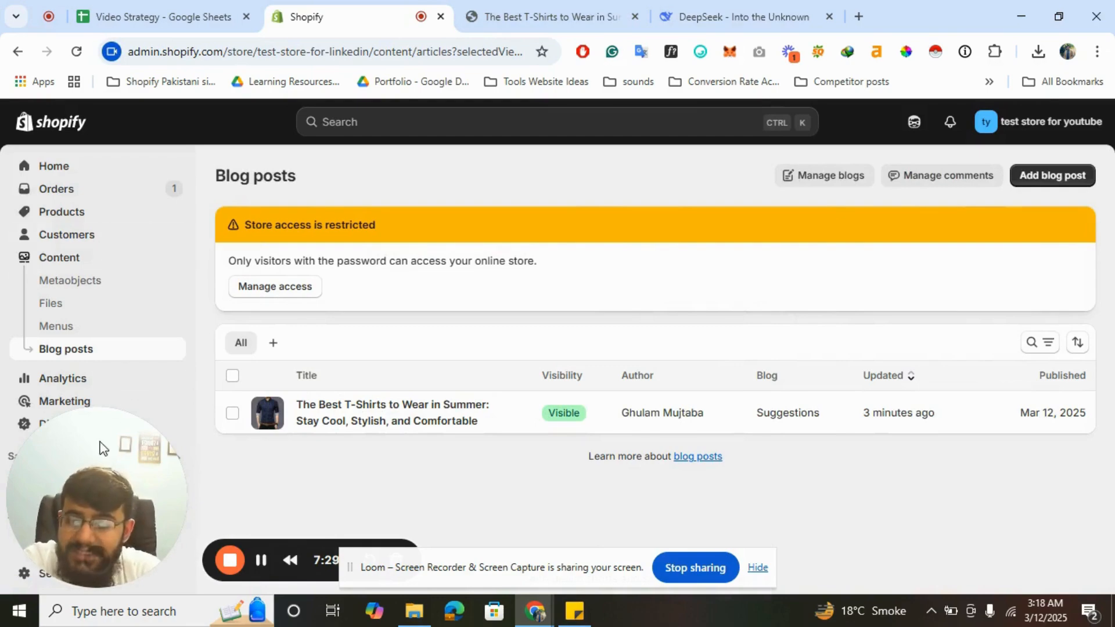
pyautogui.moveTo(134, 420); pyautogui.dragTo(801, 438)
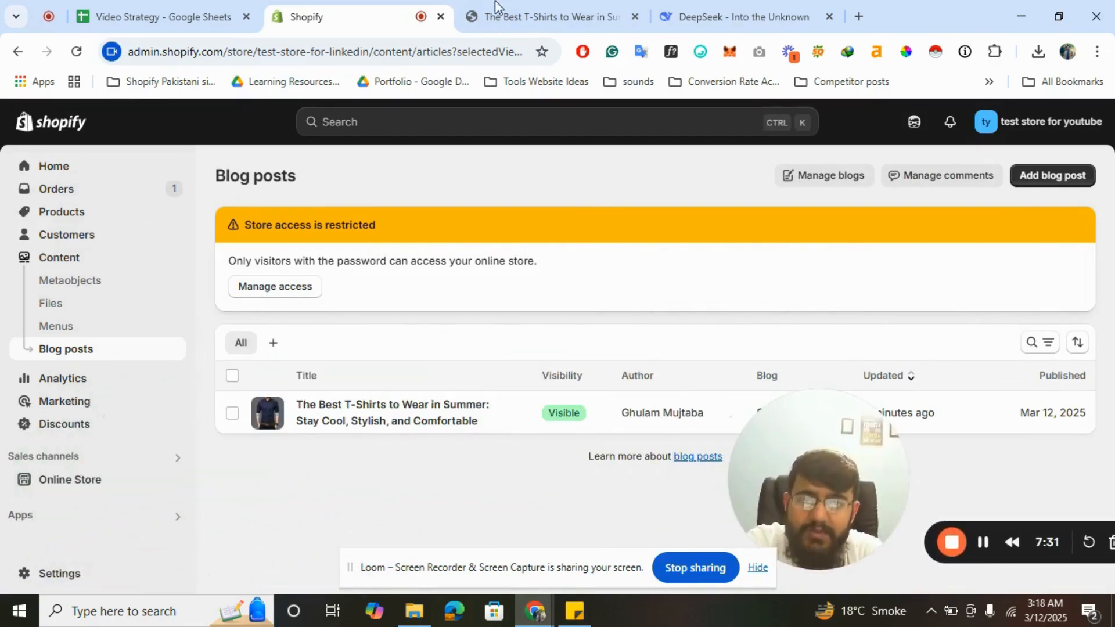
# Step: Look over the published T-shirt post on the storefront once more
pyautogui.click(522, 16)
pyautogui.scroll(-15, 386, 249)
pyautogui.scroll(15, 385, 249)
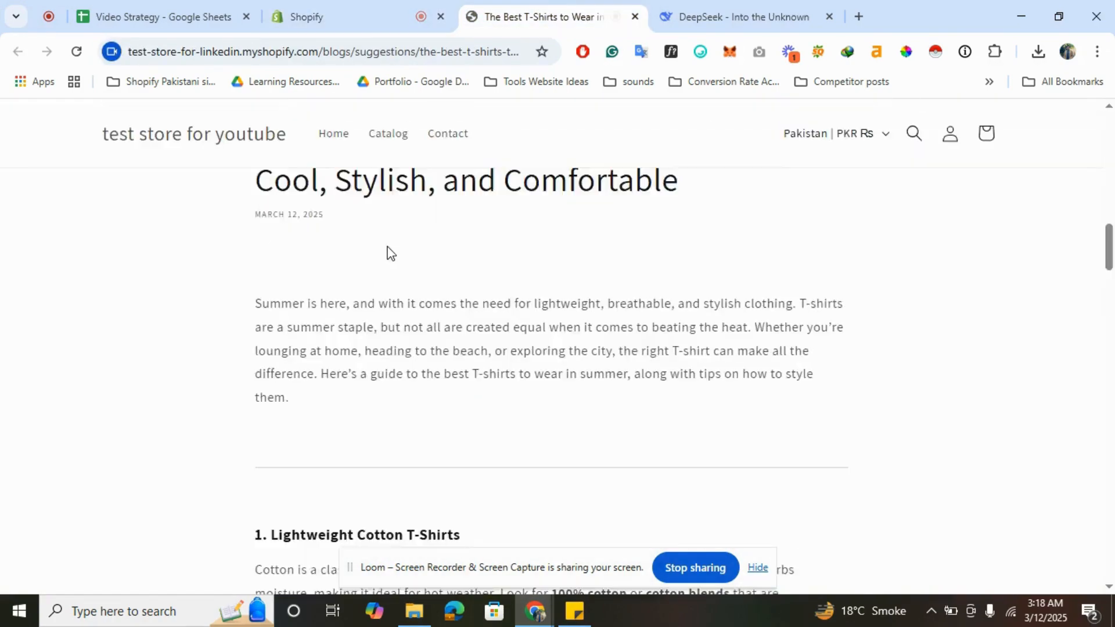
# Step: Return to the Shopify admin and go to the online store's themes, down to the current Dawn theme
pyautogui.click(322, 7)
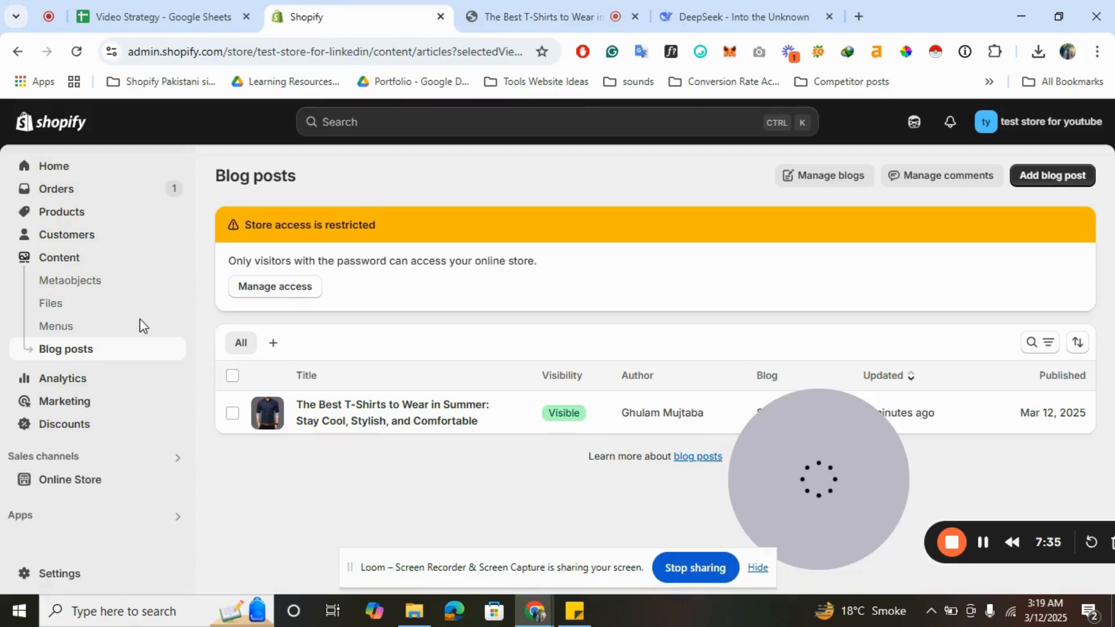
pyautogui.click(73, 485)
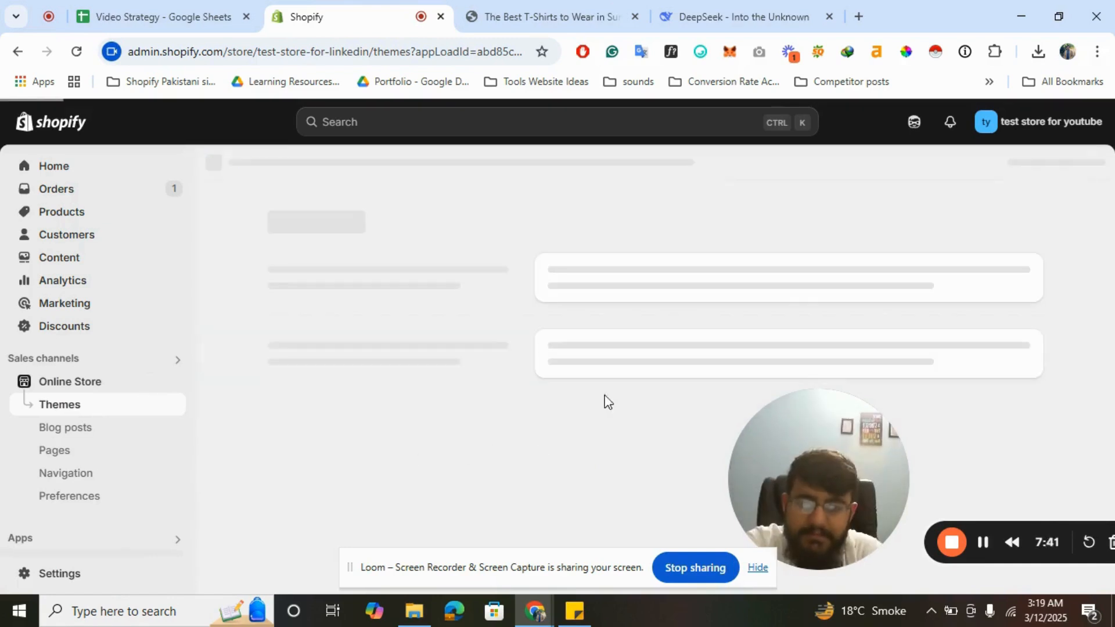
pyautogui.moveTo(851, 433); pyautogui.dragTo(465, 462)
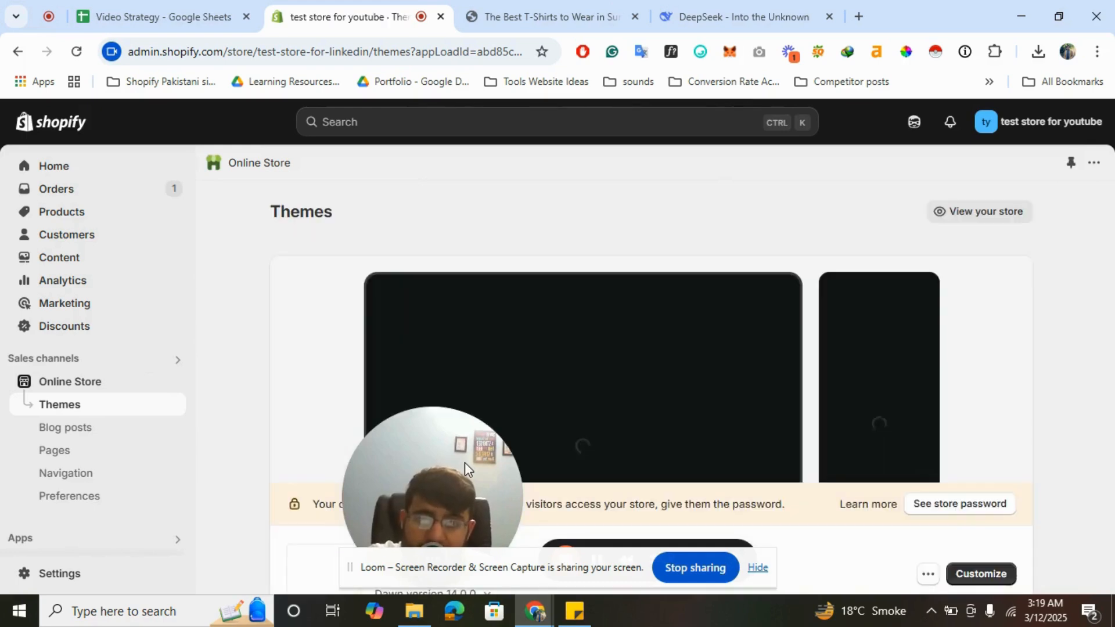
pyautogui.moveTo(464, 463); pyautogui.dragTo(863, 225)
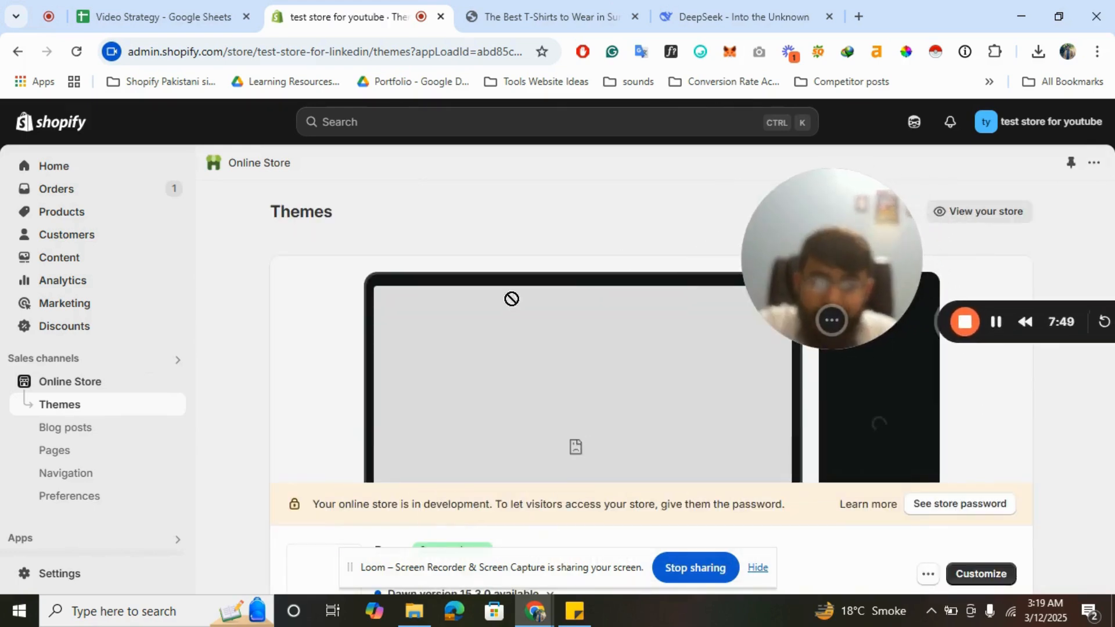
pyautogui.moveTo(511, 298); pyautogui.dragTo(173, 473)
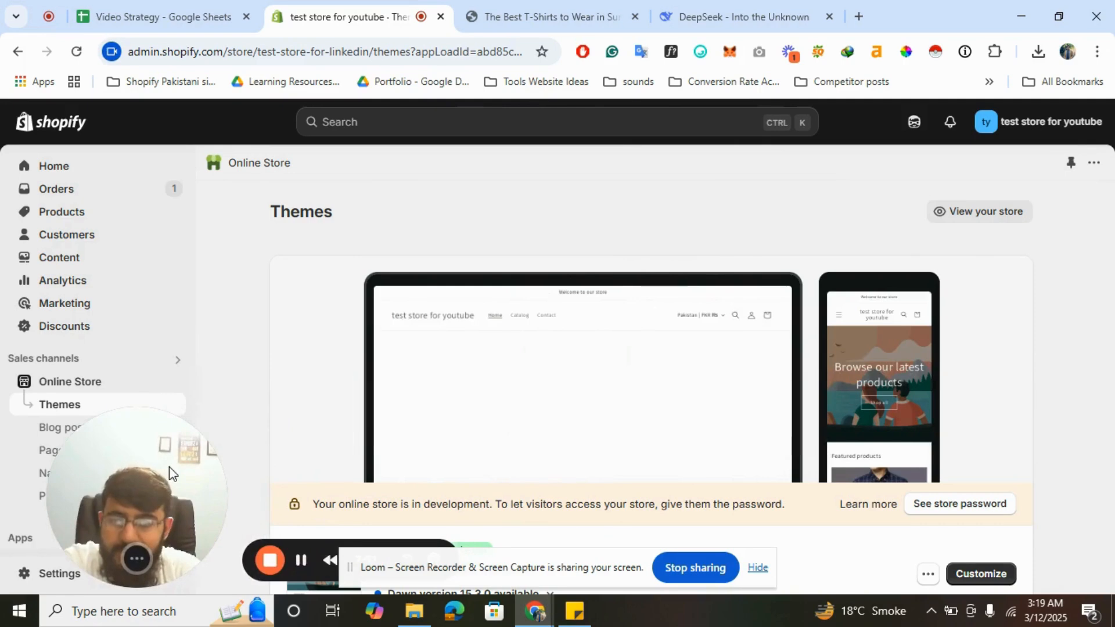
pyautogui.scroll(-2, 438, 346)
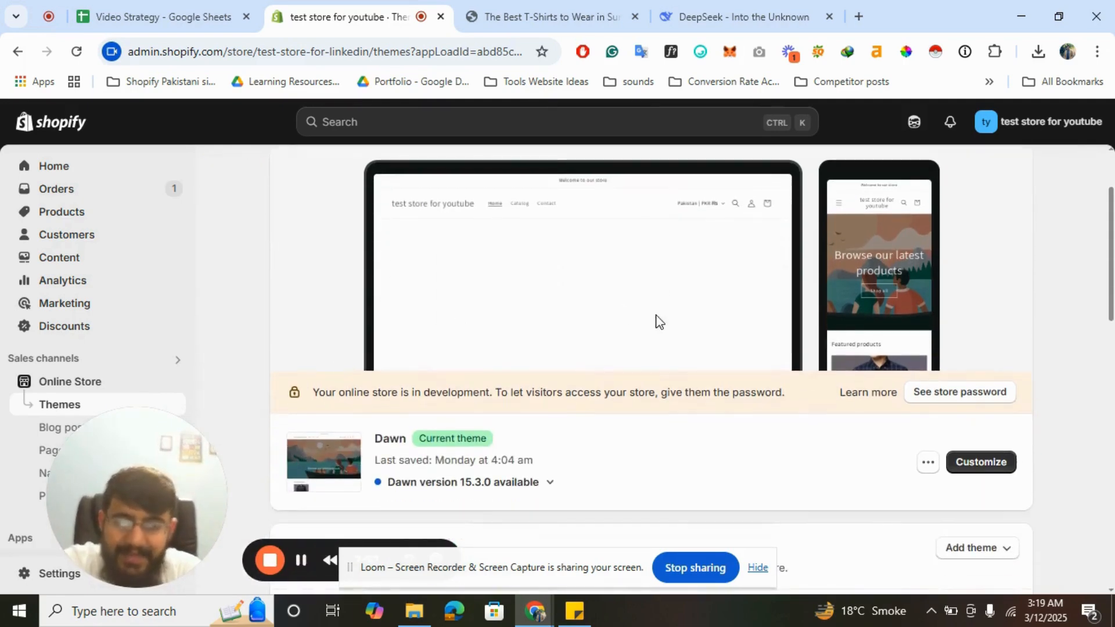
# Step: Open the Dawn theme for customizing and switch the edited template from the home page to the default blog post
pyautogui.click(985, 472)
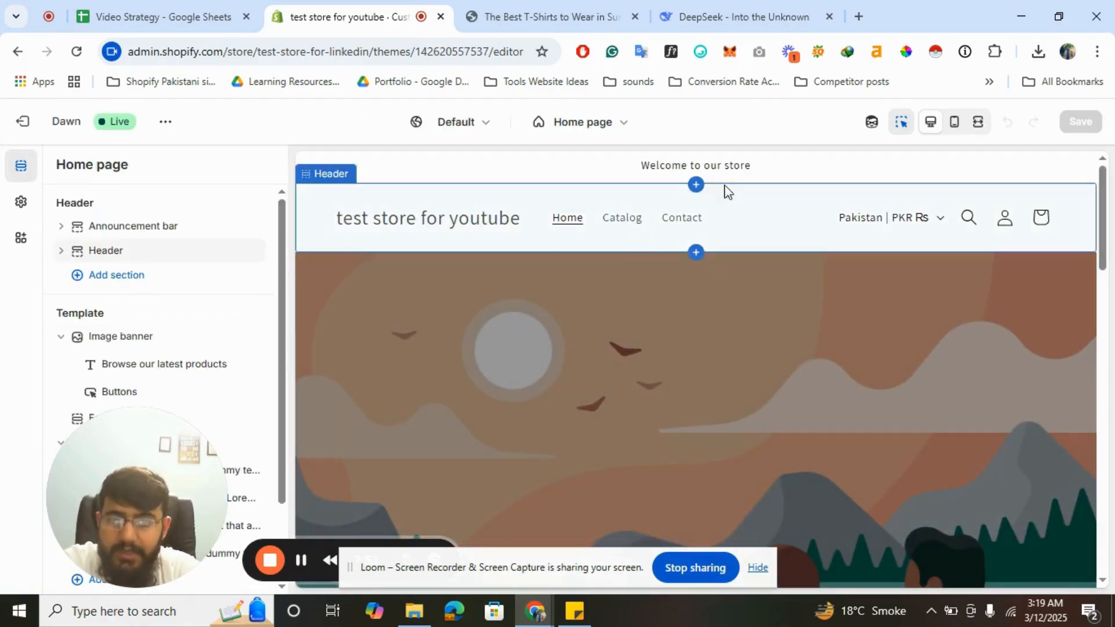
pyautogui.click(584, 123)
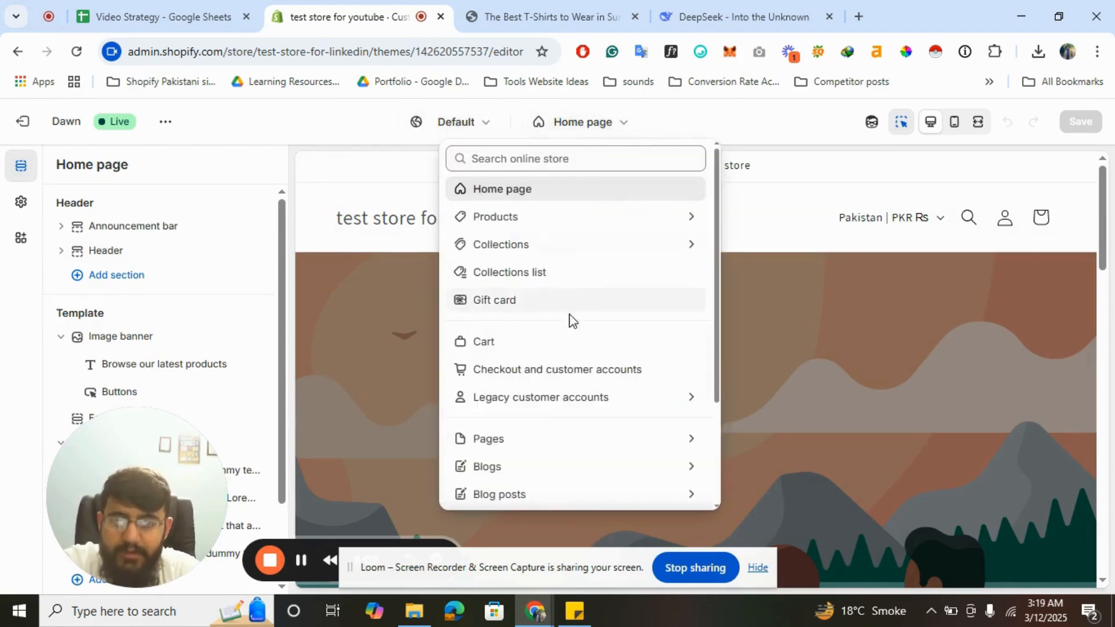
pyautogui.scroll(-2, 568, 341)
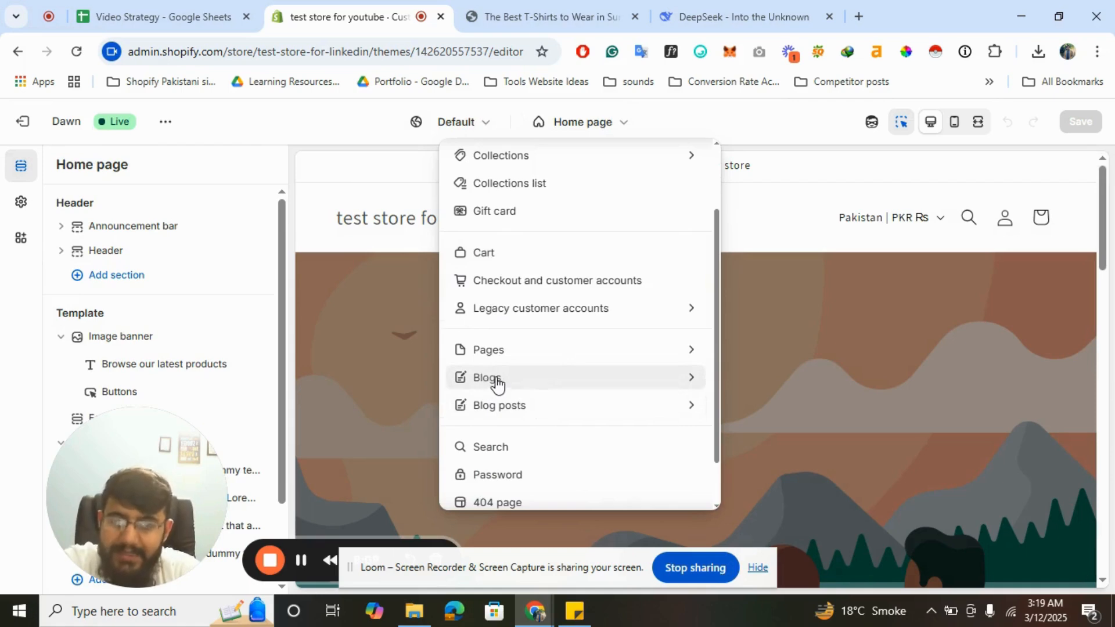
pyautogui.click(534, 404)
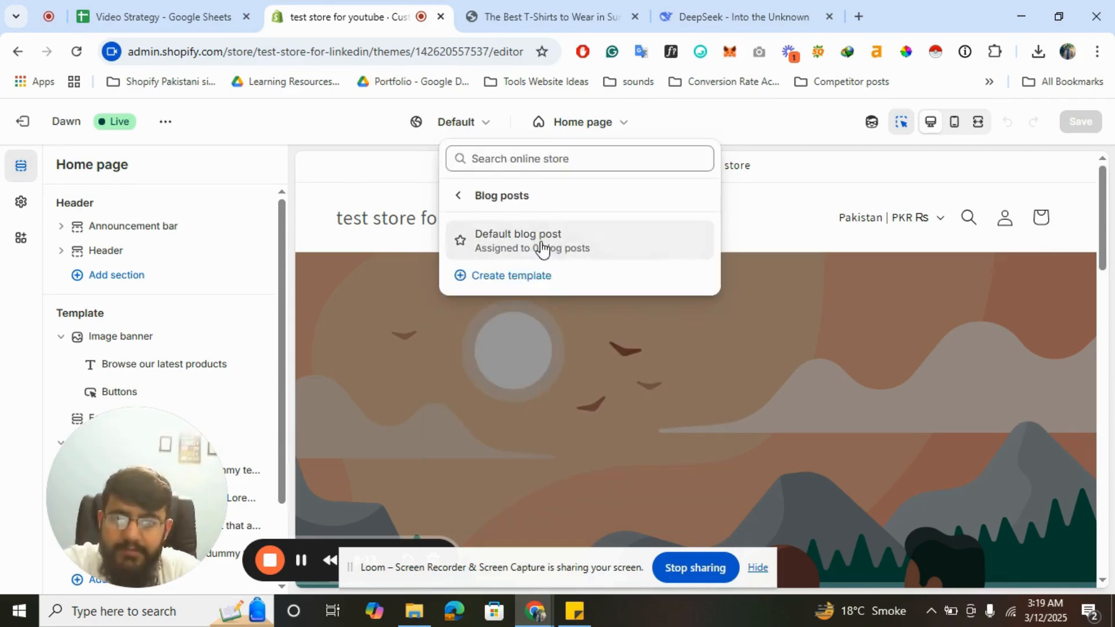
pyautogui.click(541, 247)
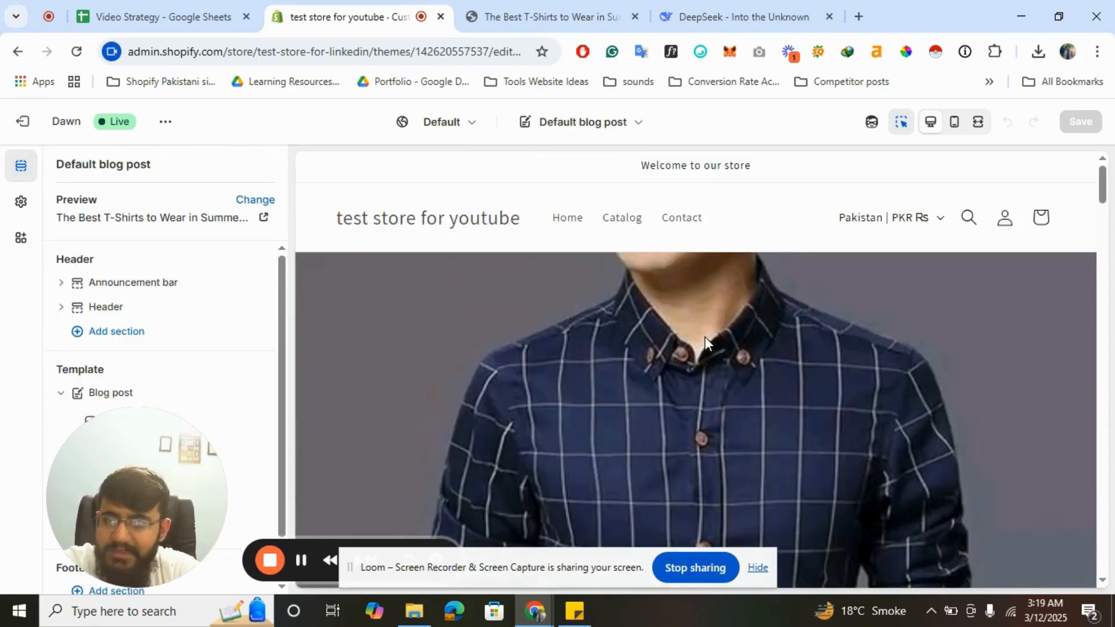
# Step: Try the Small height for the blog post's featured image, then set it to Medium and return to the section list
pyautogui.moveTo(142, 463); pyautogui.dragTo(500, 36)
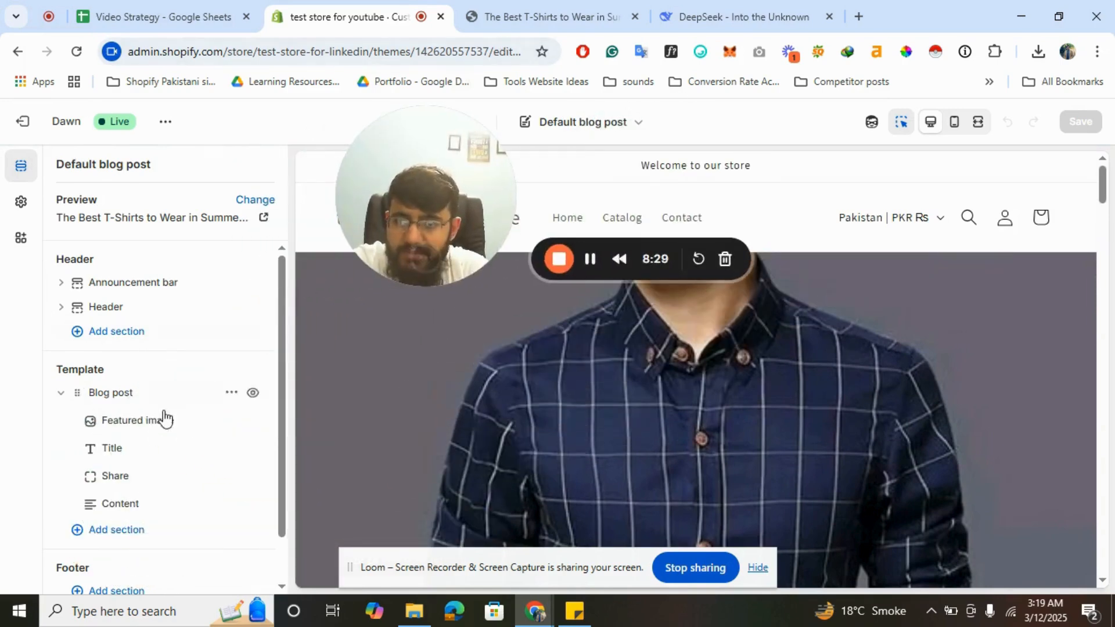
pyautogui.scroll(-2, 601, 367)
pyautogui.scroll(4, 601, 371)
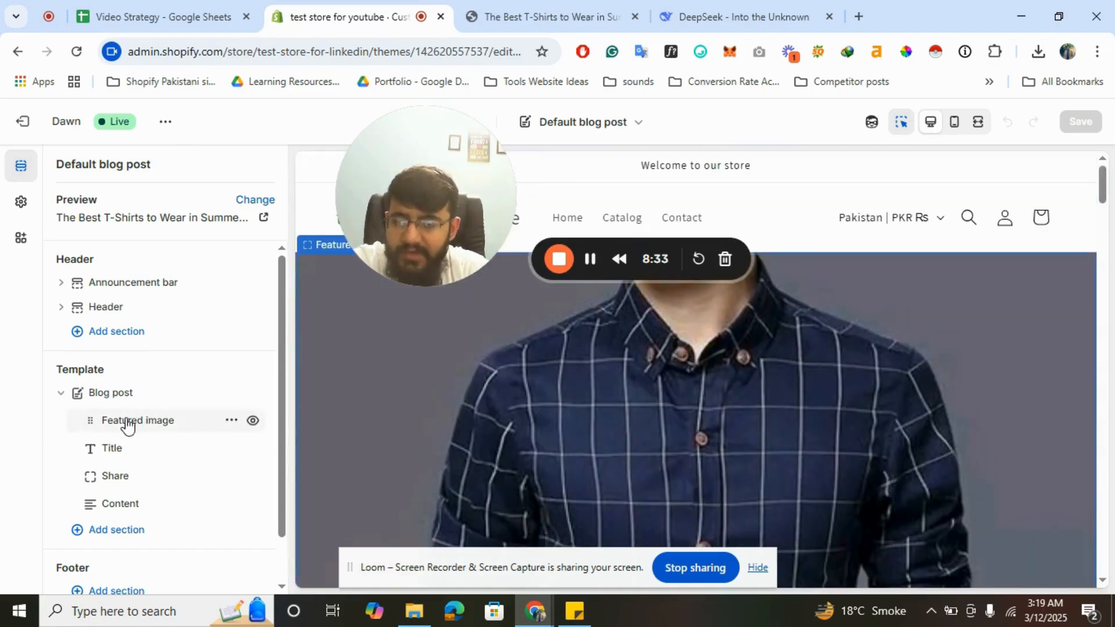
pyautogui.click(148, 423)
pyautogui.click(190, 212)
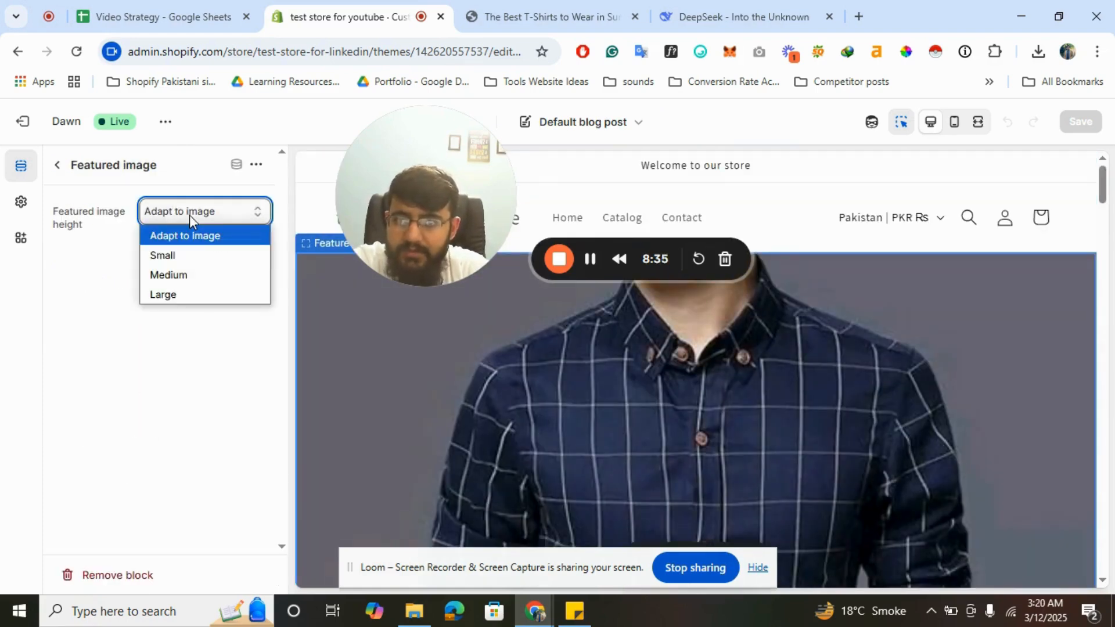
pyautogui.click(165, 252)
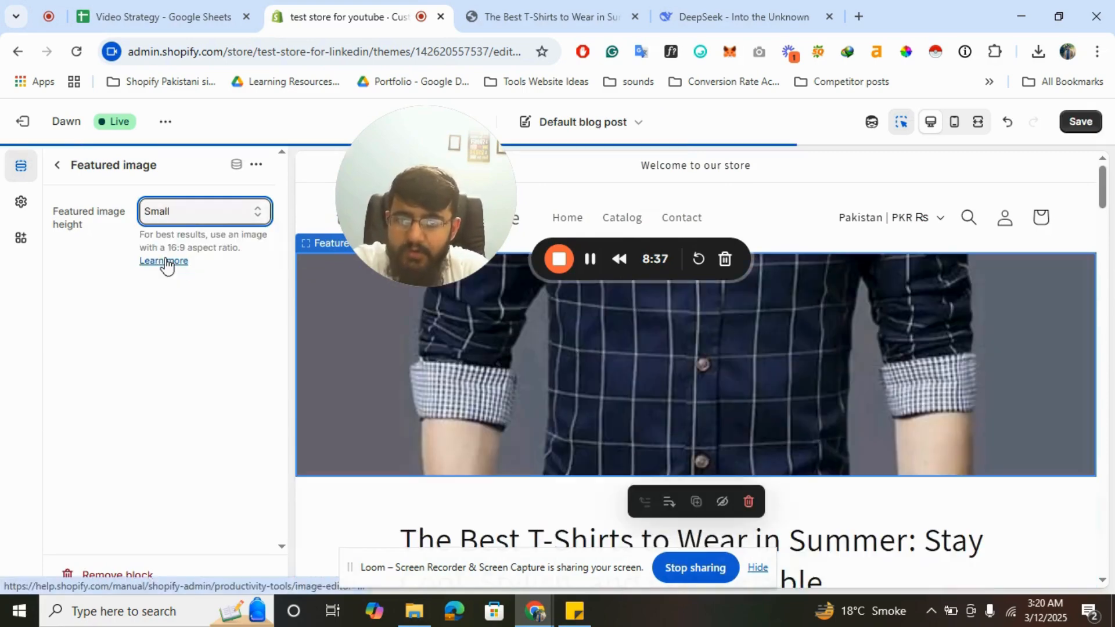
pyautogui.click(221, 212)
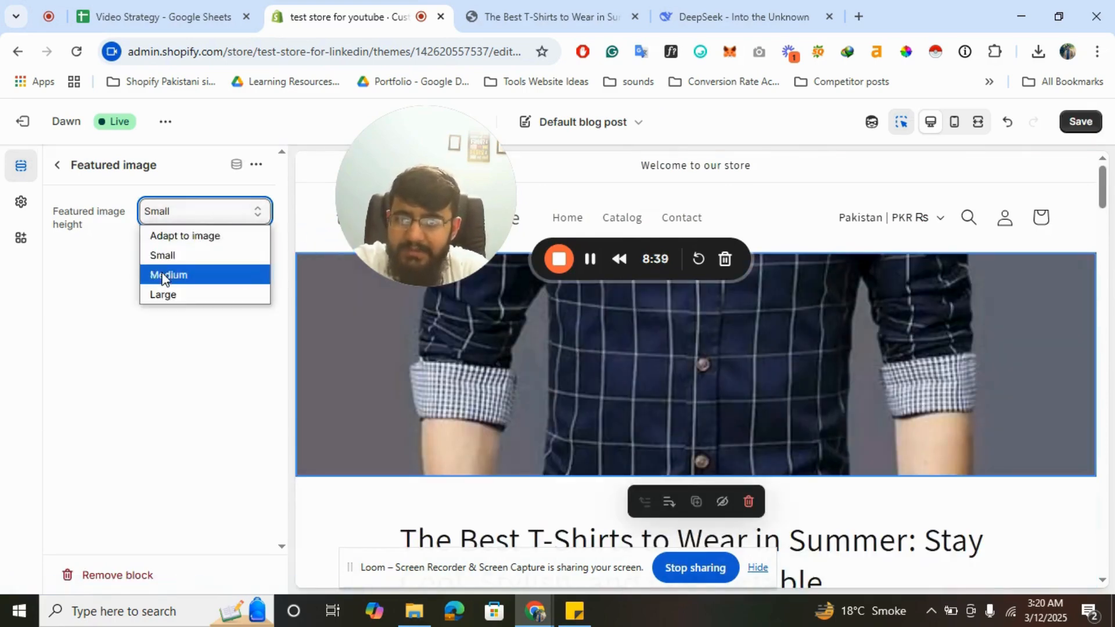
pyautogui.click(162, 274)
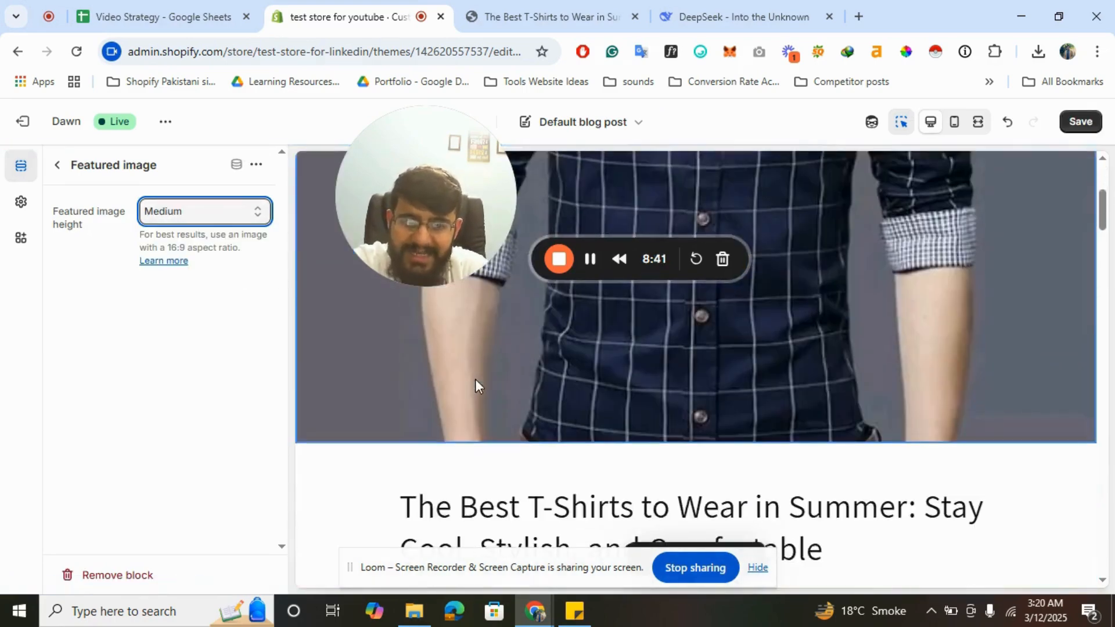
pyautogui.moveTo(430, 207); pyautogui.dragTo(996, 562)
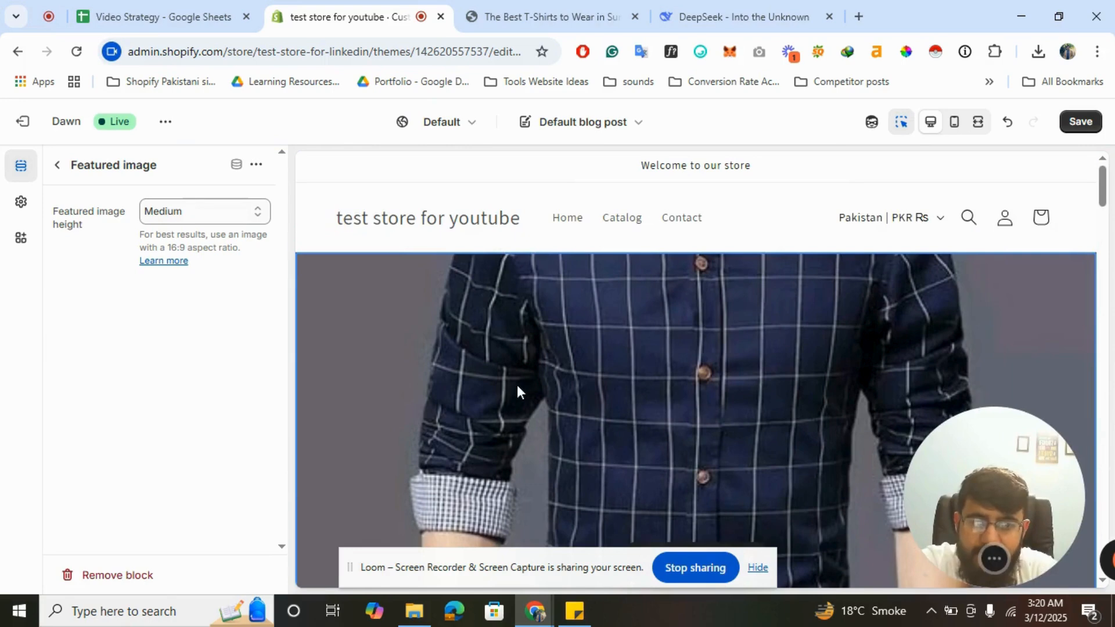
pyautogui.click(58, 167)
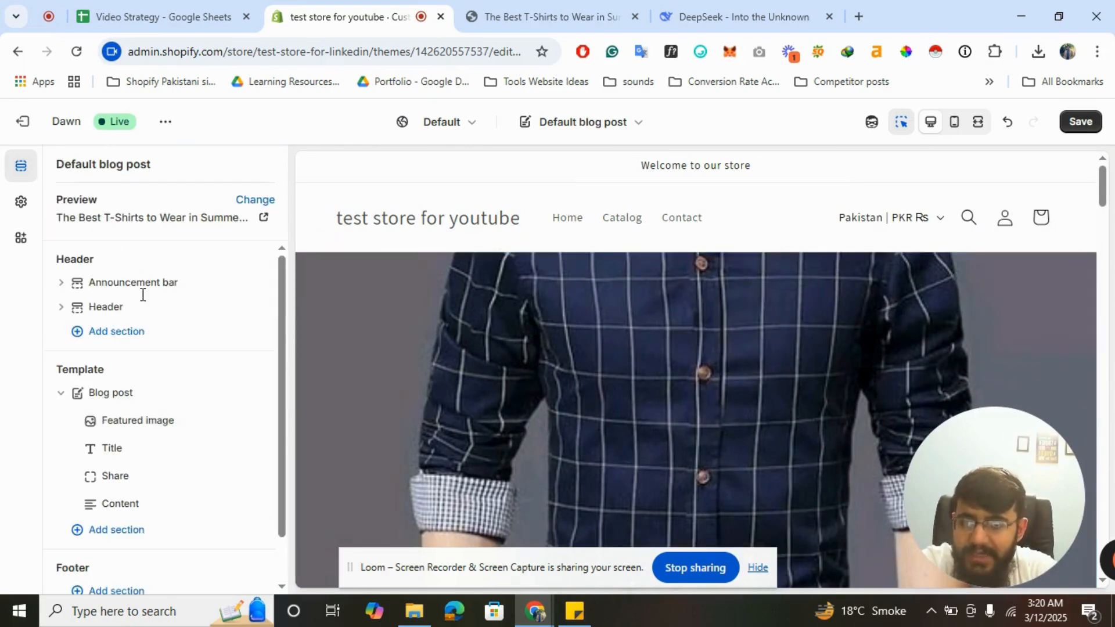
# Step: Turn on the author display in the blog post's Title block, then return to the section list
pyautogui.click(112, 449)
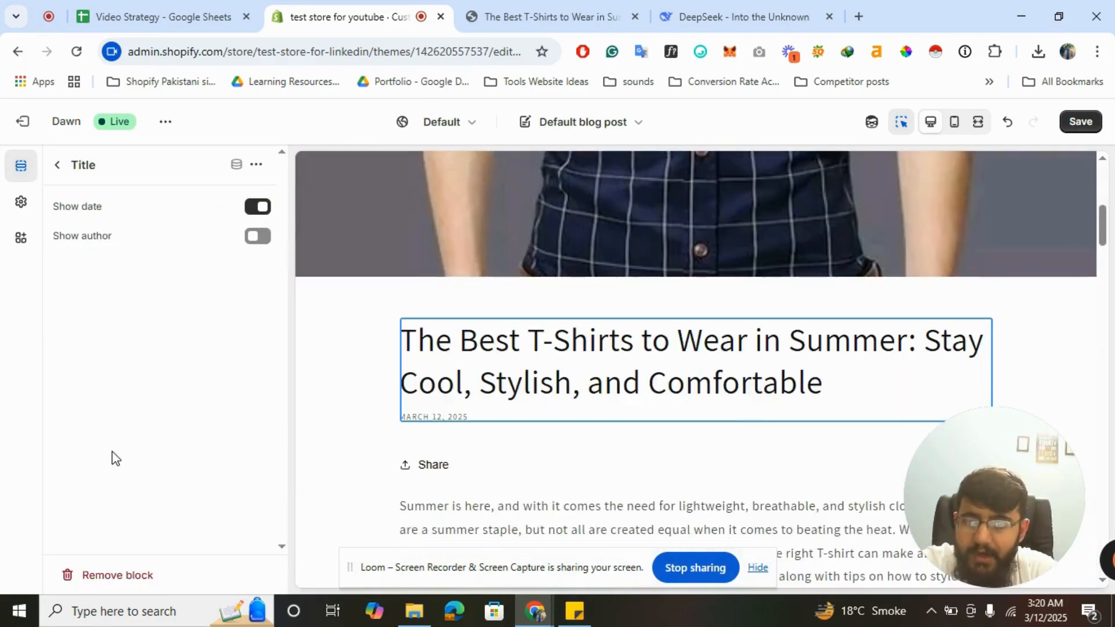
pyautogui.click(258, 237)
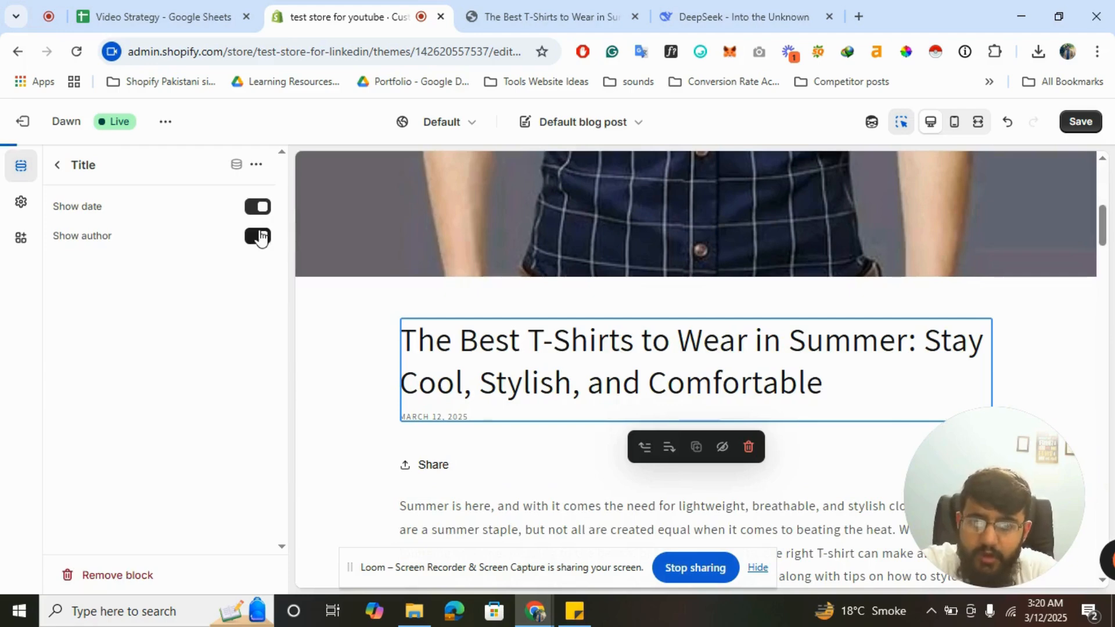
pyautogui.click(58, 166)
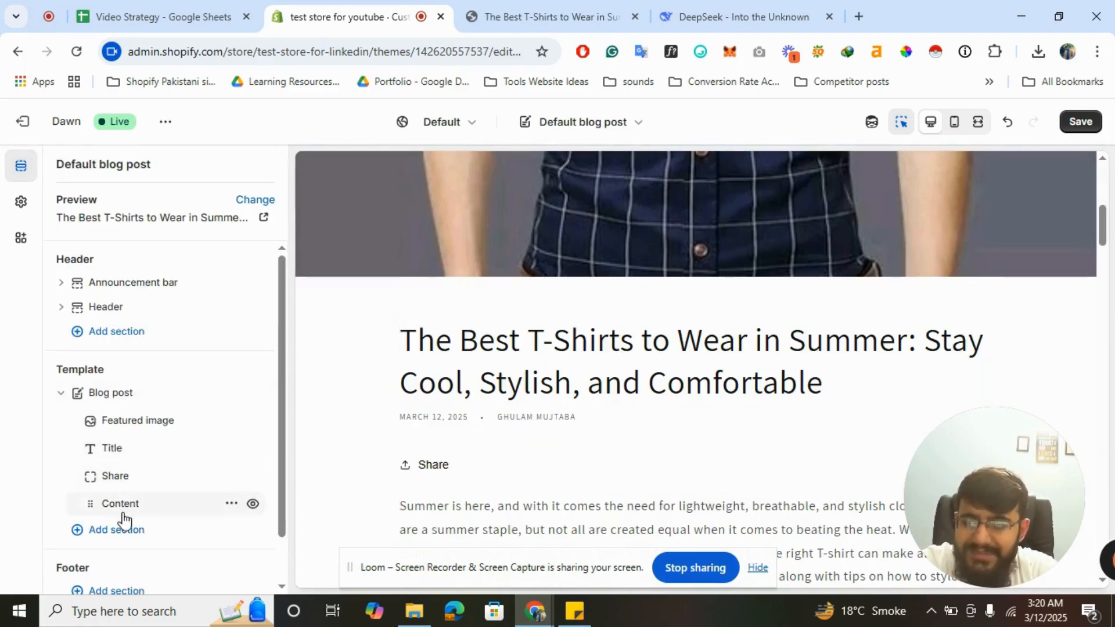
# Step: Check the settings of the blog post's Share and Content blocks
pyautogui.click(120, 480)
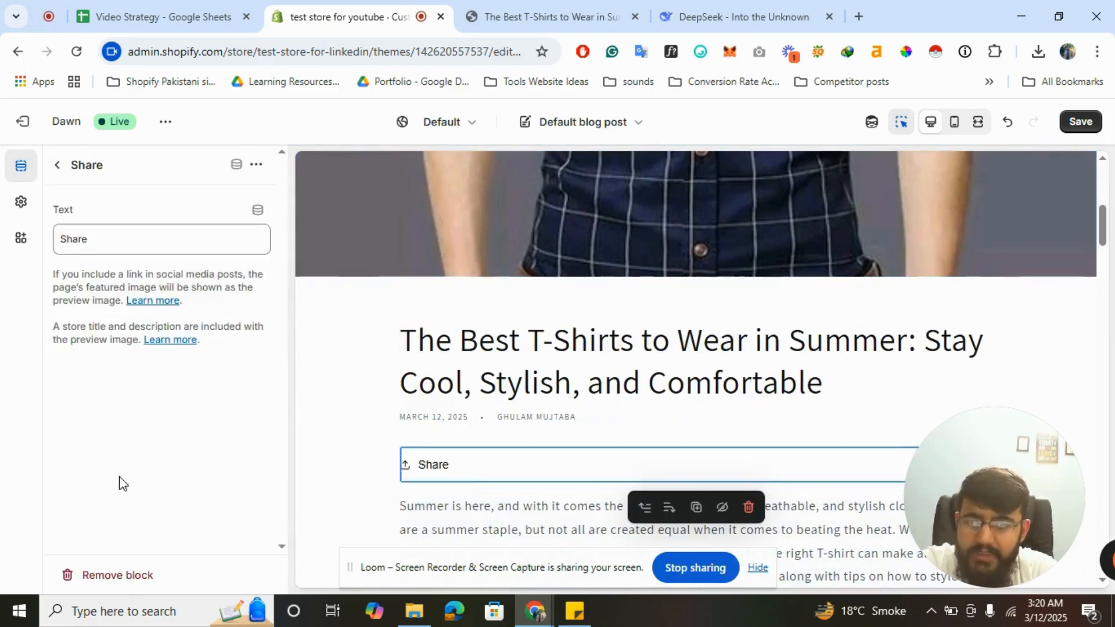
pyautogui.click(58, 166)
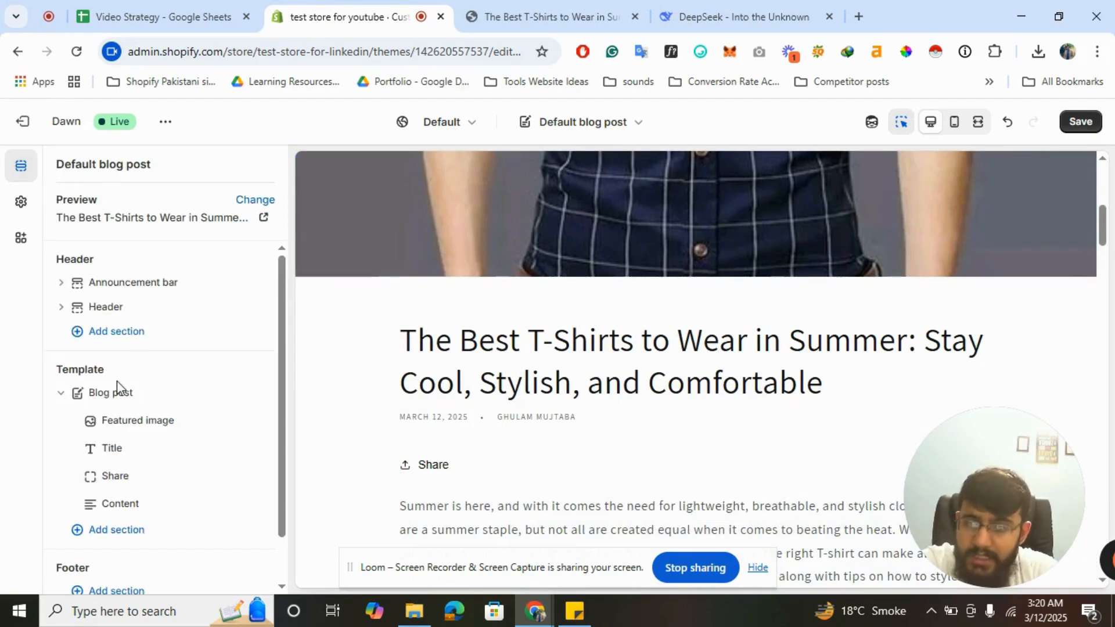
pyautogui.click(107, 465)
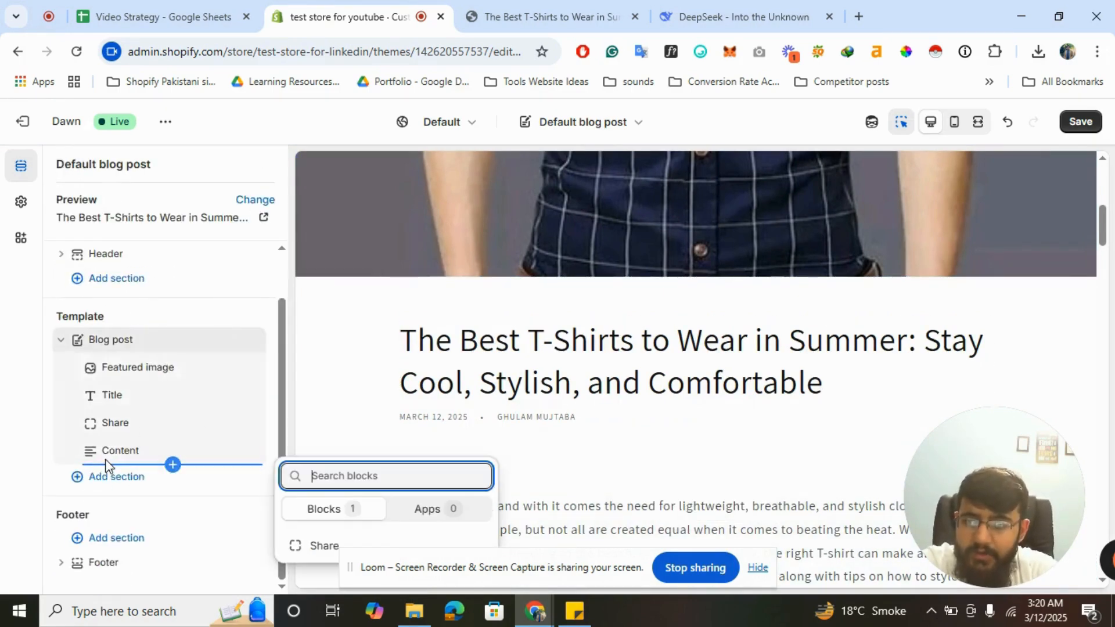
pyautogui.click(132, 451)
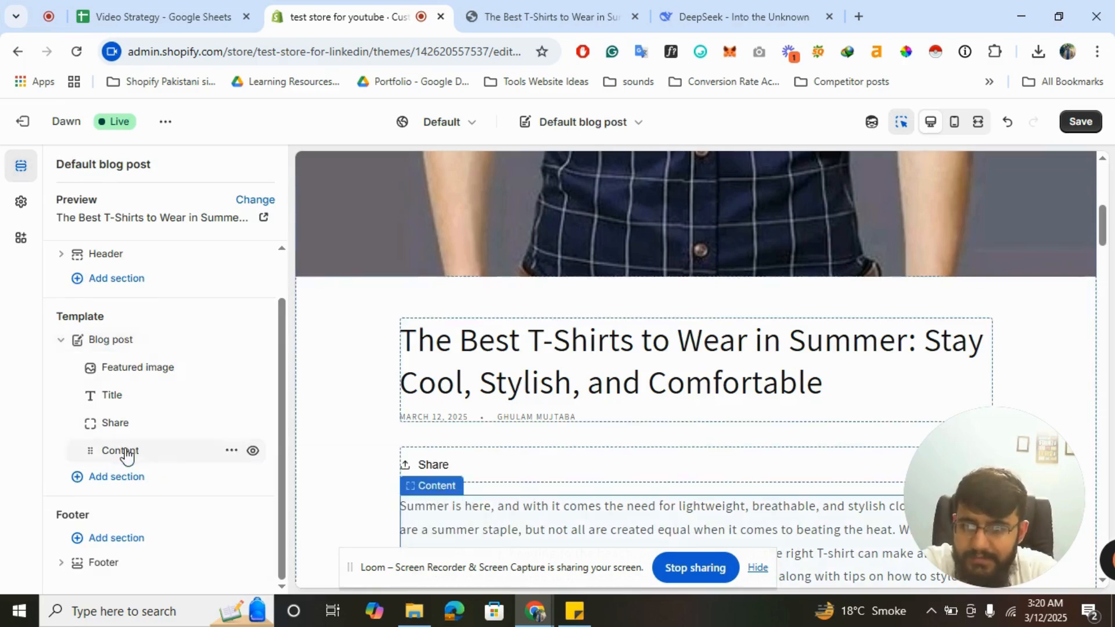
pyautogui.click(126, 452)
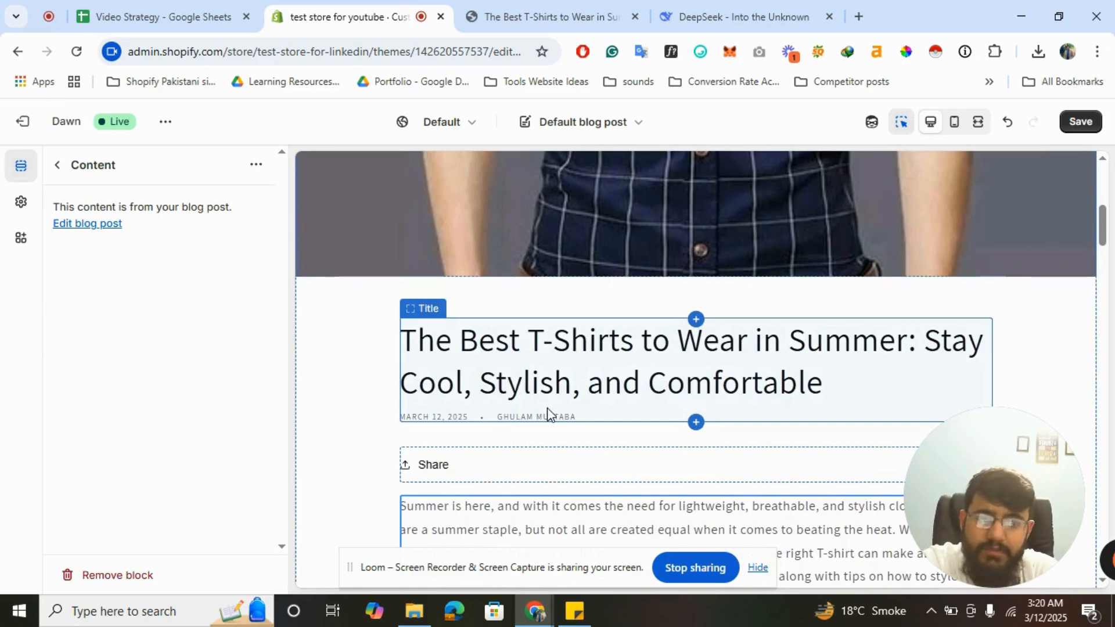
pyautogui.click(58, 166)
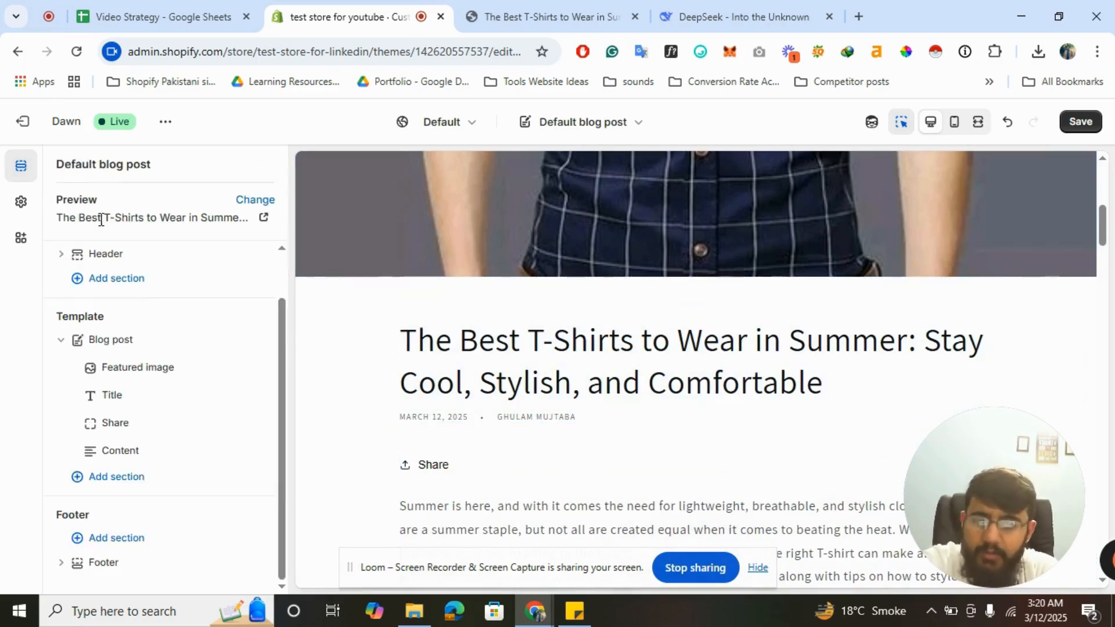
# Step: Add a Featured product section below the blog post and choose Test Product as its product
pyautogui.click(106, 489)
pyautogui.scroll(-1, 323, 451)
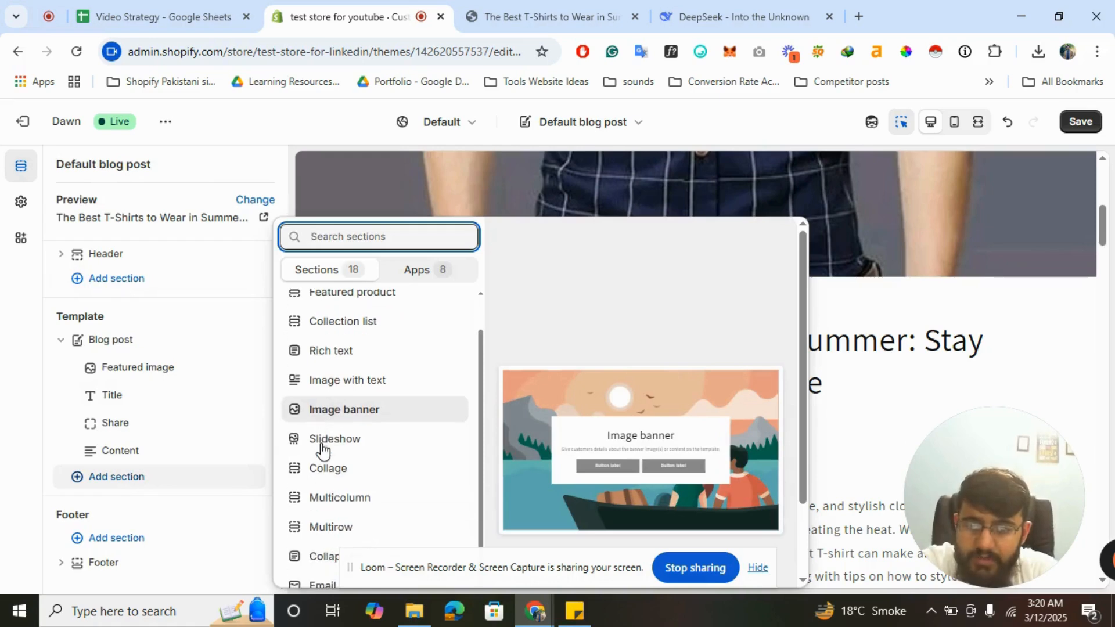
pyautogui.scroll(-3, 324, 452)
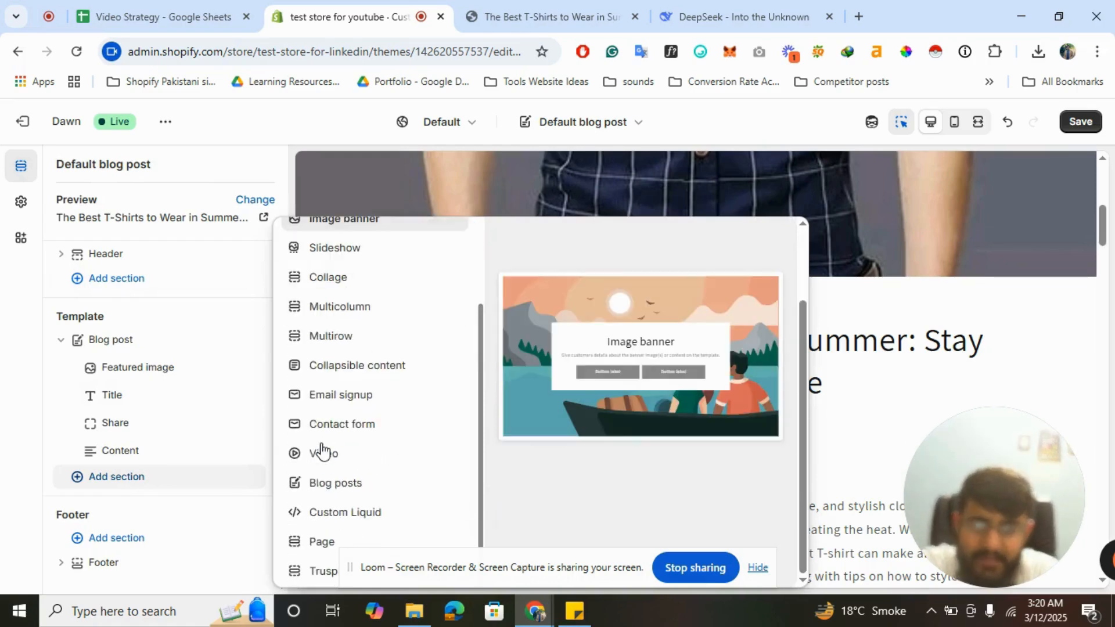
pyautogui.scroll(2, 324, 452)
pyautogui.scroll(1, 324, 451)
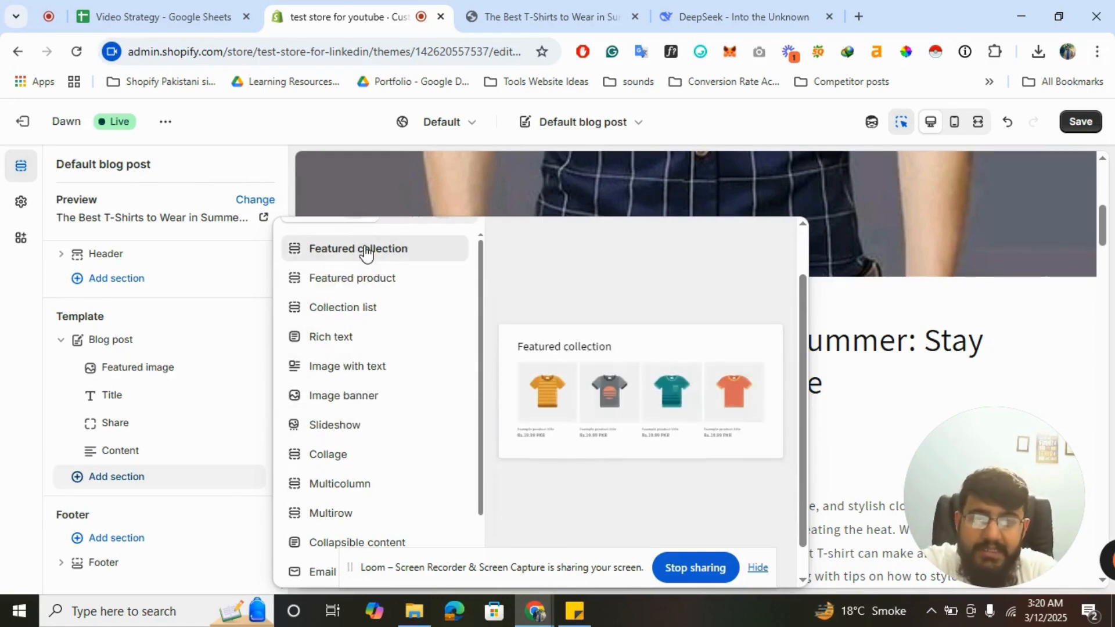
pyautogui.click(354, 284)
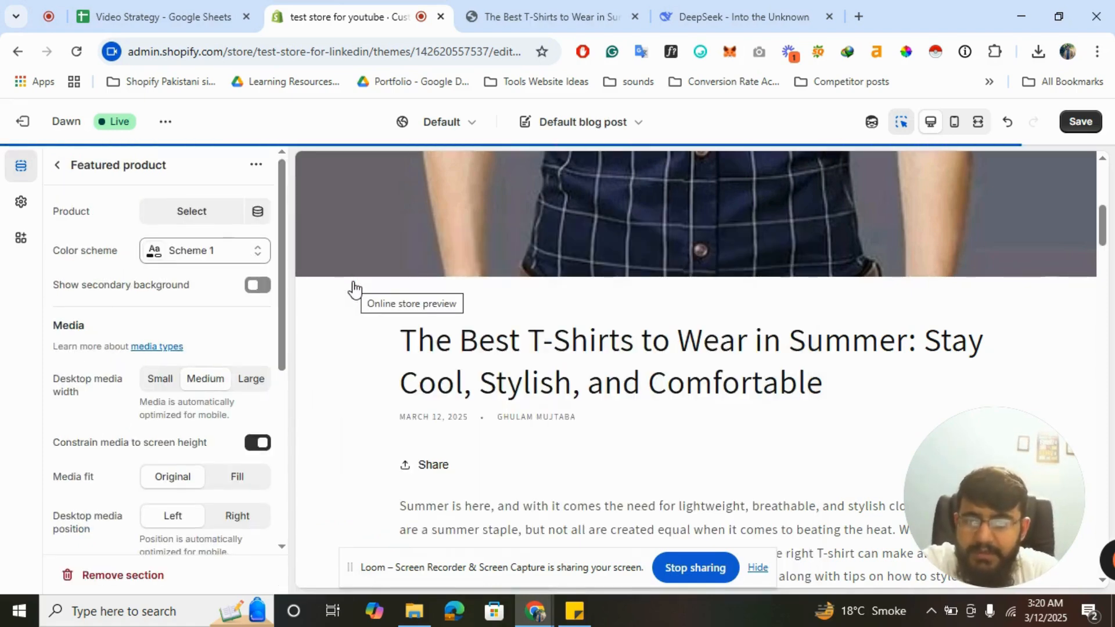
pyautogui.click(195, 210)
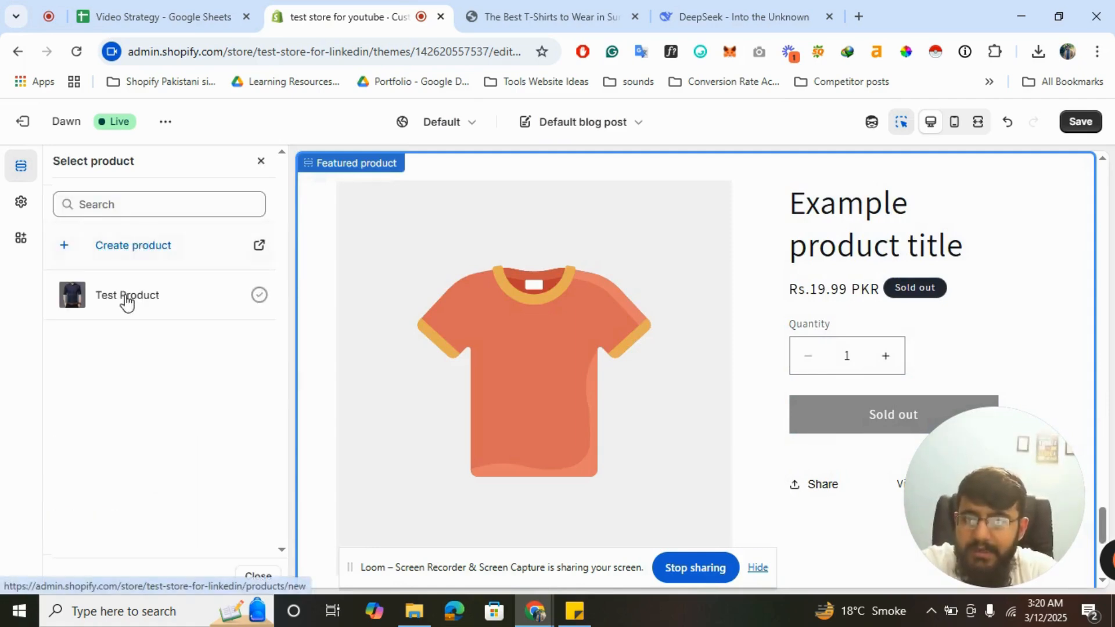
pyautogui.click(126, 302)
# Step: Leave the Featured product settings and review the blog post preview, including its featured image, title and opening T-shirt sections
pyautogui.scroll(15, 602, 384)
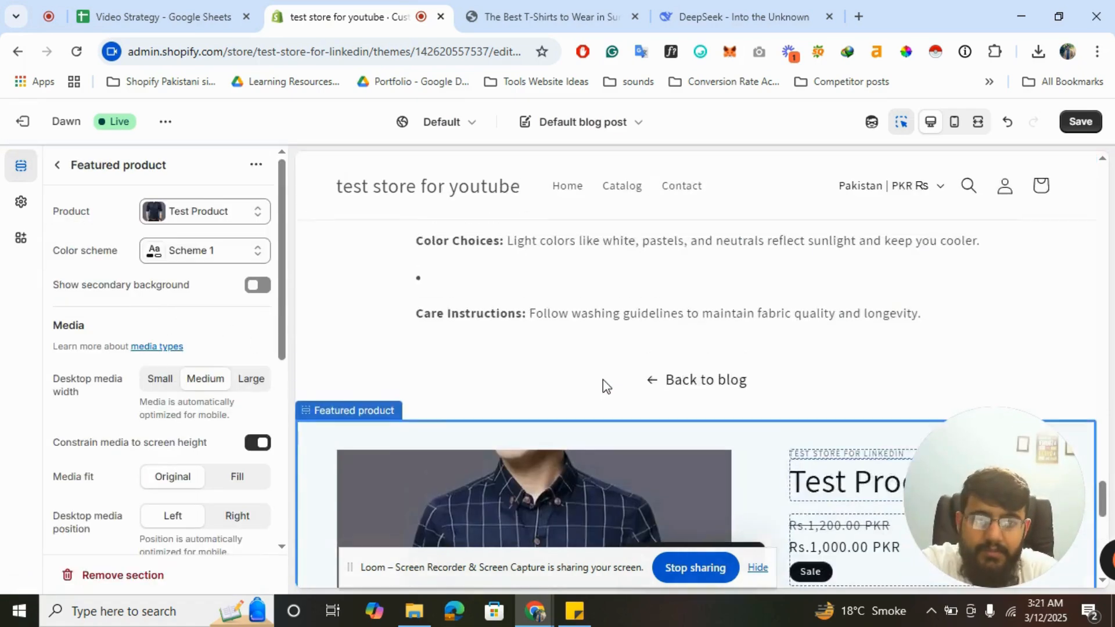
pyautogui.scroll(10, 604, 386)
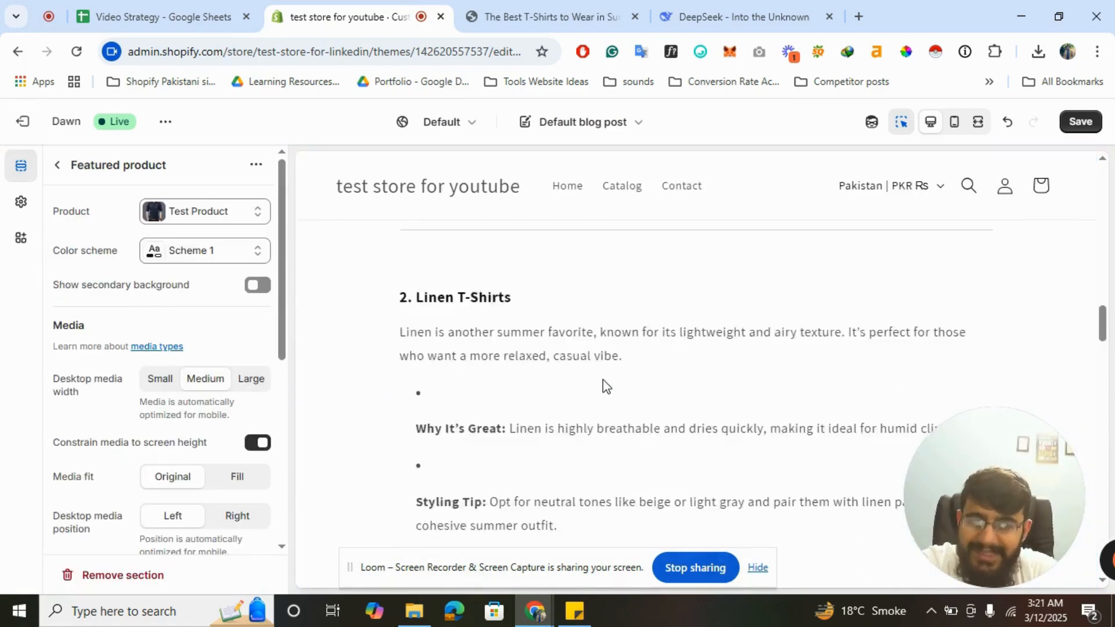
pyautogui.click(57, 166)
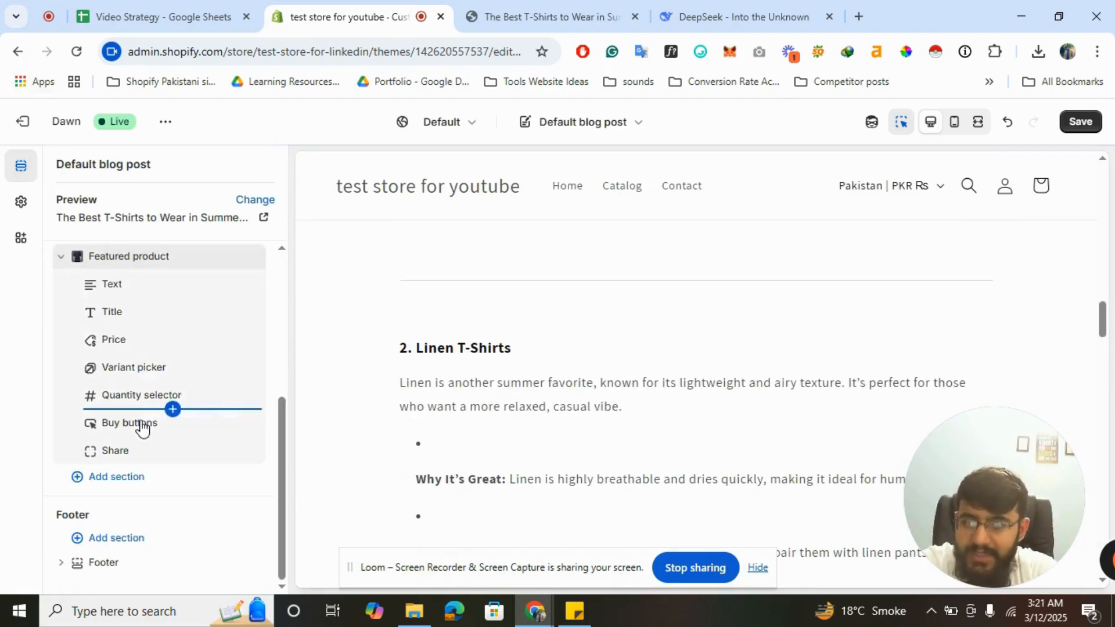
pyautogui.scroll(10, 698, 430)
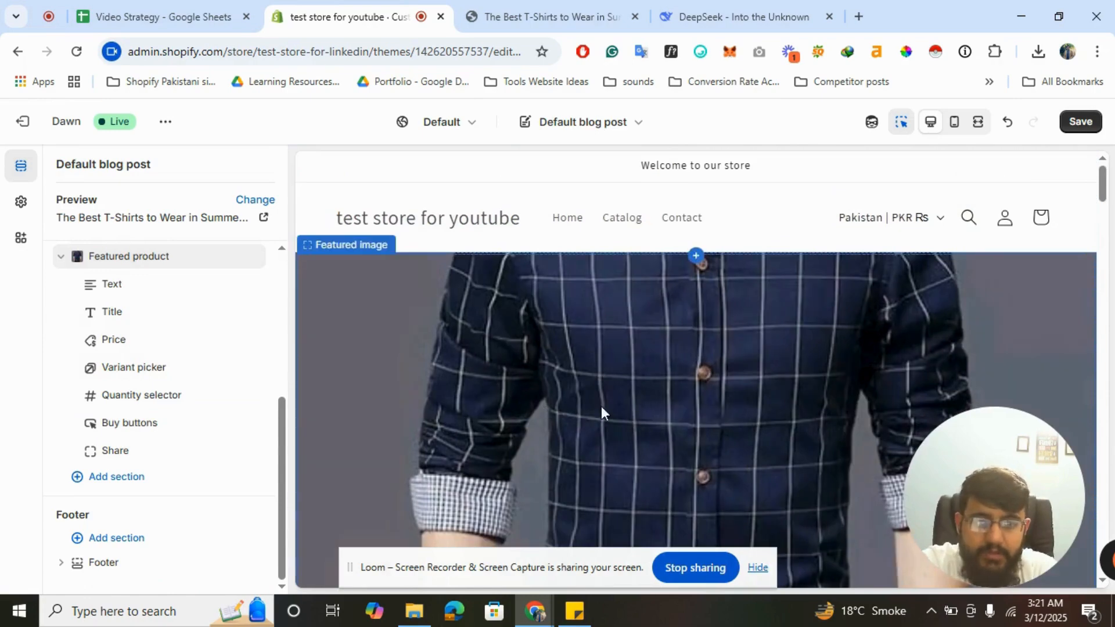
pyautogui.scroll(-8, 601, 407)
pyautogui.scroll(6, 601, 407)
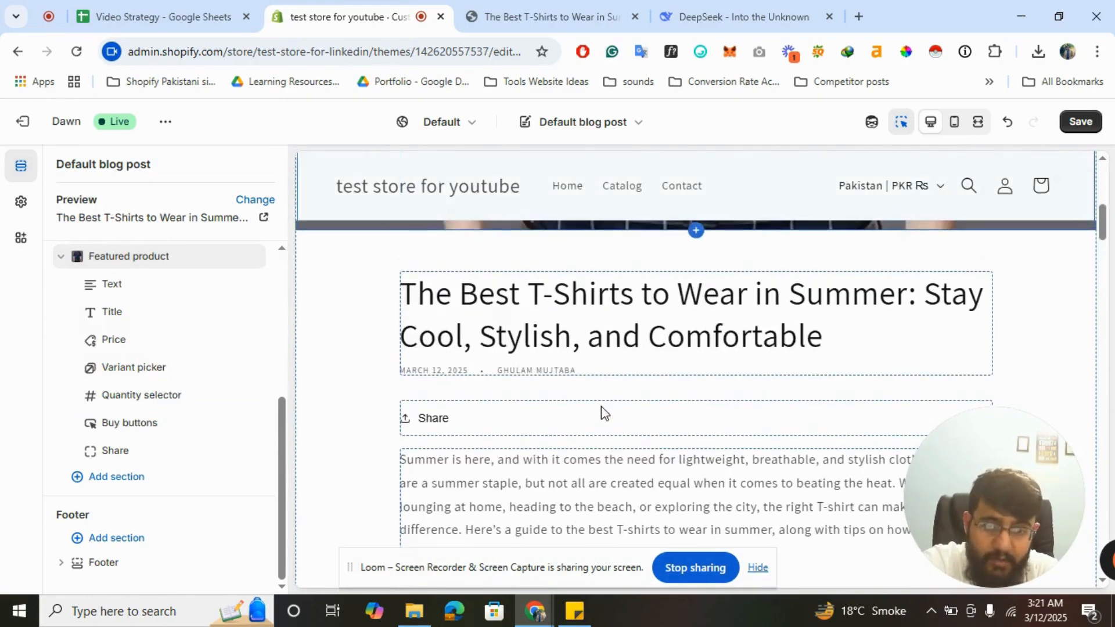
pyautogui.scroll(-4, 601, 407)
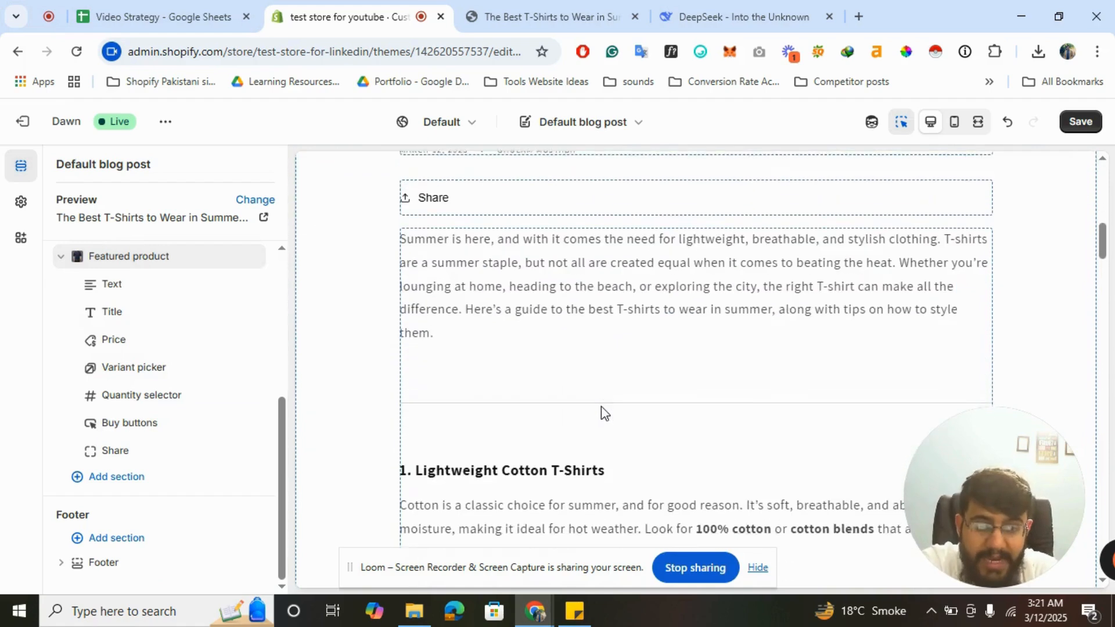
pyautogui.scroll(-1, 602, 406)
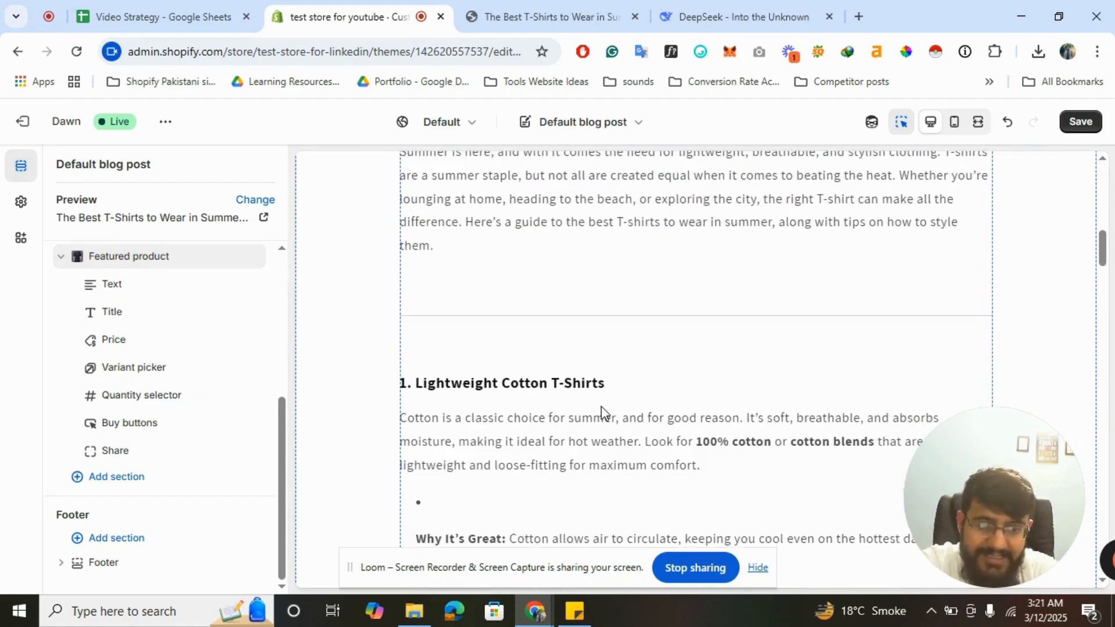
pyautogui.scroll(-1, 601, 406)
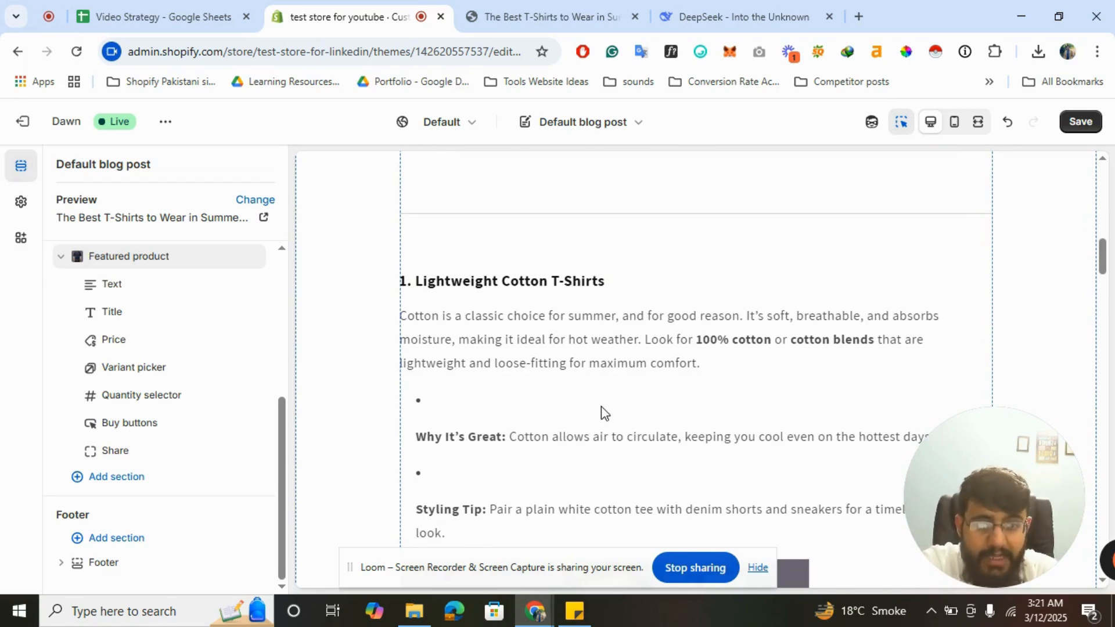
# Step: Review the rest of the blog post preview, from the Lightweight Cotton section to Sleeveless Tanks and Muscle Tees
pyautogui.scroll(-10, 601, 406)
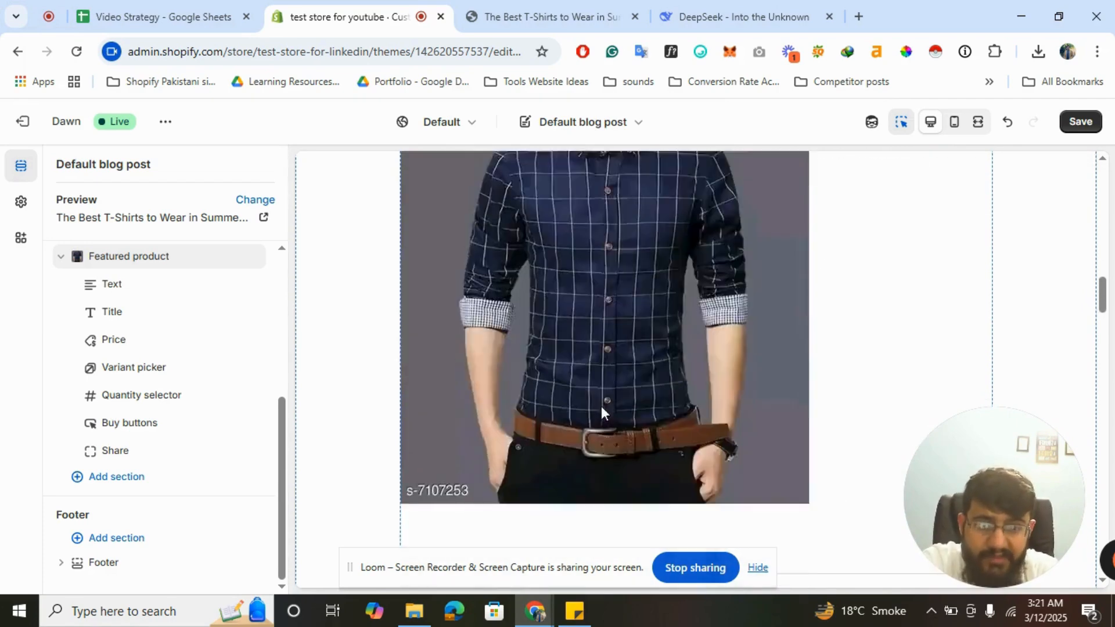
pyautogui.scroll(-8, 602, 408)
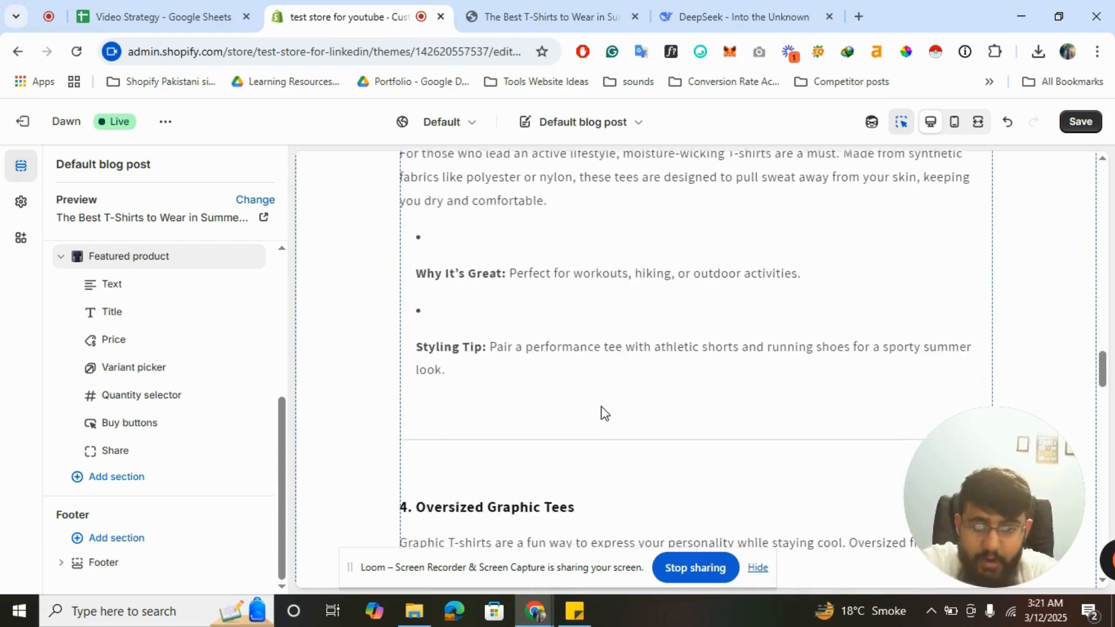
pyautogui.scroll(1, 602, 408)
pyautogui.scroll(-2, 601, 413)
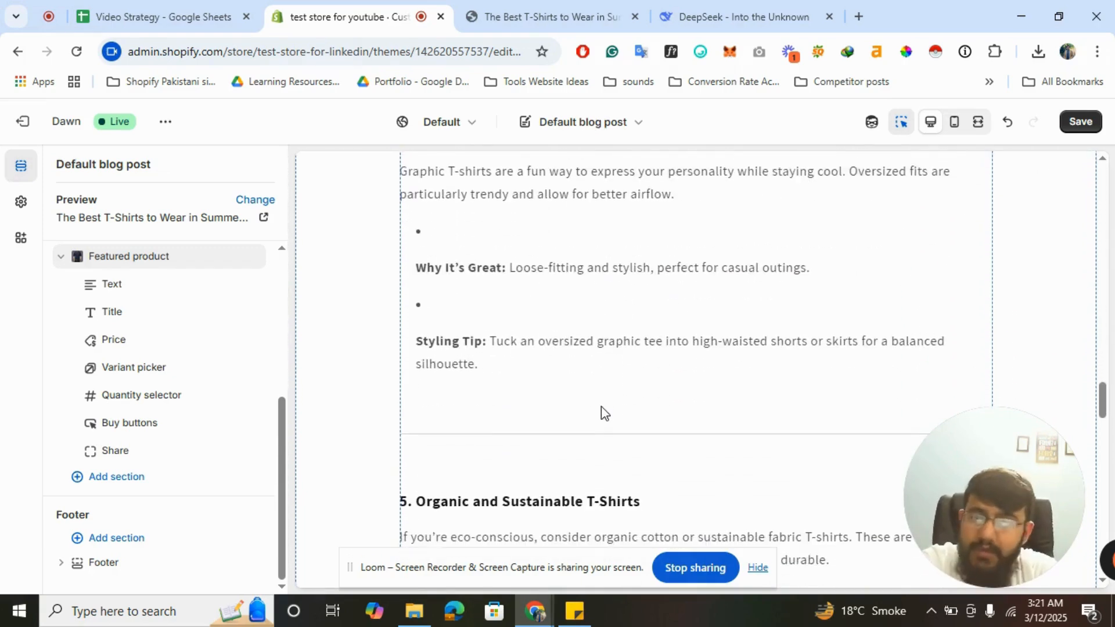
pyautogui.scroll(-2, 602, 407)
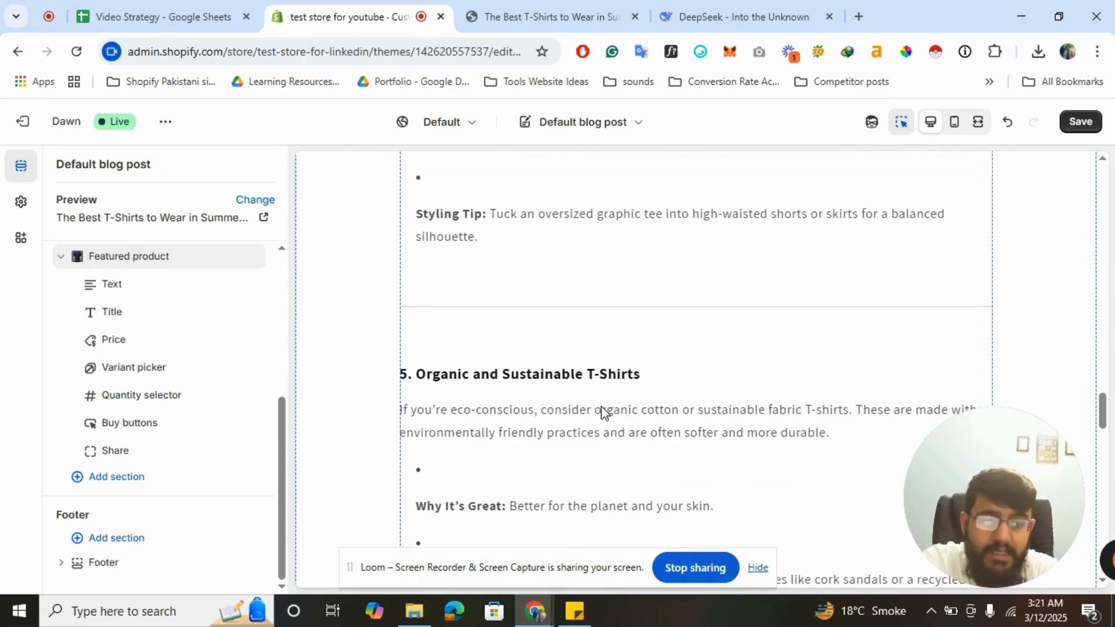
pyautogui.scroll(-5, 601, 406)
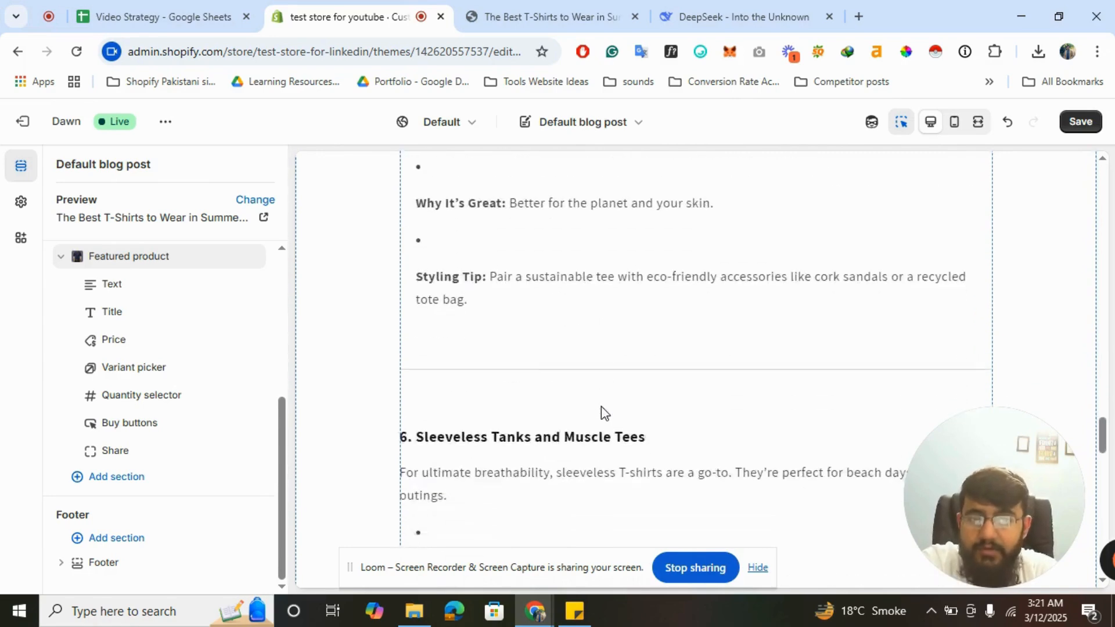
pyautogui.scroll(13, 615, 281)
# Step: Switch the theme editor to the default blog template for the How to blog and open its Blog posts section settings
pyautogui.click(575, 121)
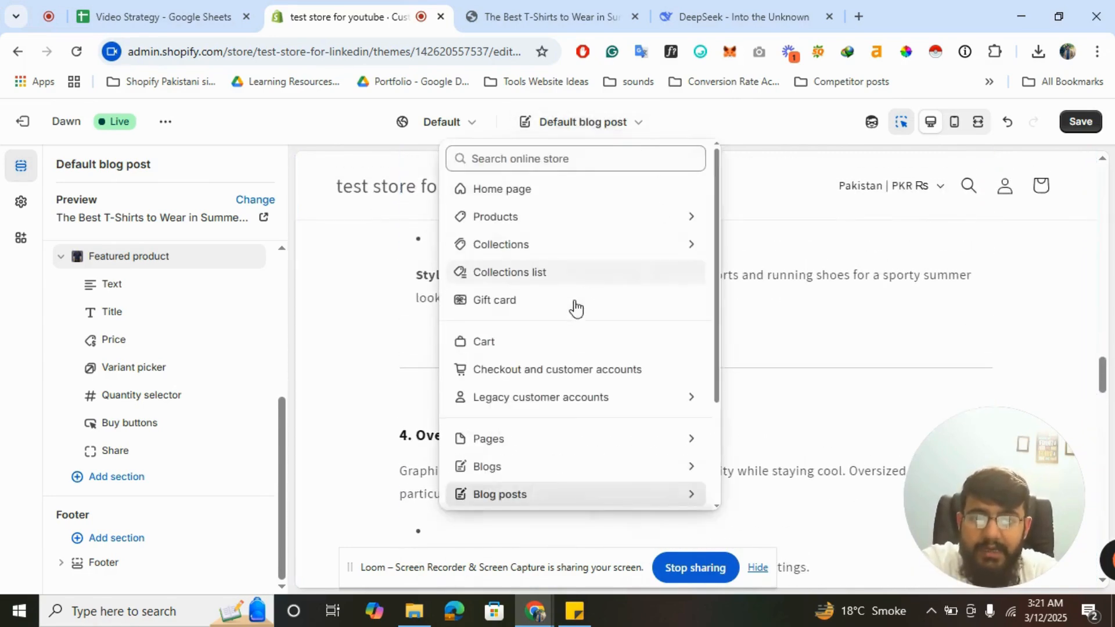
pyautogui.scroll(-3, 562, 370)
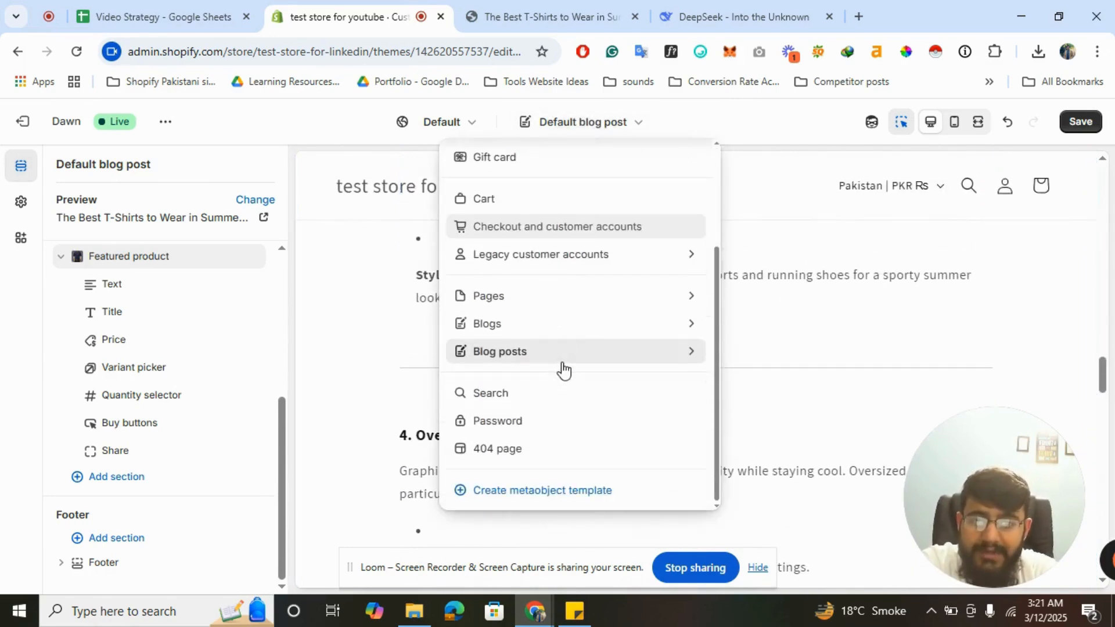
pyautogui.click(480, 326)
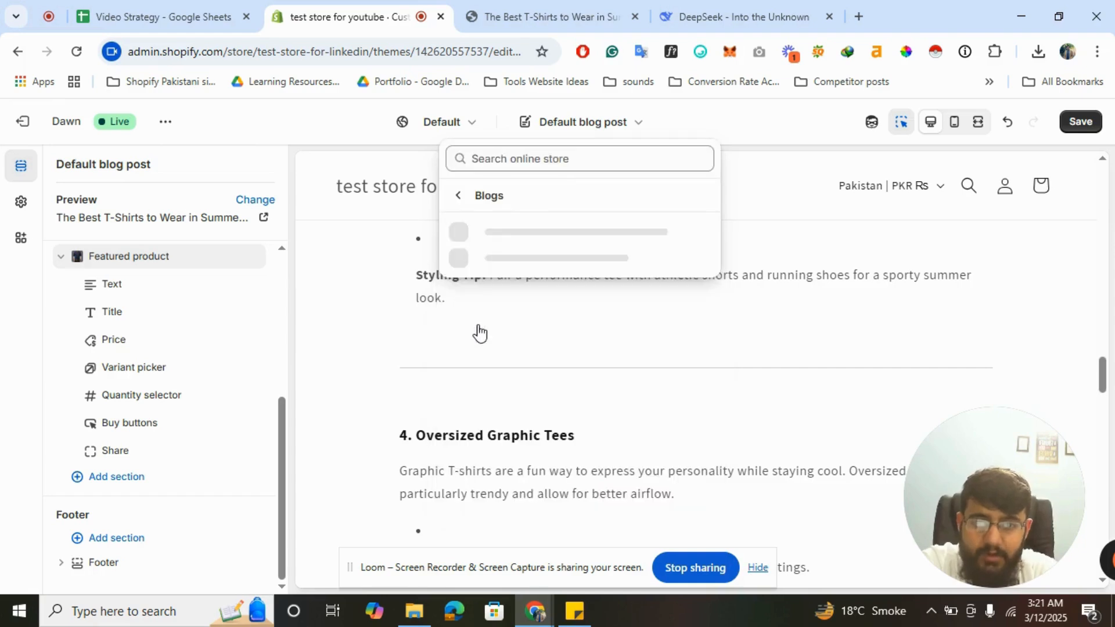
pyautogui.click(522, 241)
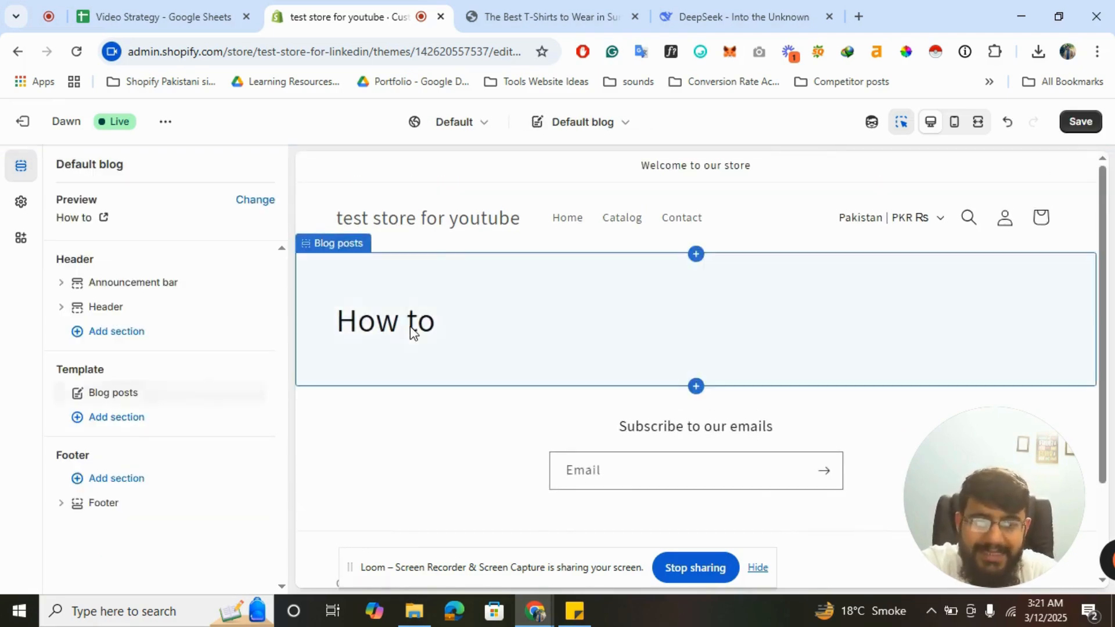
pyautogui.click(115, 395)
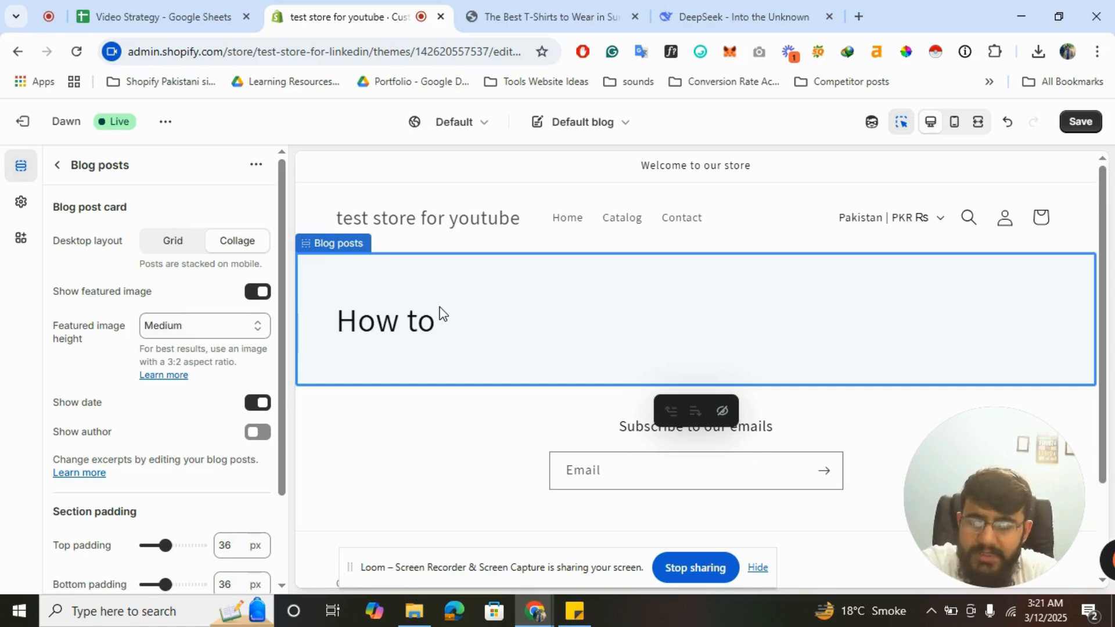
# Step: Save the theme template changes and exit the theme editor
pyautogui.click(1078, 129)
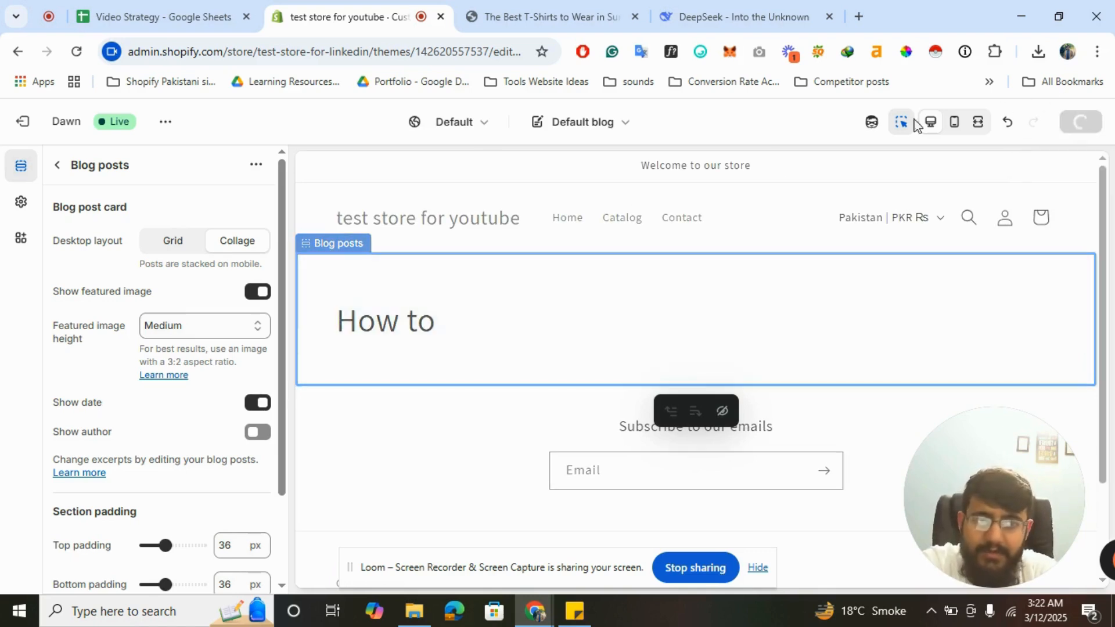
pyautogui.click(33, 128)
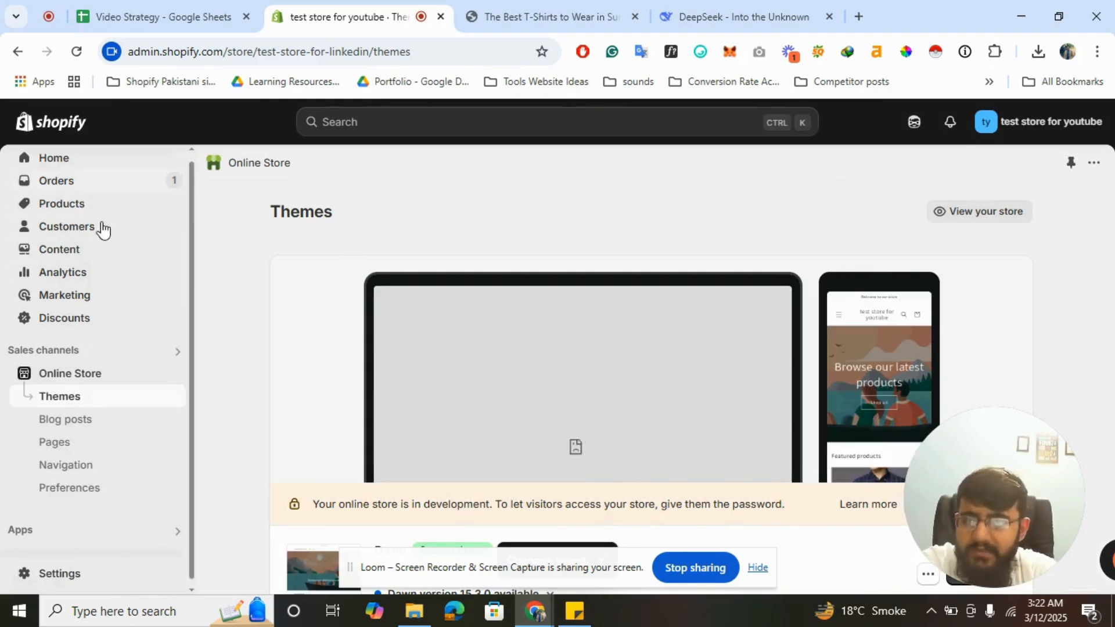
# Step: Open the summer T-shirts blog post from the store's content, move it to the How to blog and save it
pyautogui.click(63, 254)
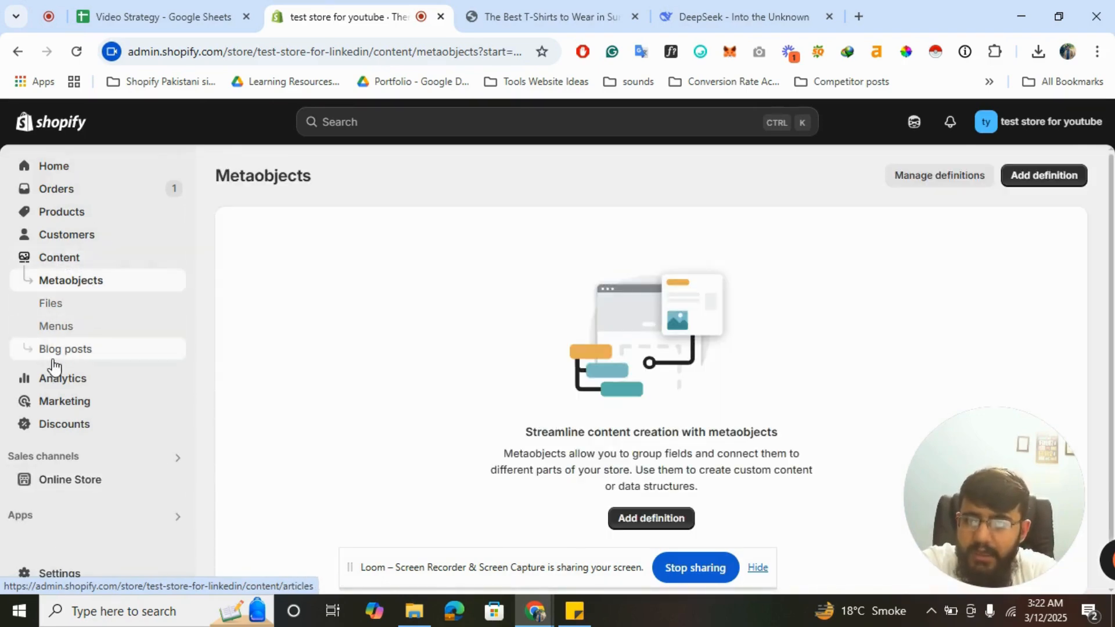
pyautogui.click(52, 355)
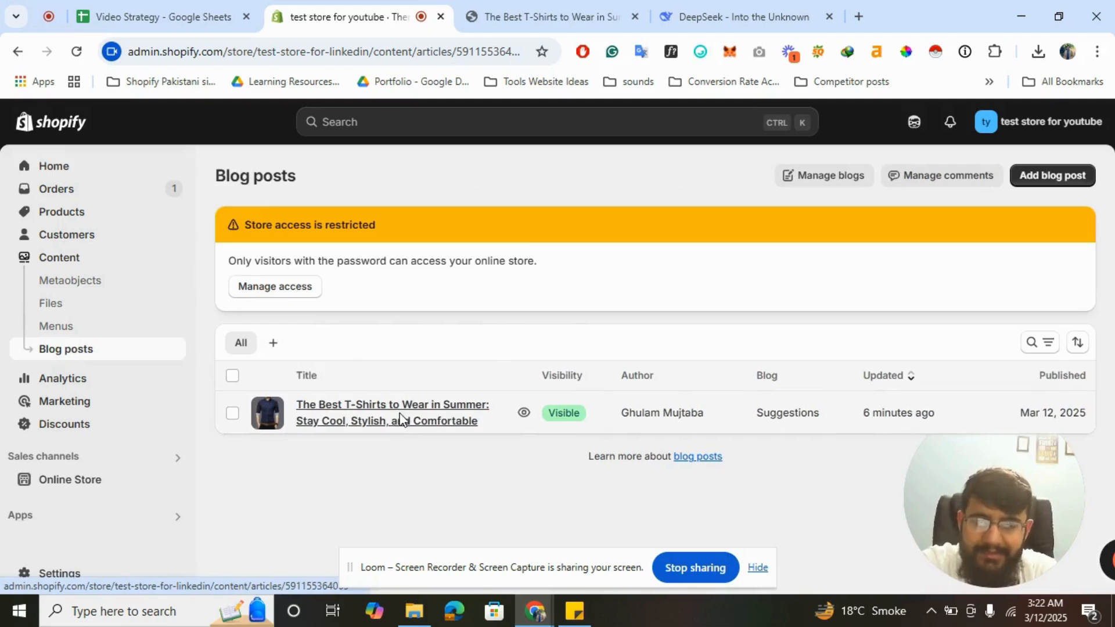
pyautogui.scroll(-4, 846, 354)
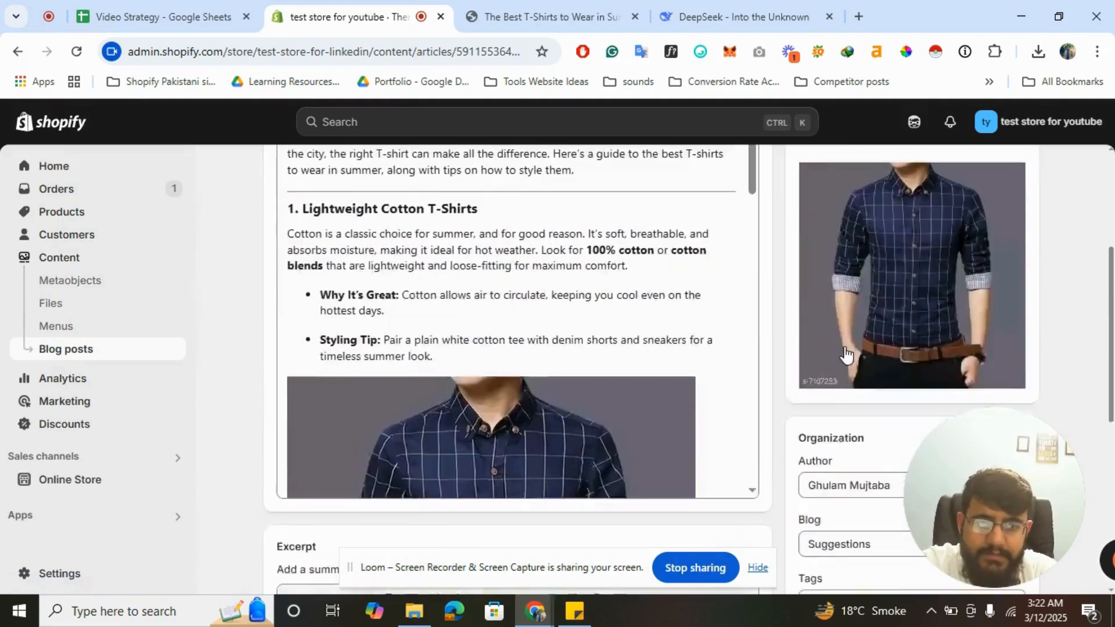
pyautogui.scroll(-4, 845, 354)
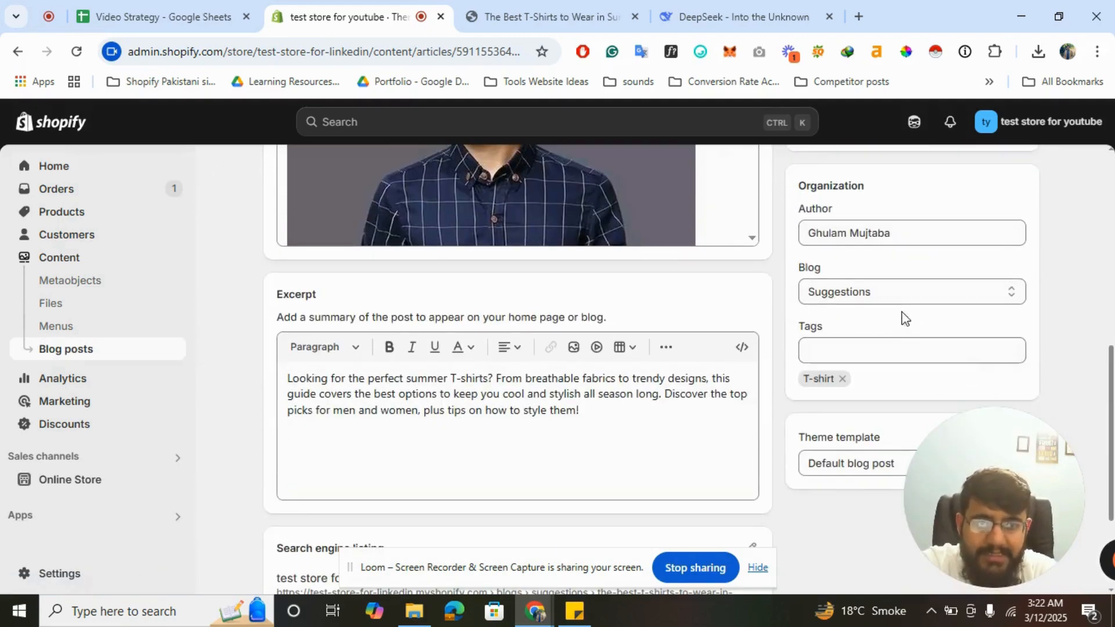
pyautogui.click(938, 293)
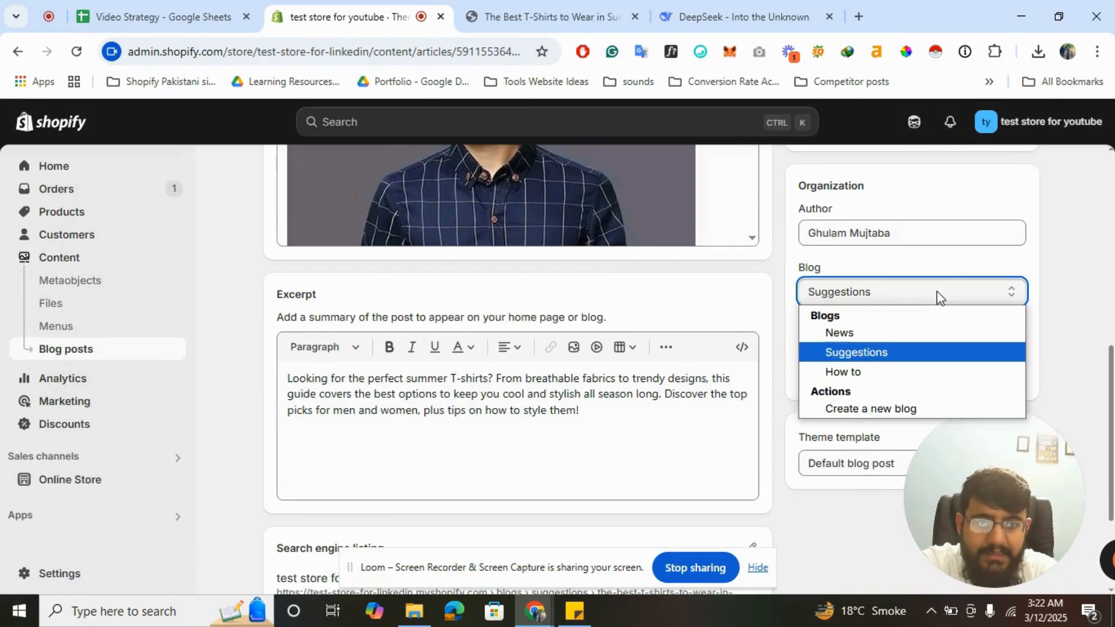
pyautogui.click(854, 371)
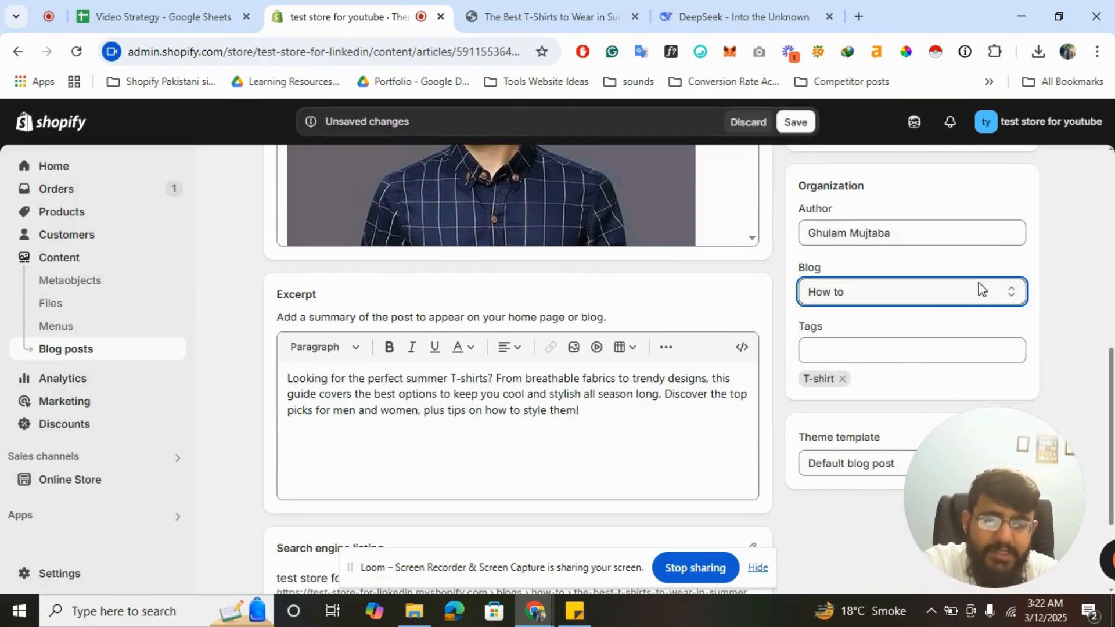
pyautogui.scroll(8, 981, 287)
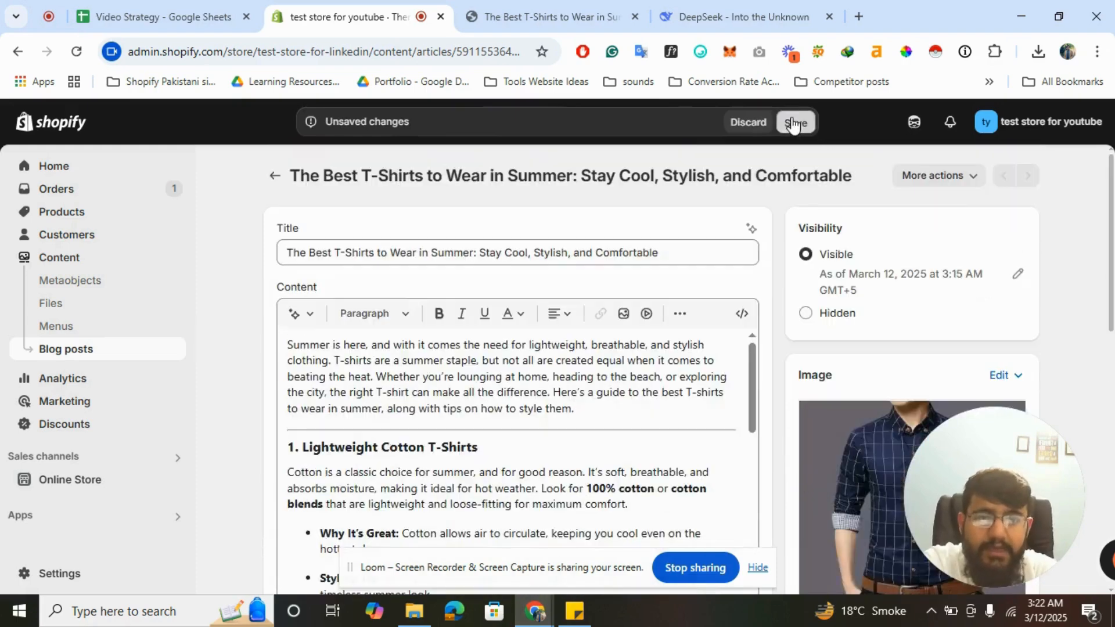
pyautogui.click(793, 123)
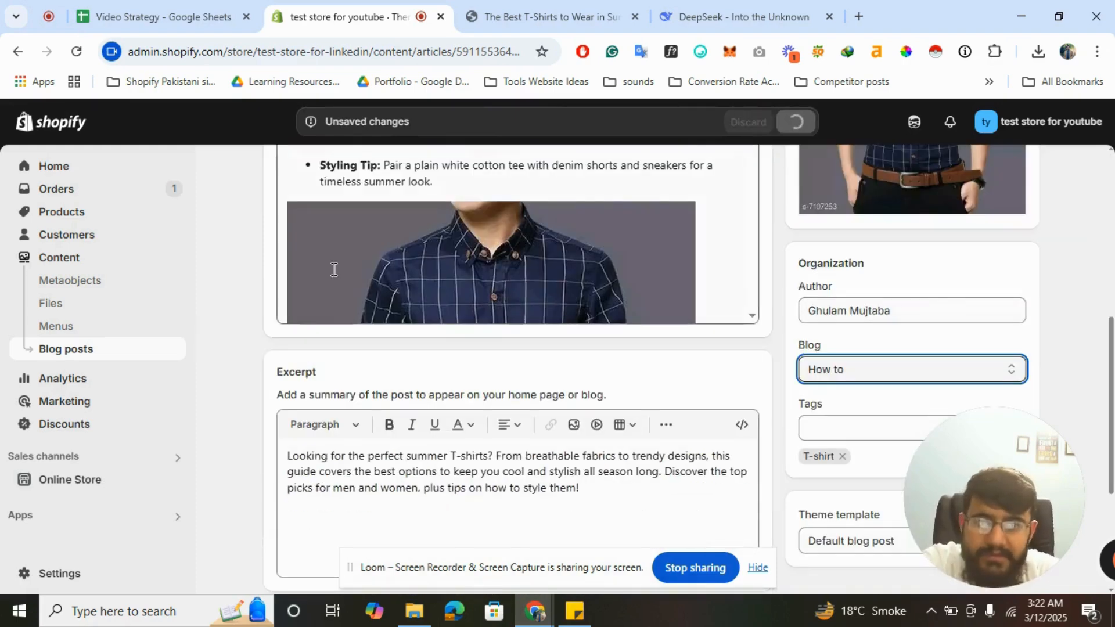
# Step: Return to the blog posts list, check the bulk actions available for the summer T-shirts post, and deselect it
pyautogui.click(88, 353)
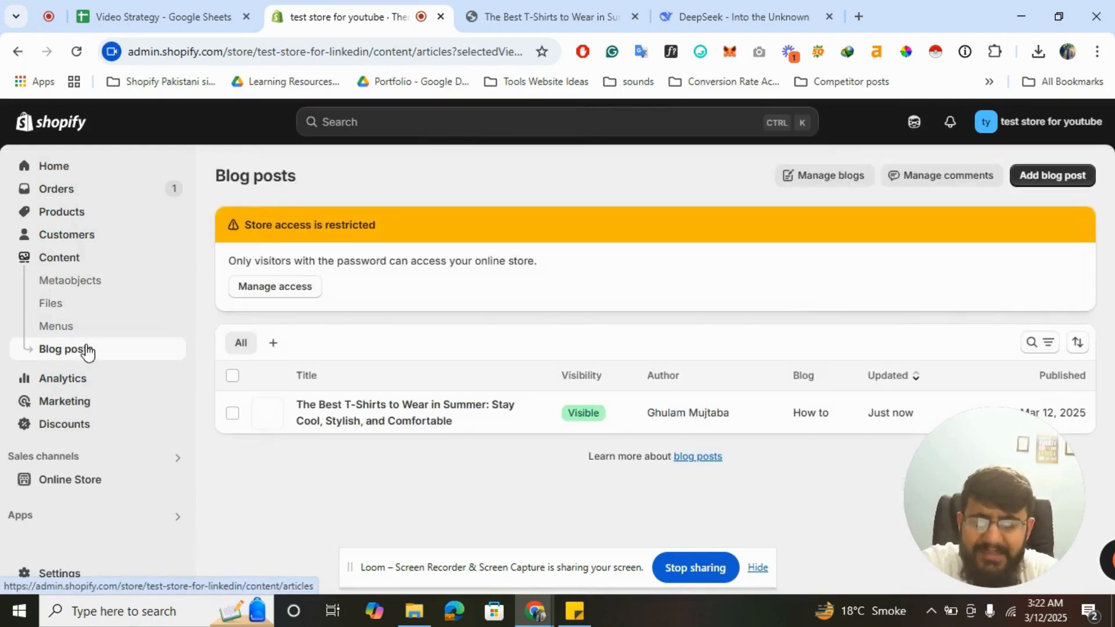
pyautogui.click(229, 415)
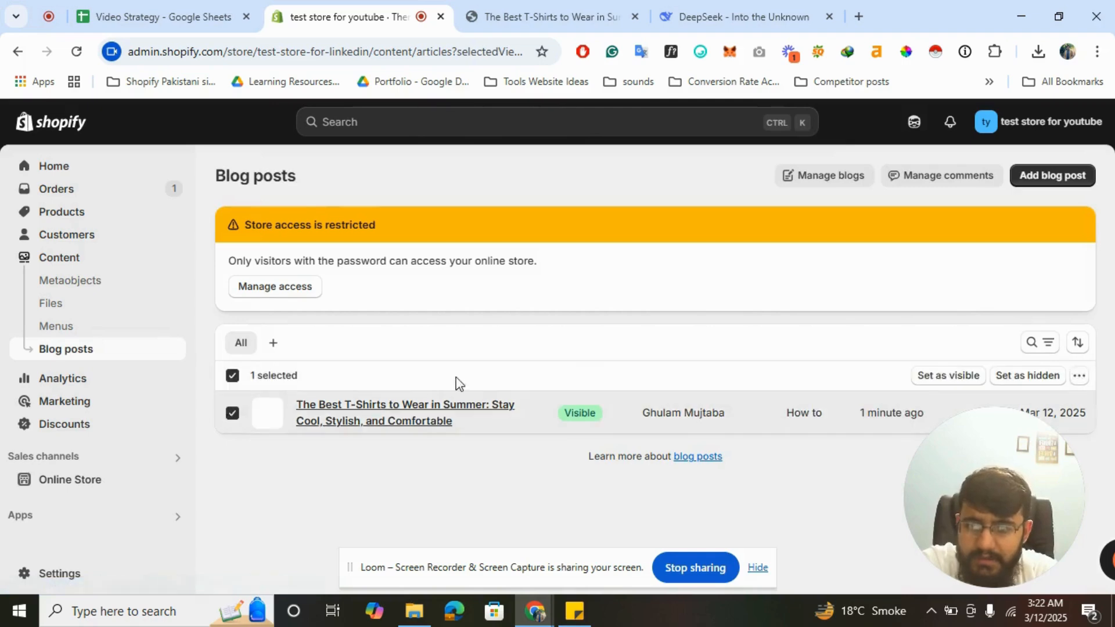
pyautogui.click(1082, 381)
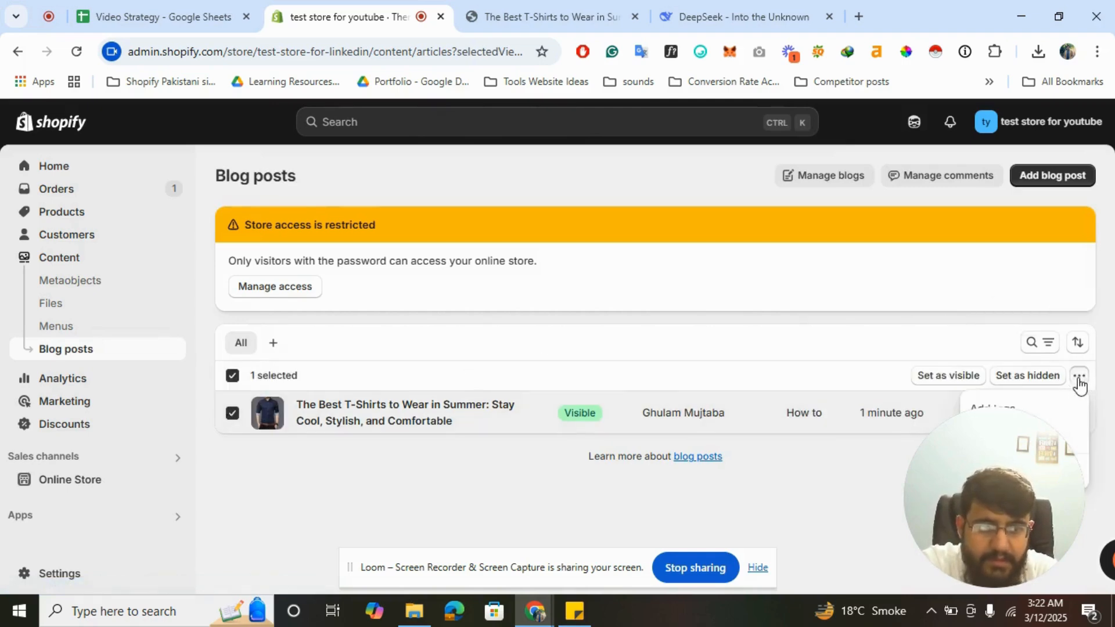
pyautogui.moveTo(1025, 441); pyautogui.dragTo(1006, 469)
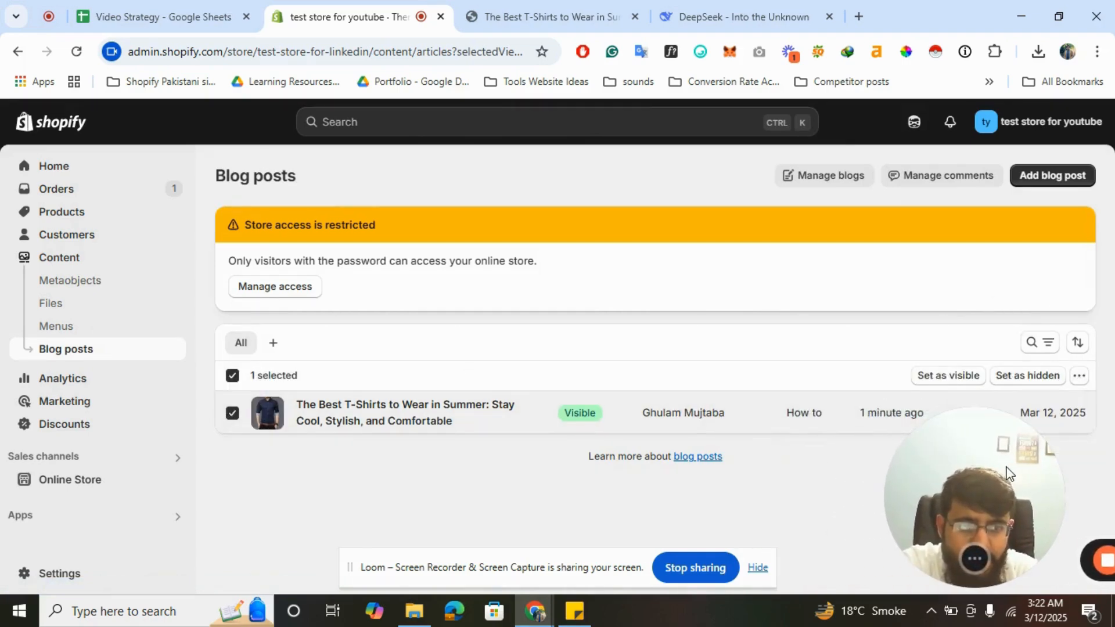
pyautogui.click(1080, 376)
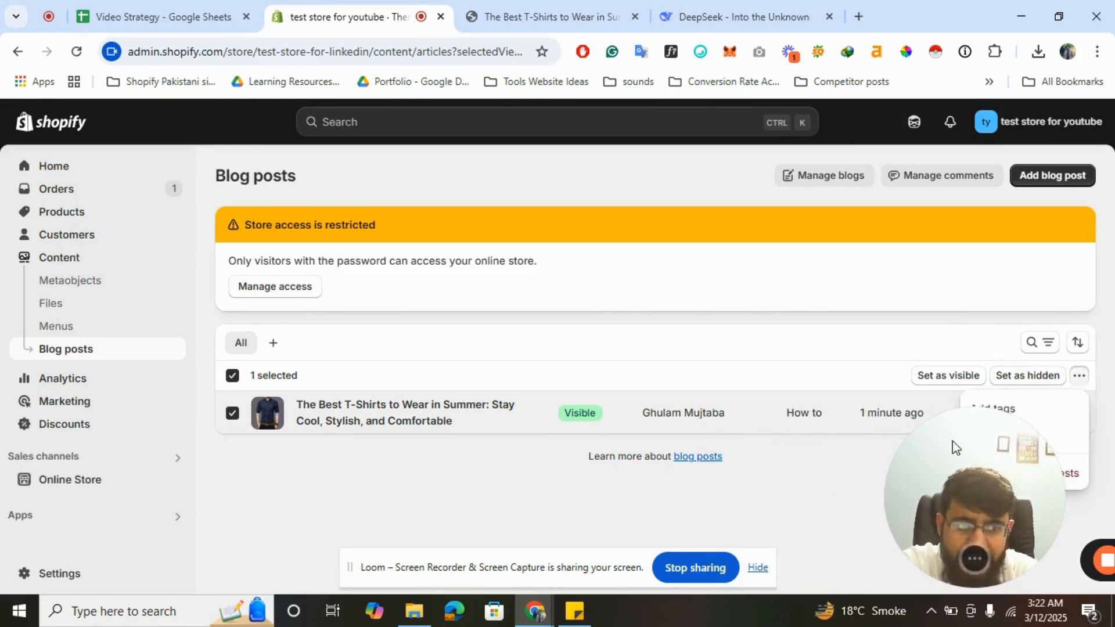
pyautogui.moveTo(953, 442); pyautogui.dragTo(895, 446)
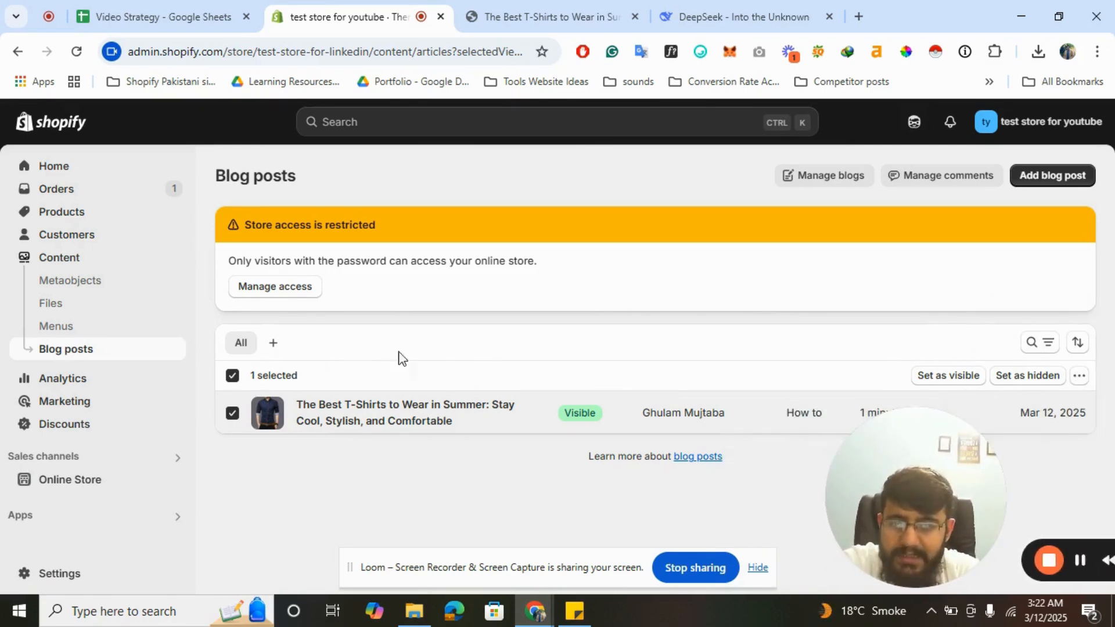
pyautogui.click(233, 376)
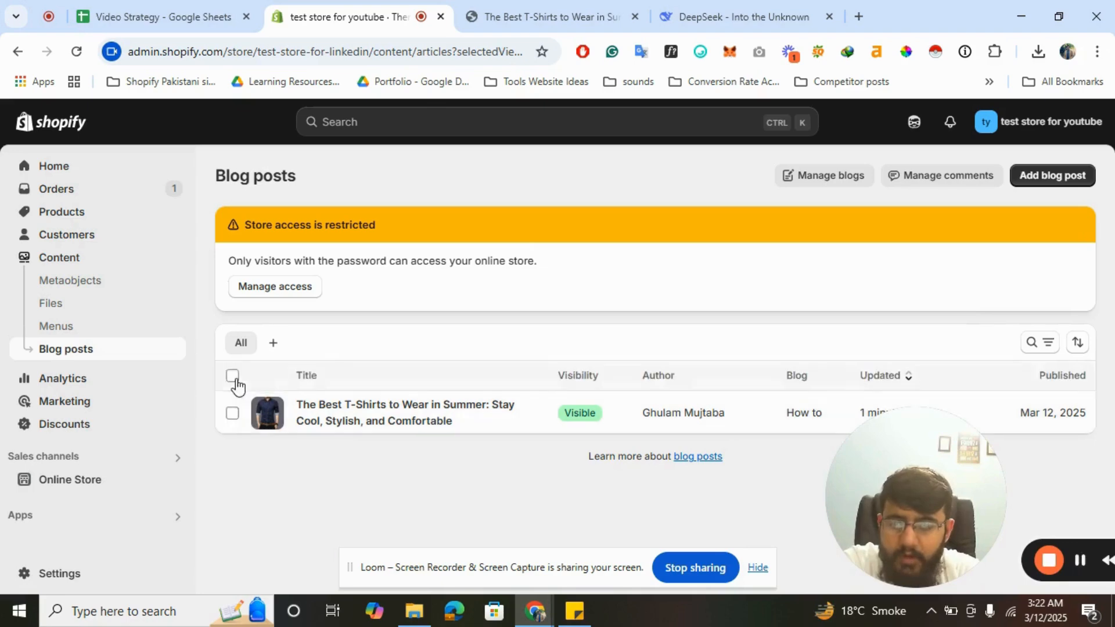
# Step: Start a new blog post from the blog posts list
pyautogui.click(1075, 175)
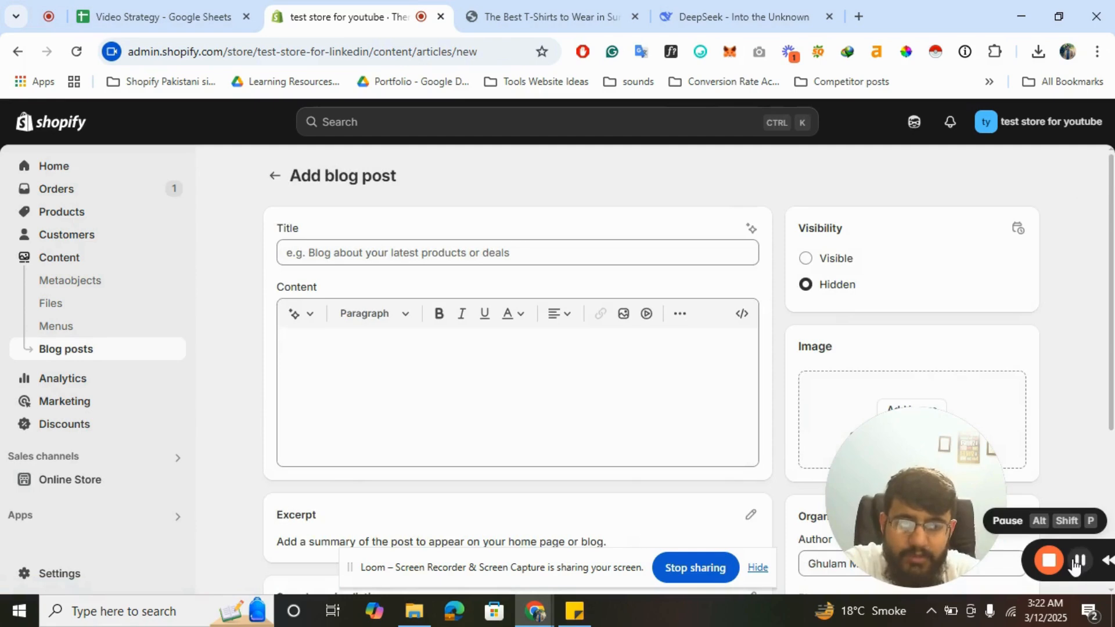
pyautogui.click(1078, 561)
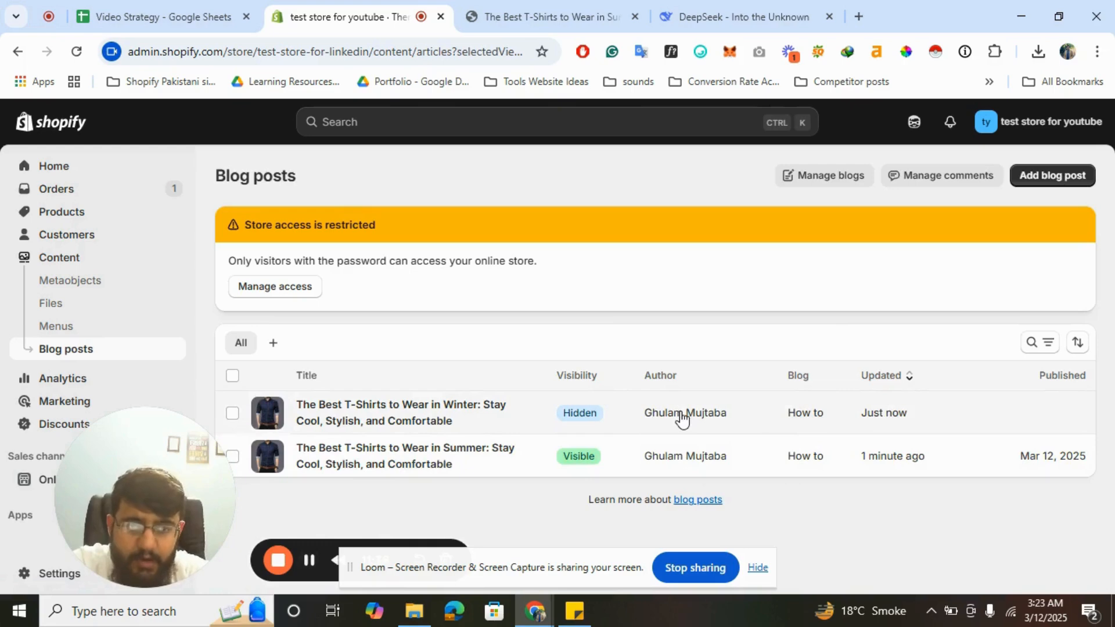
# Step: Open the hidden winter T-shirts blog post, set its visibility to Visible and try to save it
pyautogui.click(437, 420)
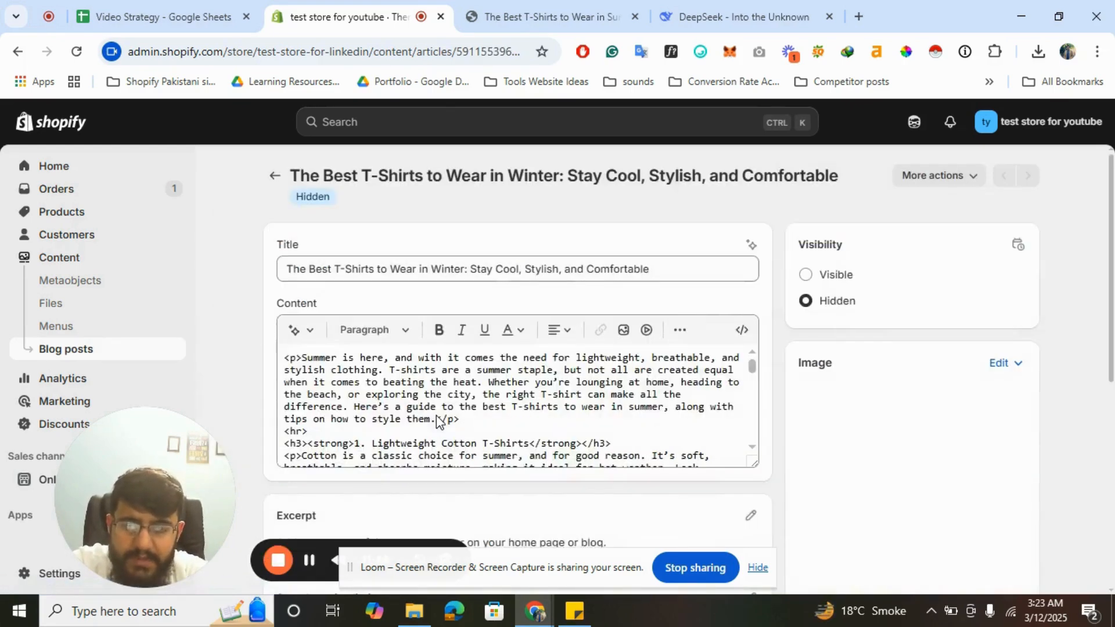
pyautogui.click(807, 275)
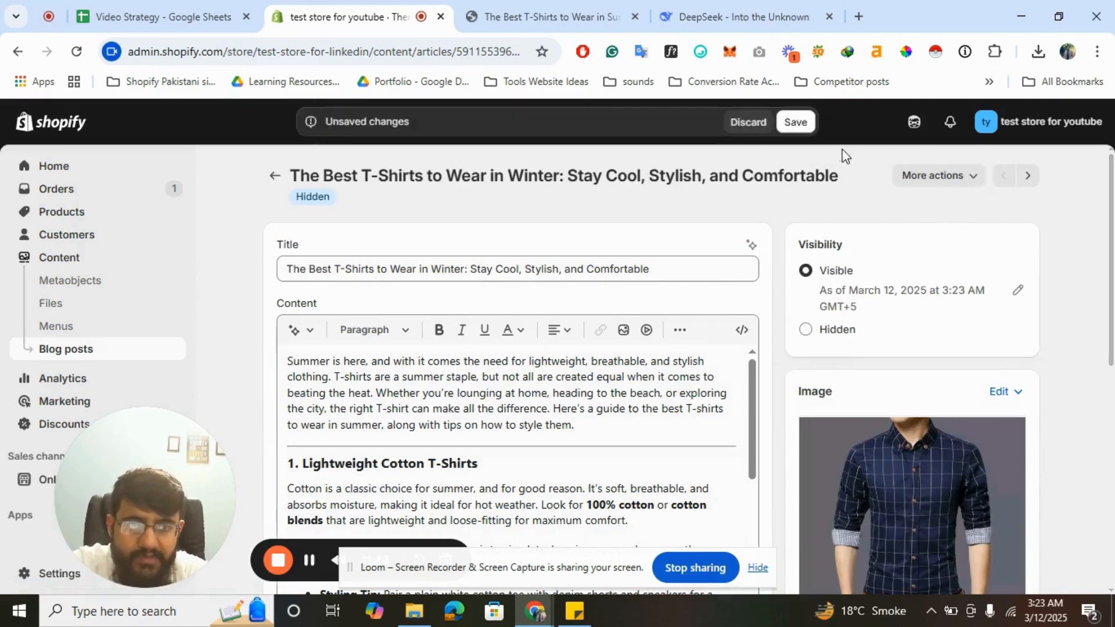
pyautogui.click(796, 135)
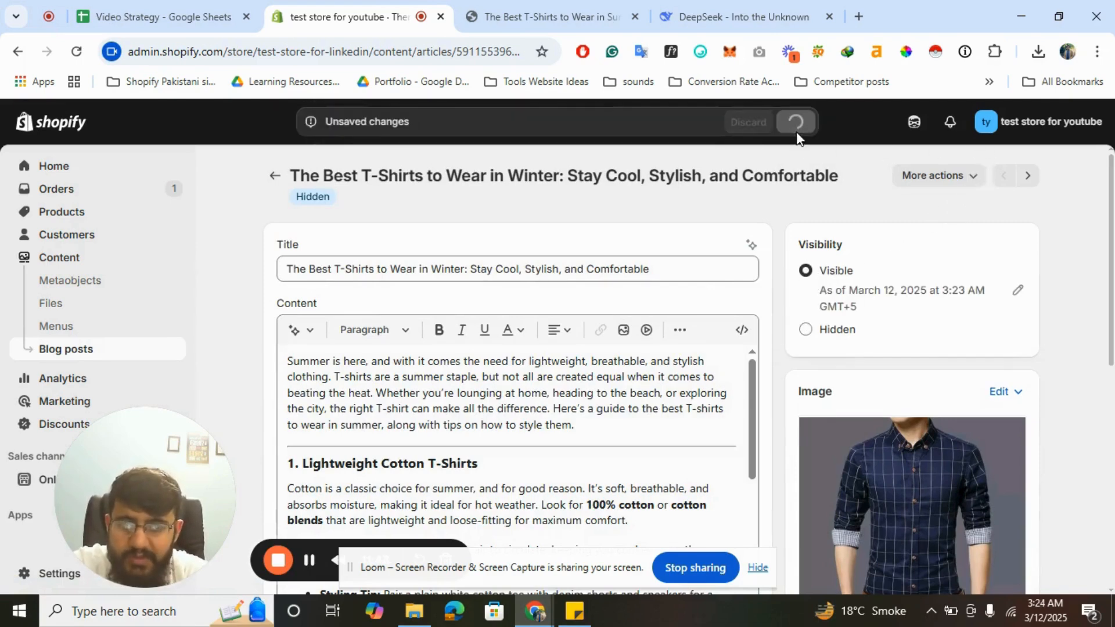
# Step: Review the winter T-shirts post's save error, content, organization settings and search engine listing
pyautogui.moveTo(46, 485); pyautogui.dragTo(586, 449)
pyautogui.moveTo(846, 259); pyautogui.dragTo(882, 397)
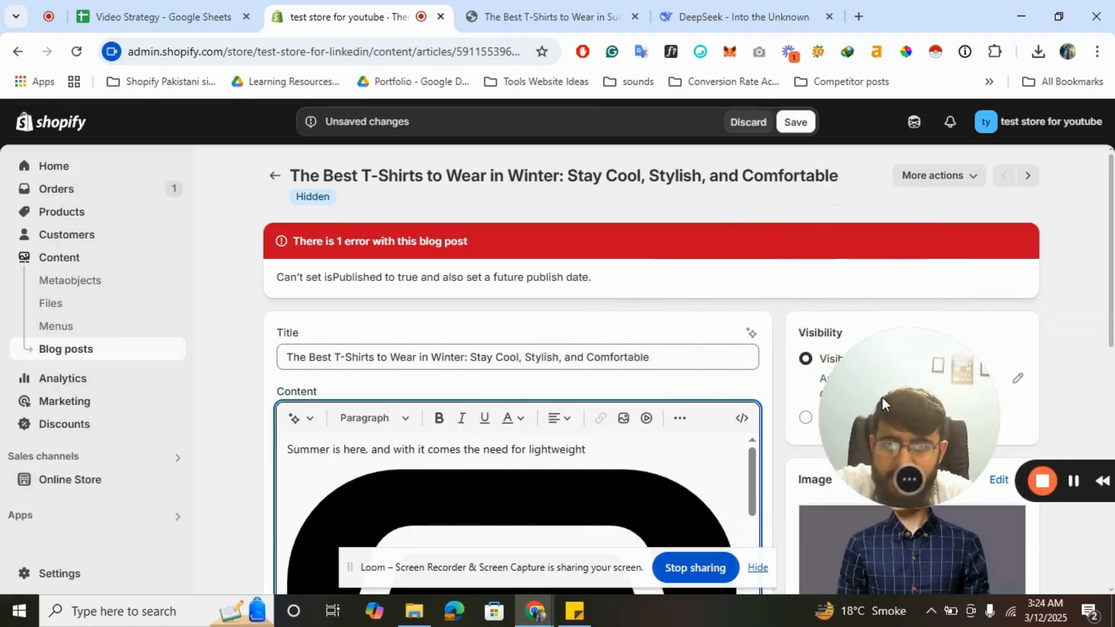
pyautogui.scroll(-8, 579, 260)
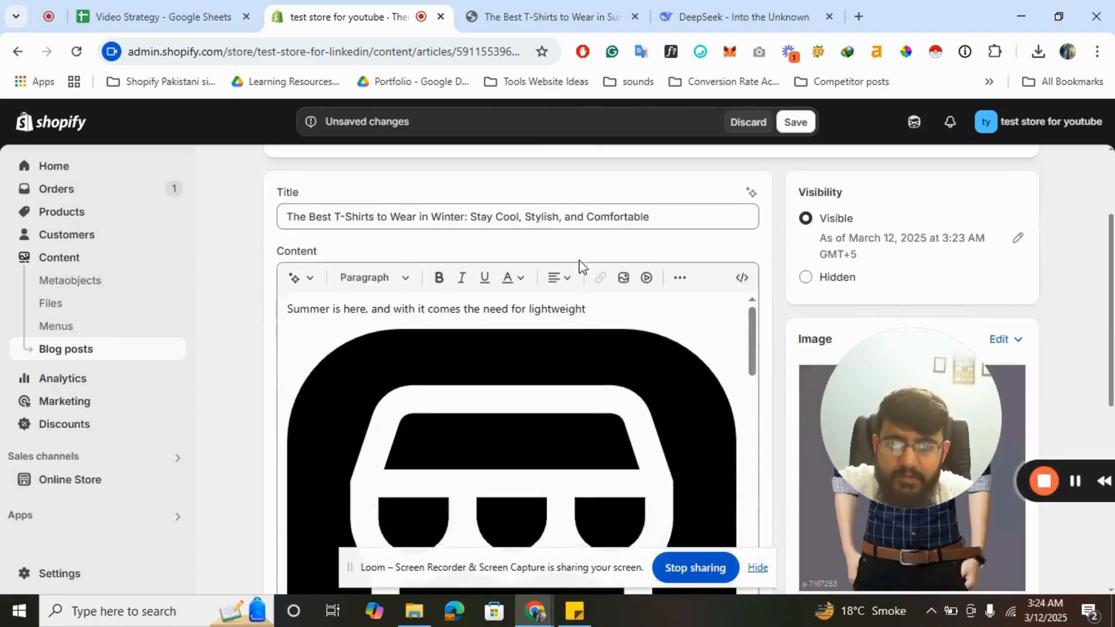
pyautogui.scroll(-5, 579, 260)
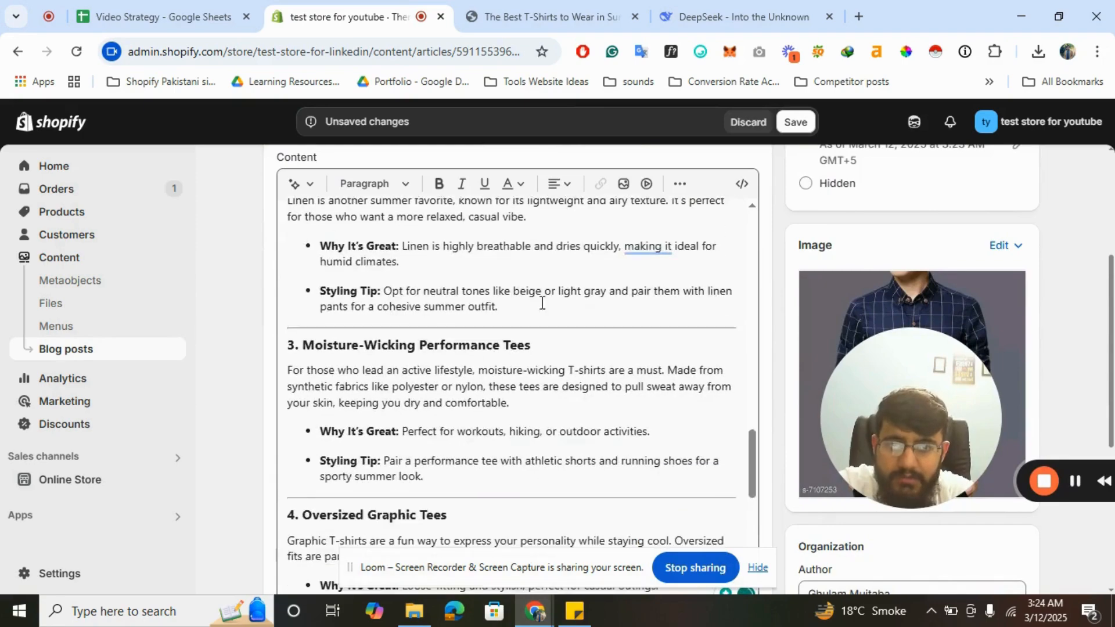
pyautogui.scroll(-6, 222, 357)
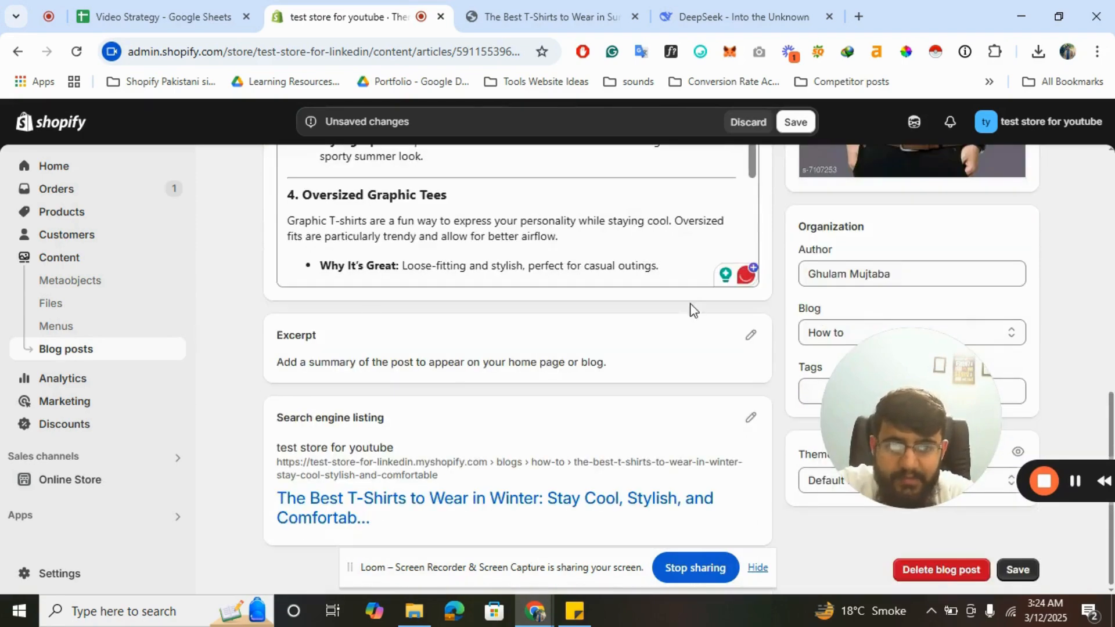
pyautogui.moveTo(939, 393); pyautogui.dragTo(597, 408)
pyautogui.scroll(10, 806, 331)
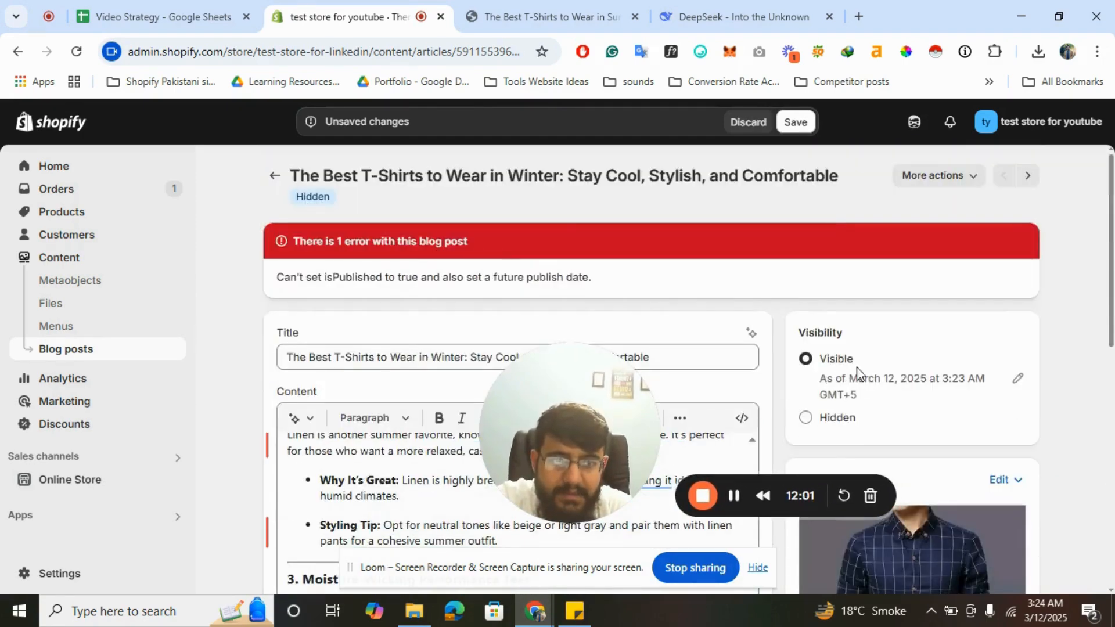
pyautogui.click(1016, 378)
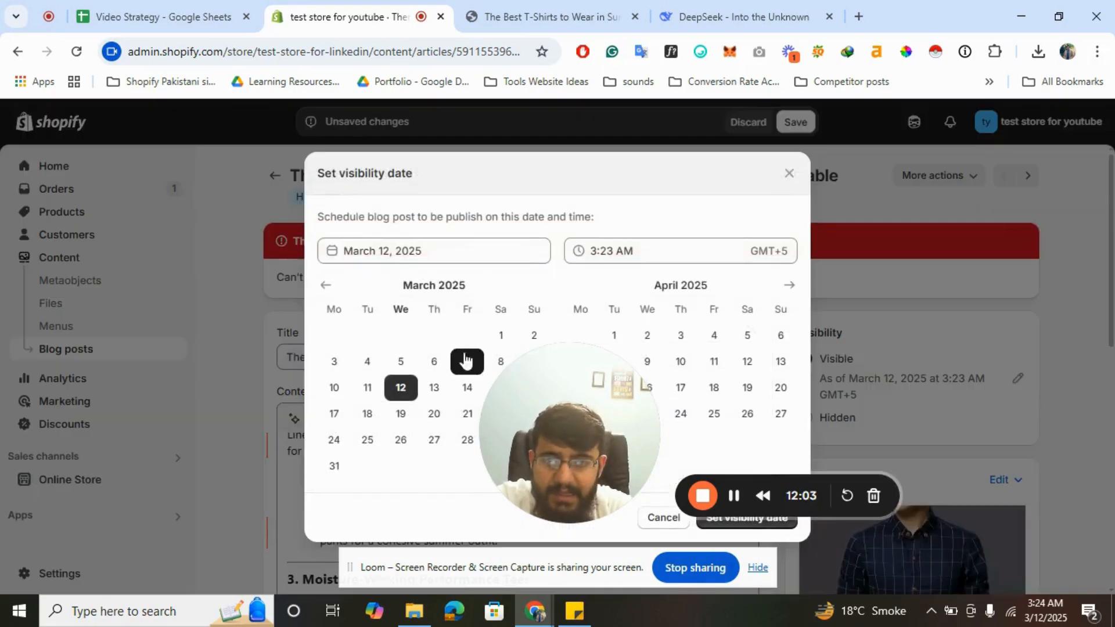
pyautogui.click(431, 389)
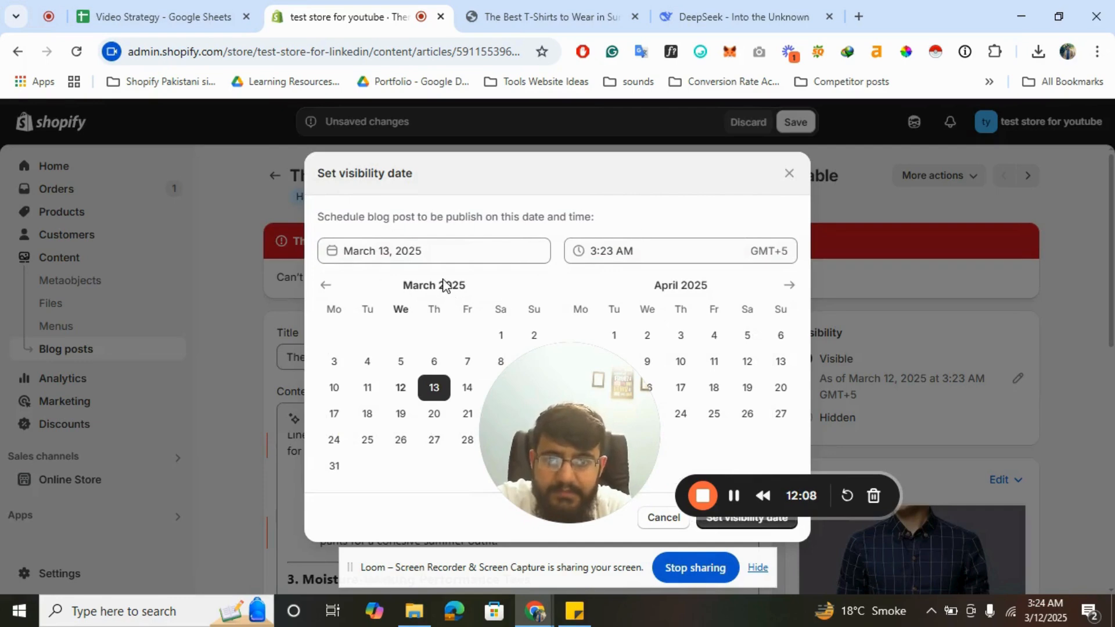
pyautogui.click(787, 174)
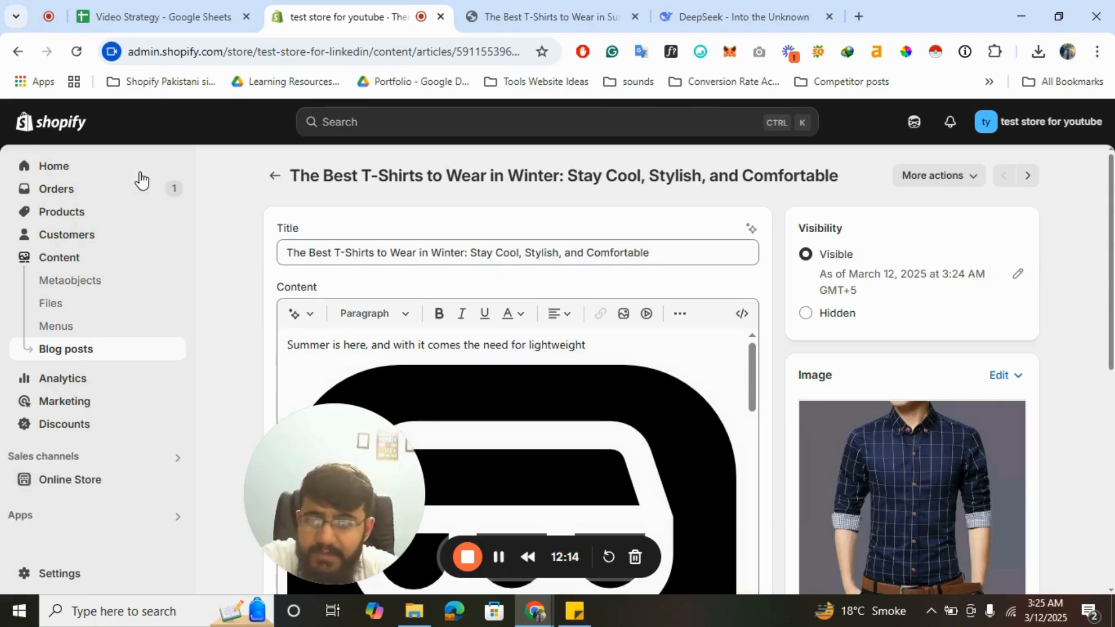
# Step: Check both T-shirt posts' visibility in the blog posts list and open the store's Main menu for editing
pyautogui.click(75, 350)
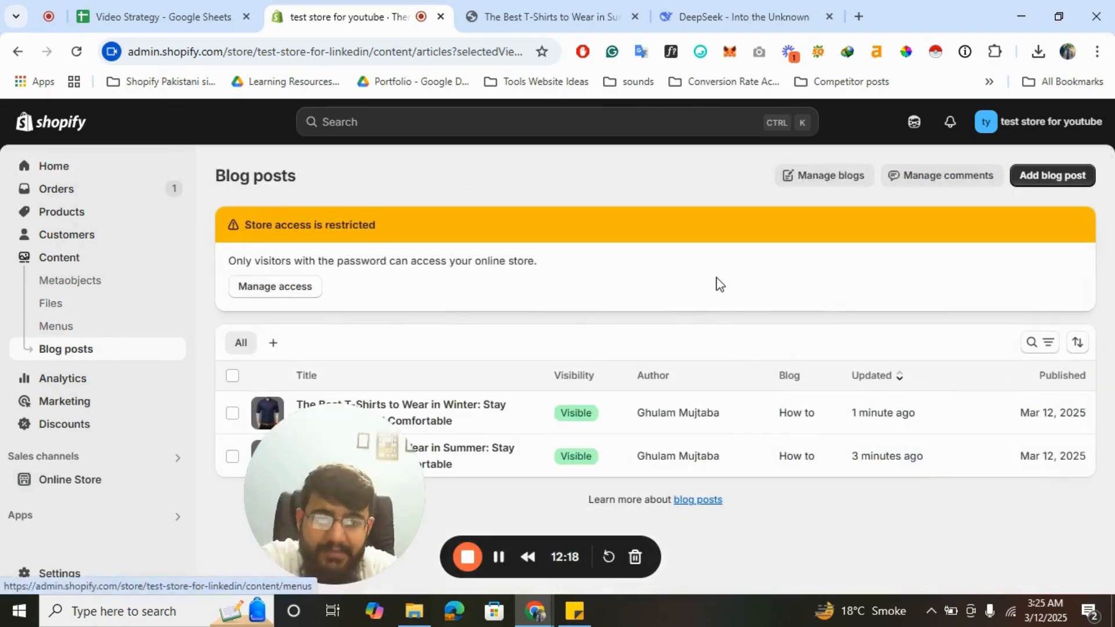
pyautogui.moveTo(358, 451); pyautogui.dragTo(728, 444)
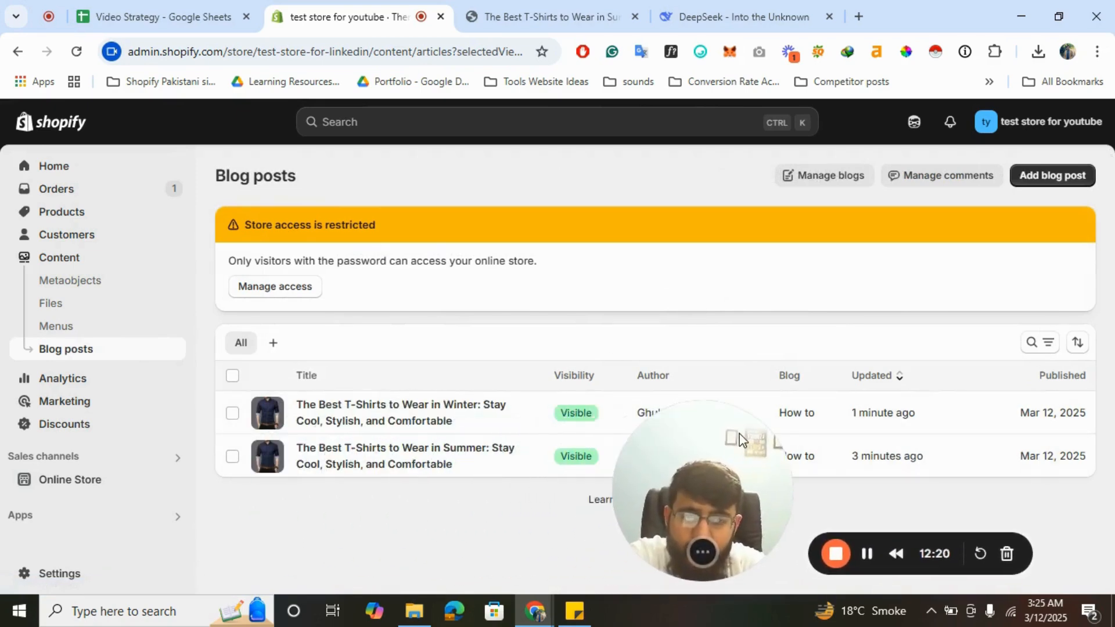
pyautogui.click(61, 481)
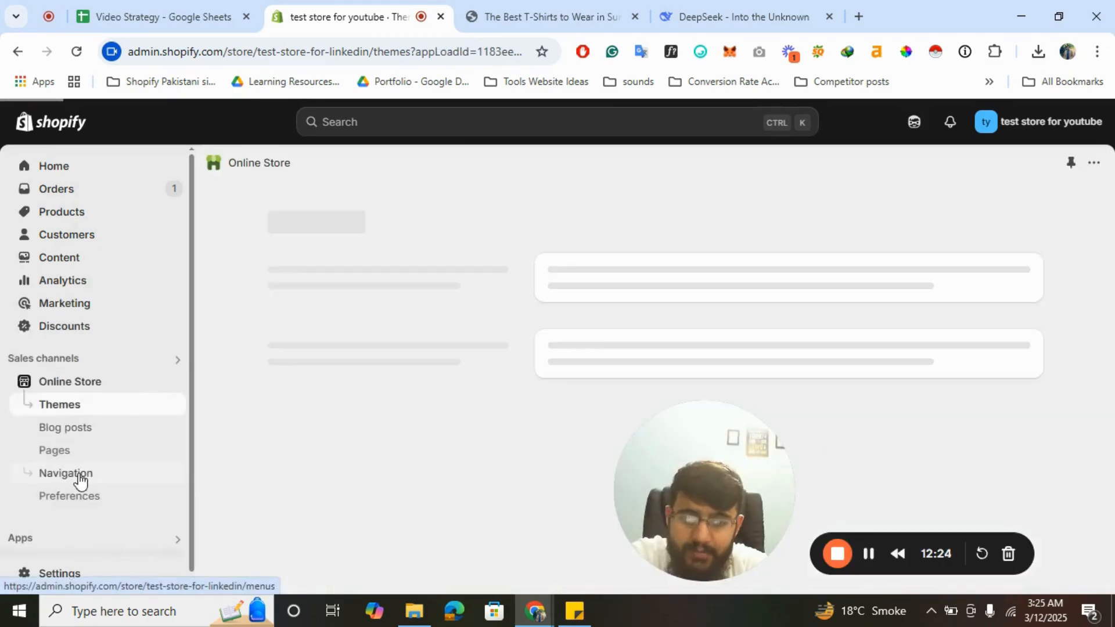
pyautogui.click(80, 478)
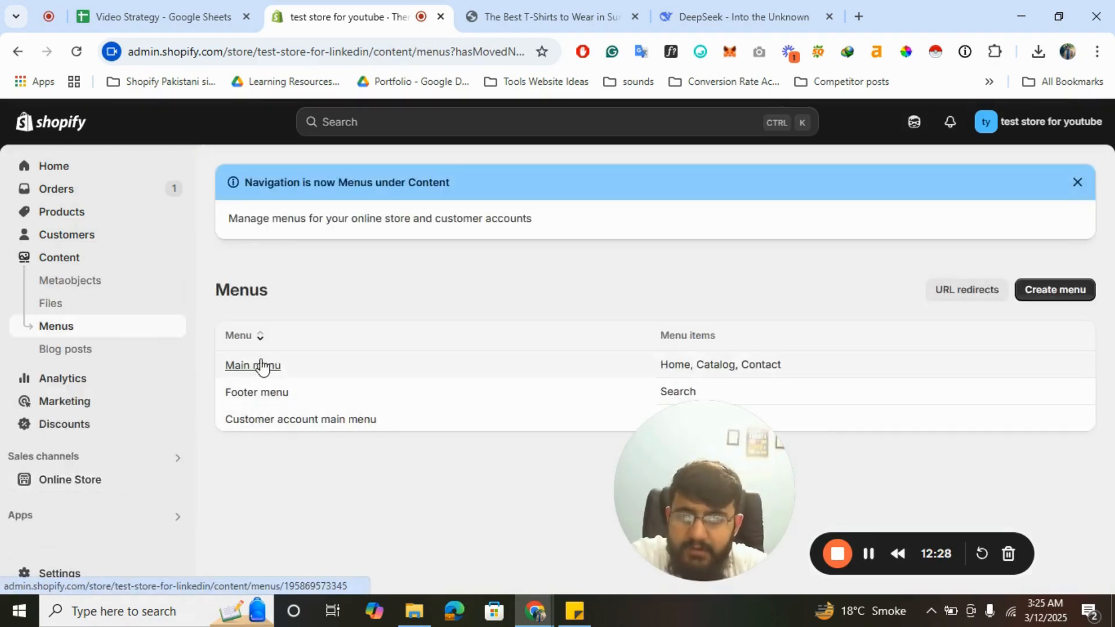
pyautogui.click(269, 367)
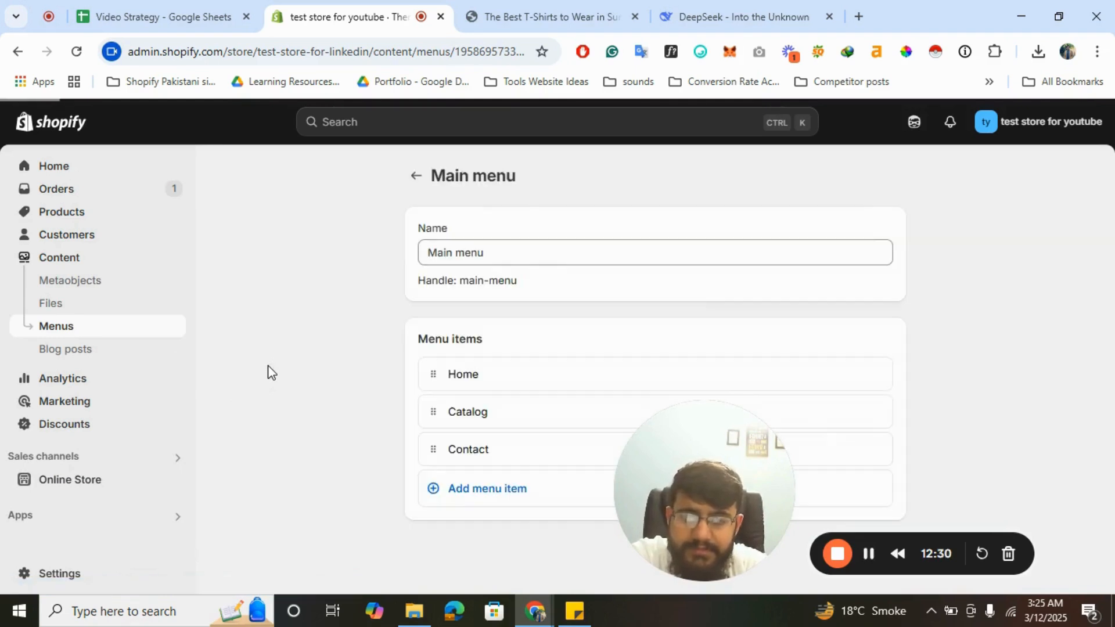
# Step: Add a How to item linked to the How to blog to the Main menu and save the menu
pyautogui.click(485, 490)
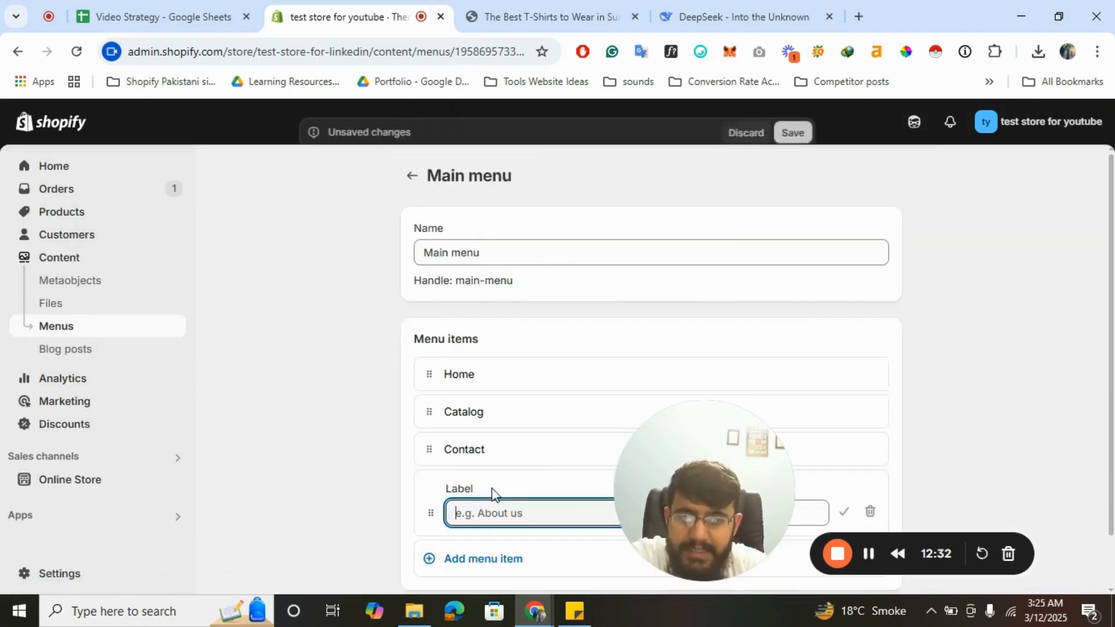
pyautogui.scroll(-1, 491, 493)
pyautogui.moveTo(655, 455); pyautogui.dragTo(890, 434)
pyautogui.click(506, 448)
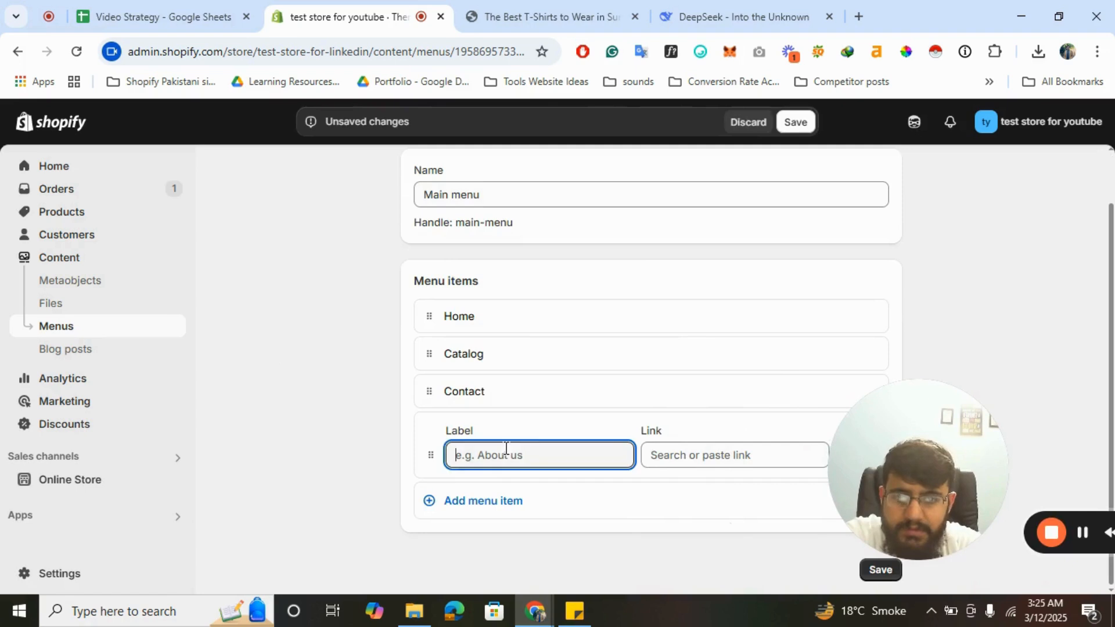
pyautogui.click(719, 452)
pyautogui.click(718, 376)
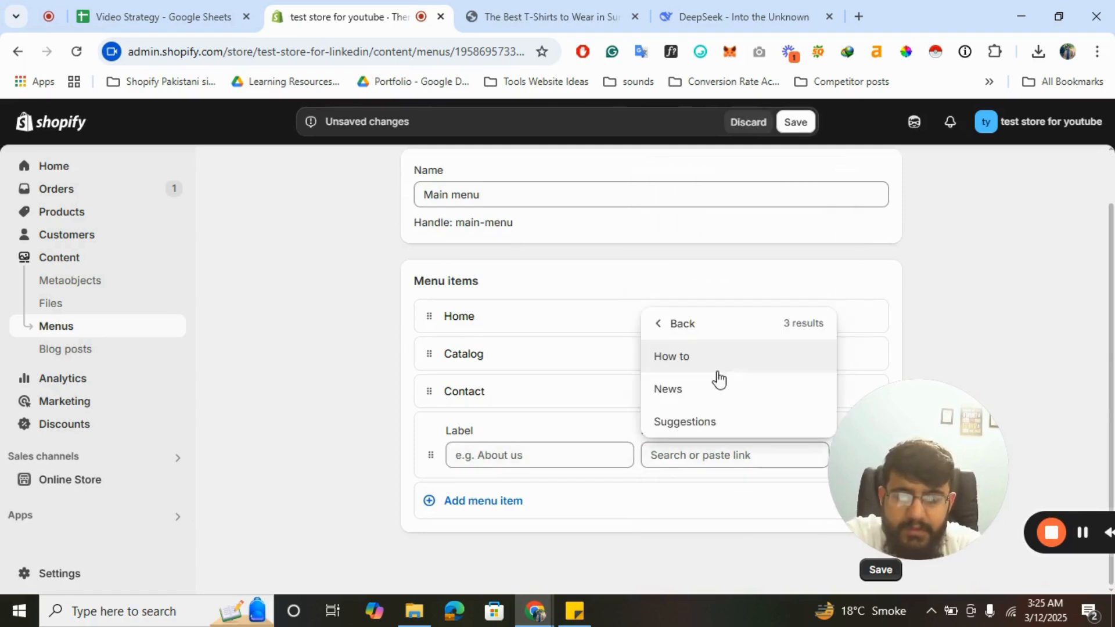
pyautogui.click(694, 365)
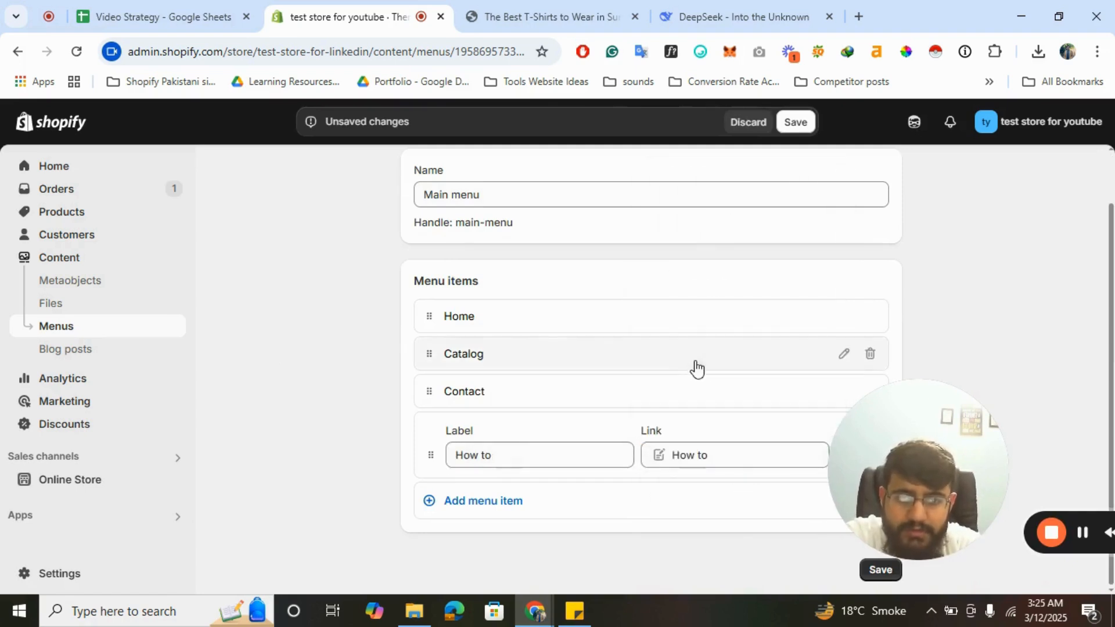
pyautogui.click(797, 123)
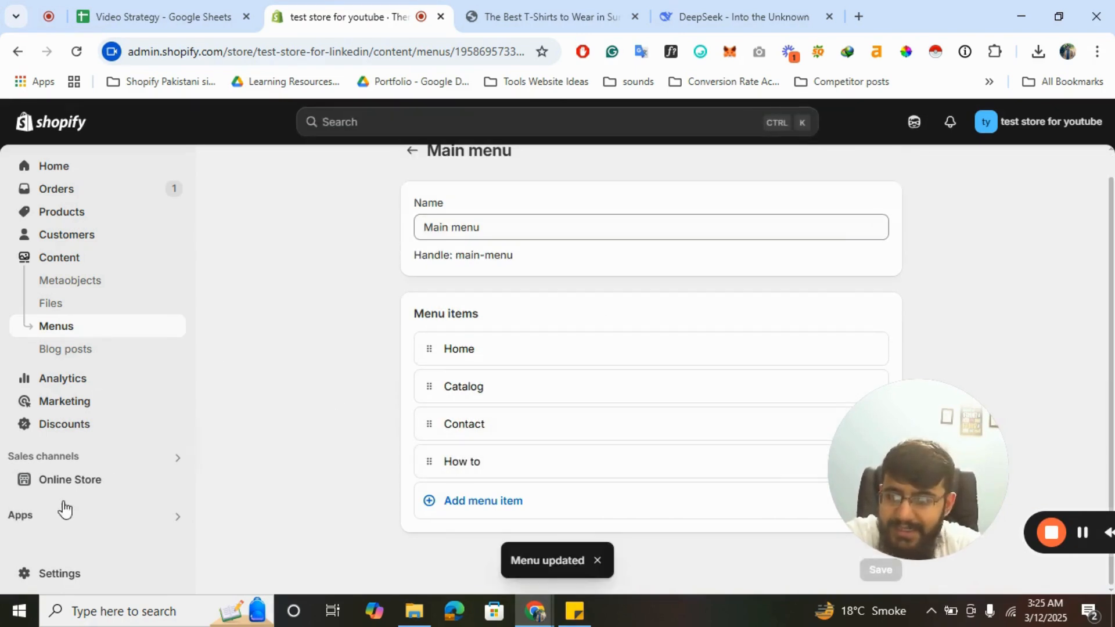
# Step: Open the current Dawn theme in the theme editor from the online store's themes
pyautogui.click(62, 482)
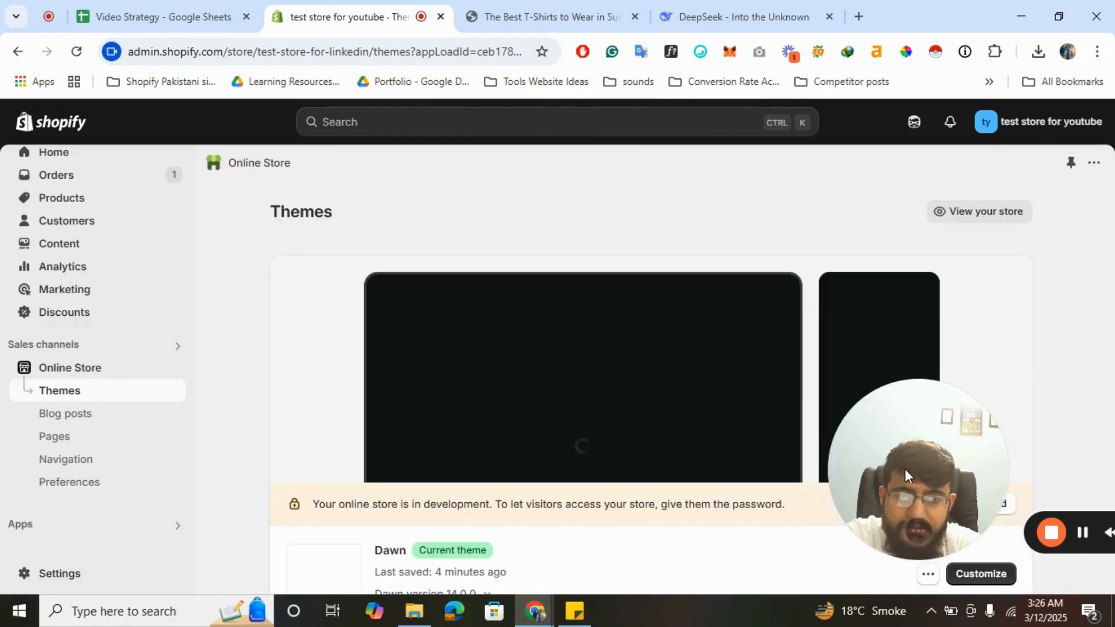
pyautogui.moveTo(905, 471); pyautogui.dragTo(238, 476)
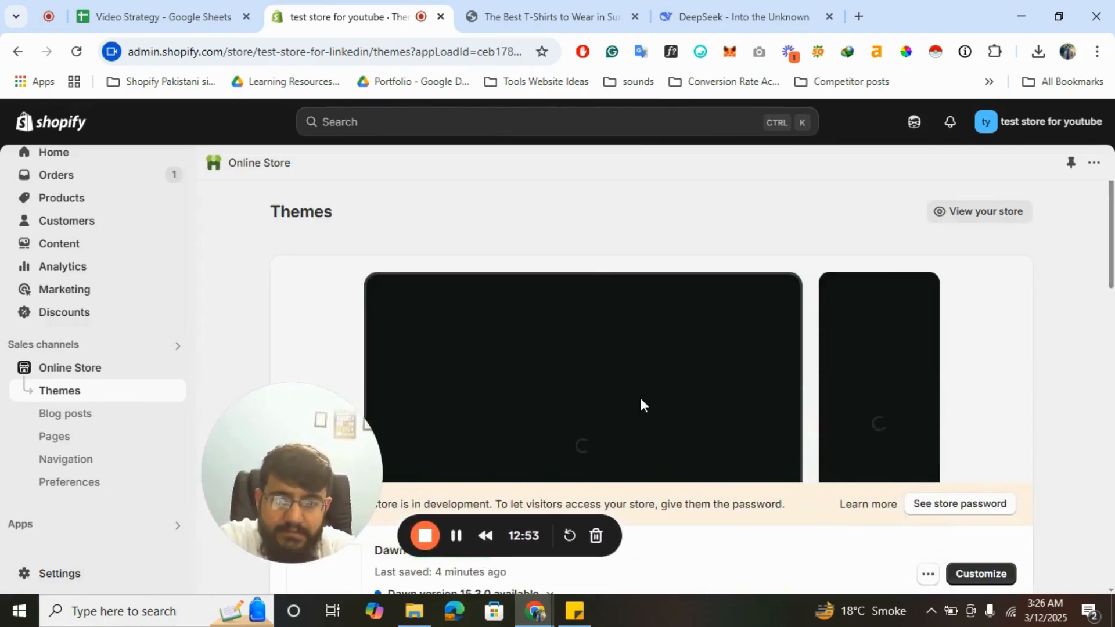
pyautogui.scroll(-3, 642, 403)
pyautogui.click(980, 421)
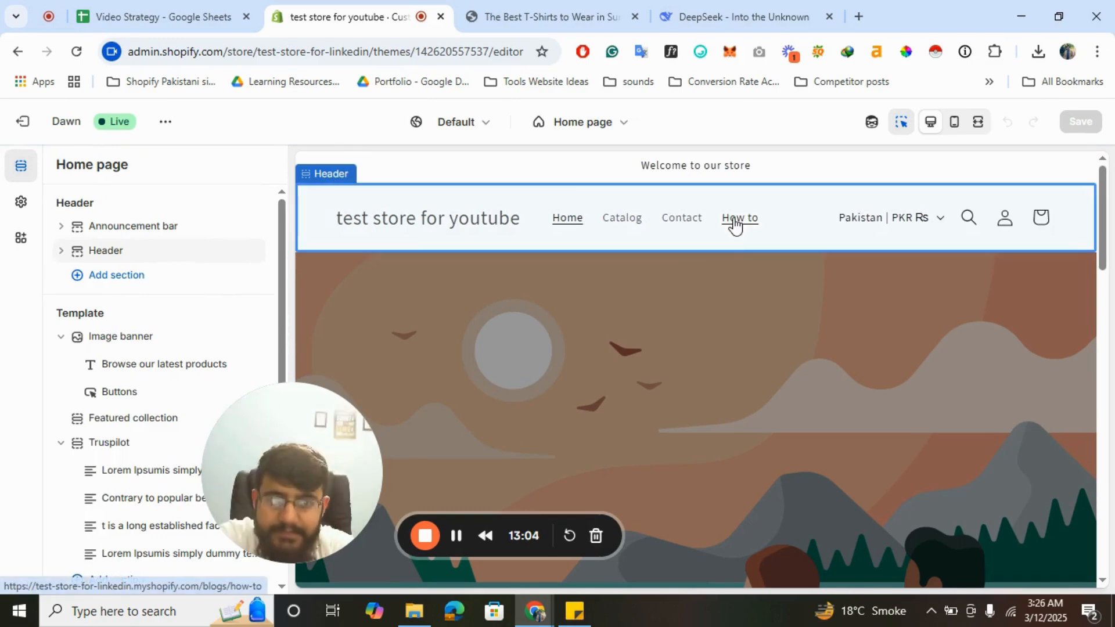
# Step: Follow the How to link in the previewed store header and look over the blog page's post layout
pyautogui.click(736, 223)
pyautogui.click(736, 223)
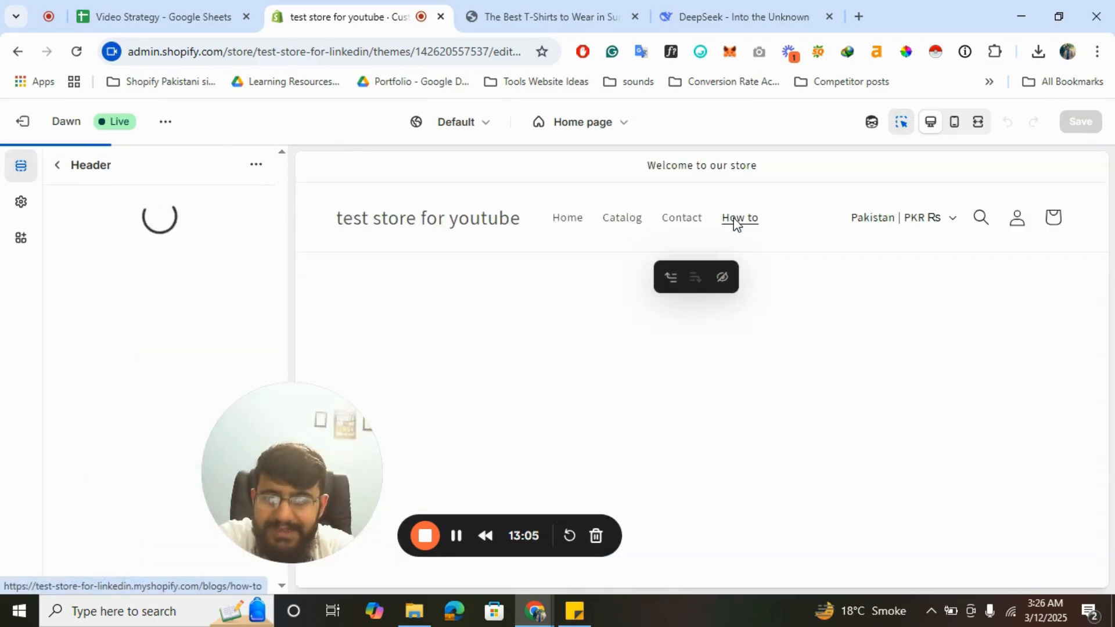
pyautogui.scroll(-5, 600, 378)
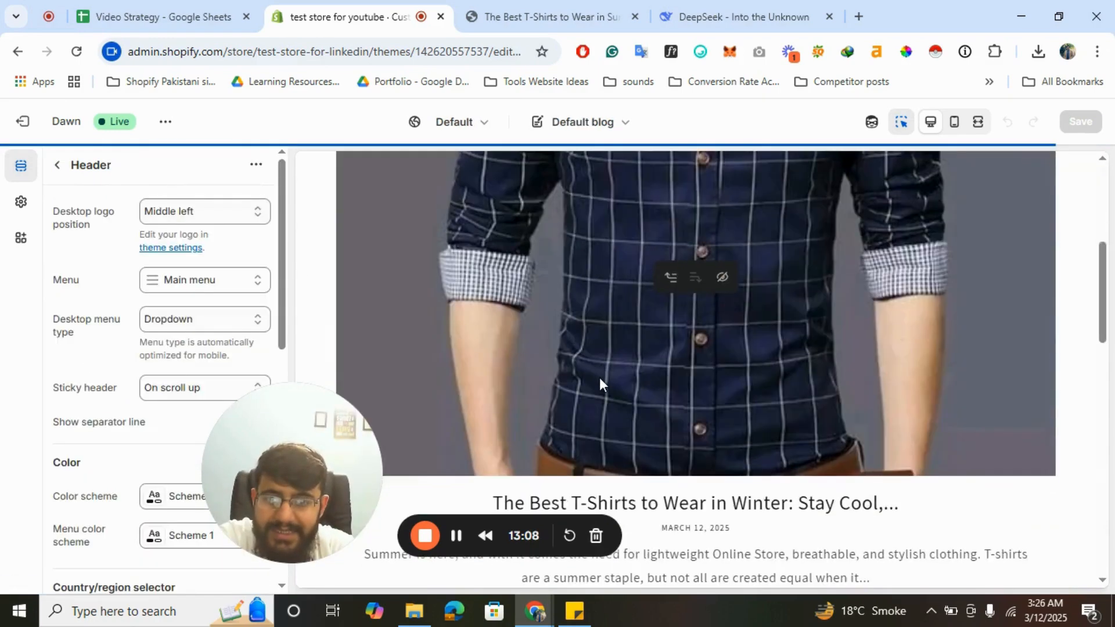
pyautogui.scroll(10, 599, 378)
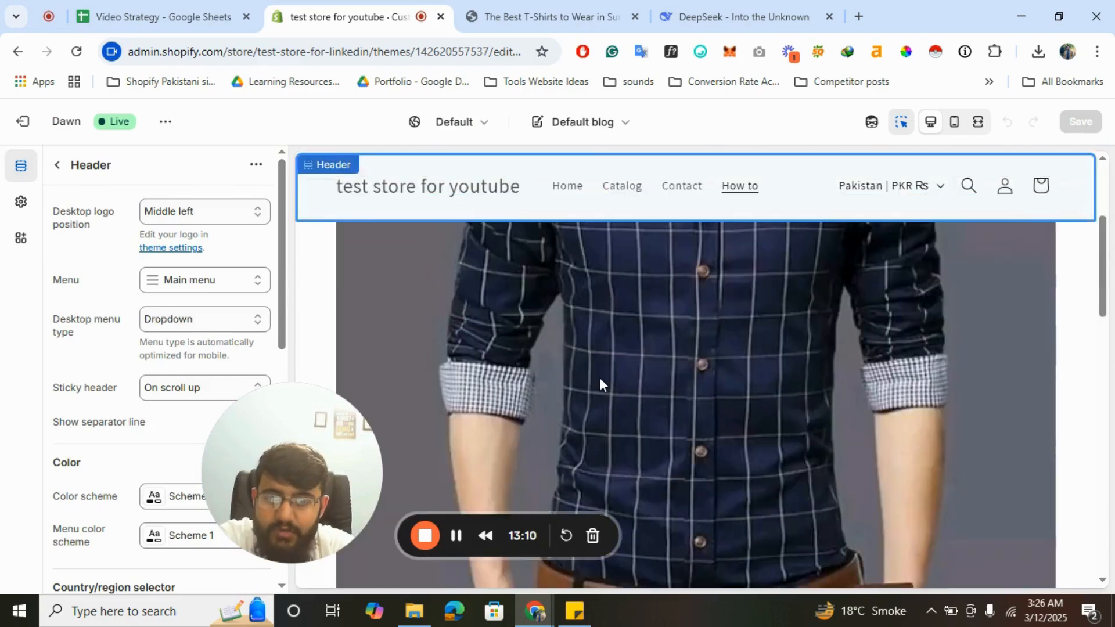
pyautogui.scroll(-2, 198, 336)
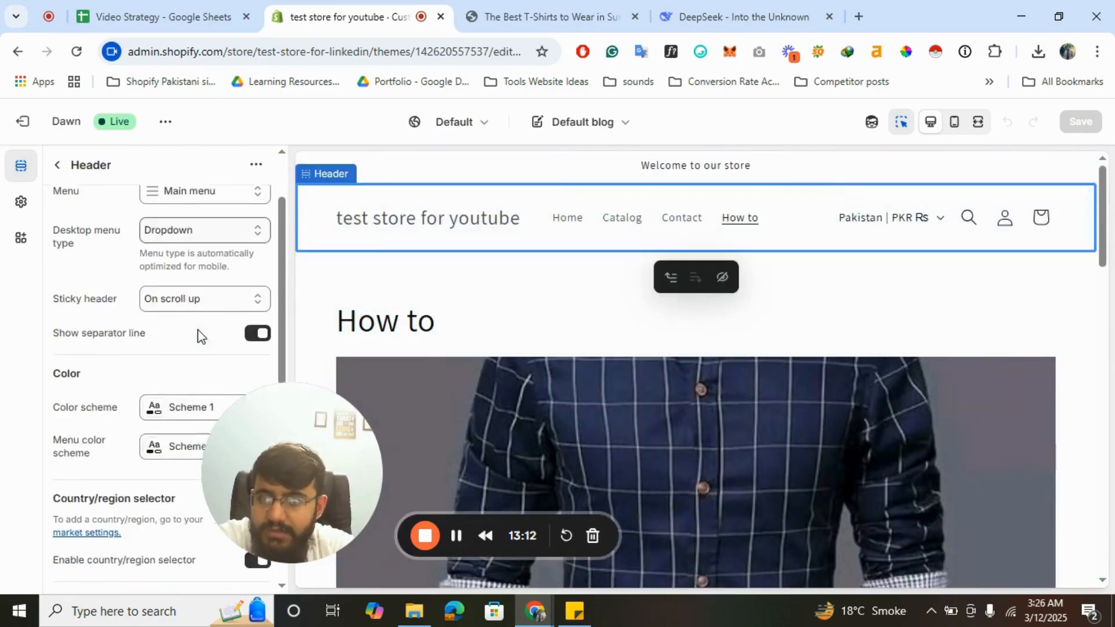
pyautogui.scroll(2, 198, 335)
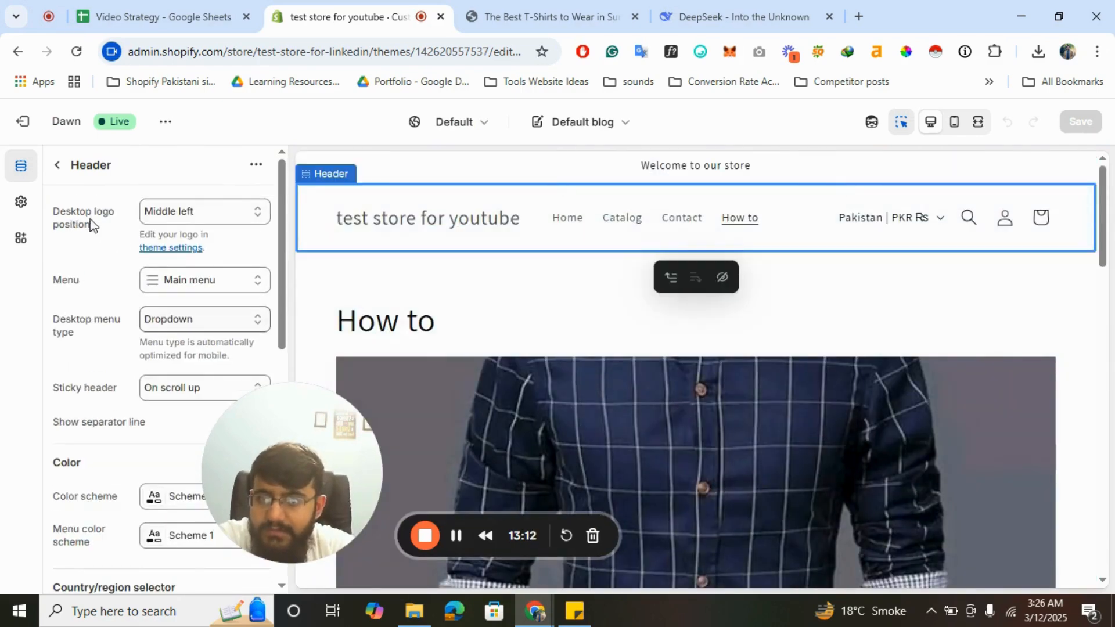
# Step: Open the Default blog template's Blog posts section and set its desktop layout to Grid
pyautogui.click(57, 166)
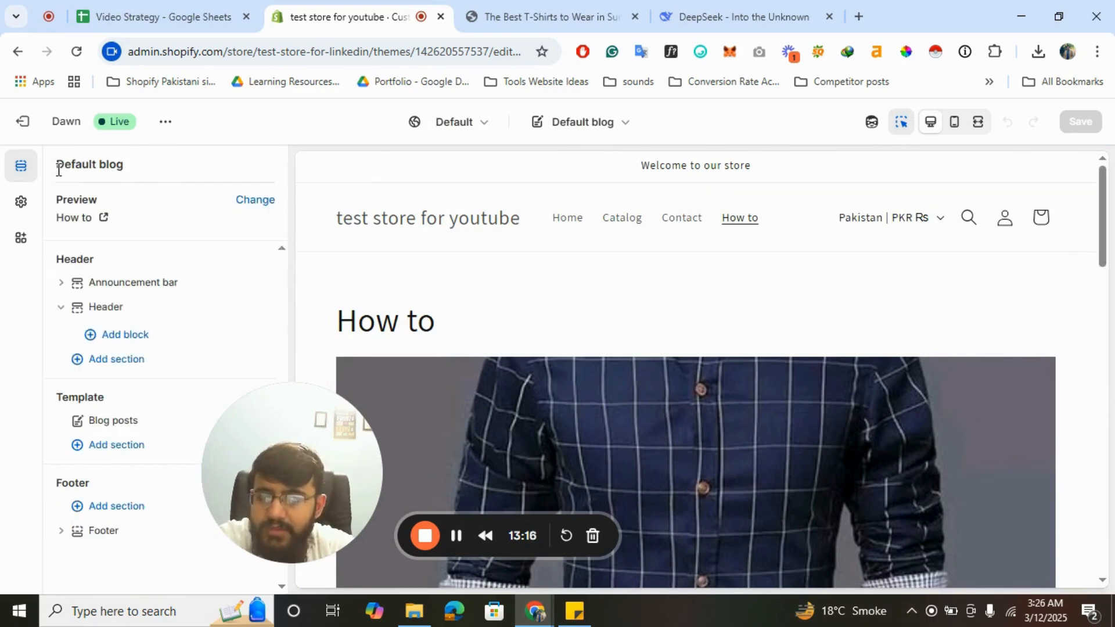
pyautogui.click(113, 421)
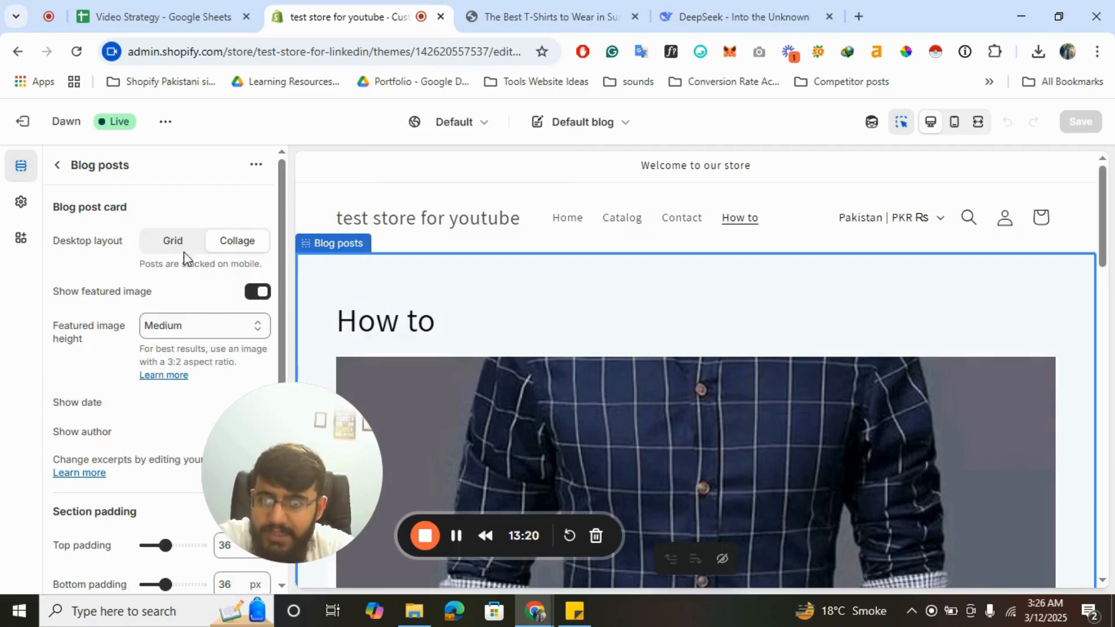
pyautogui.click(169, 240)
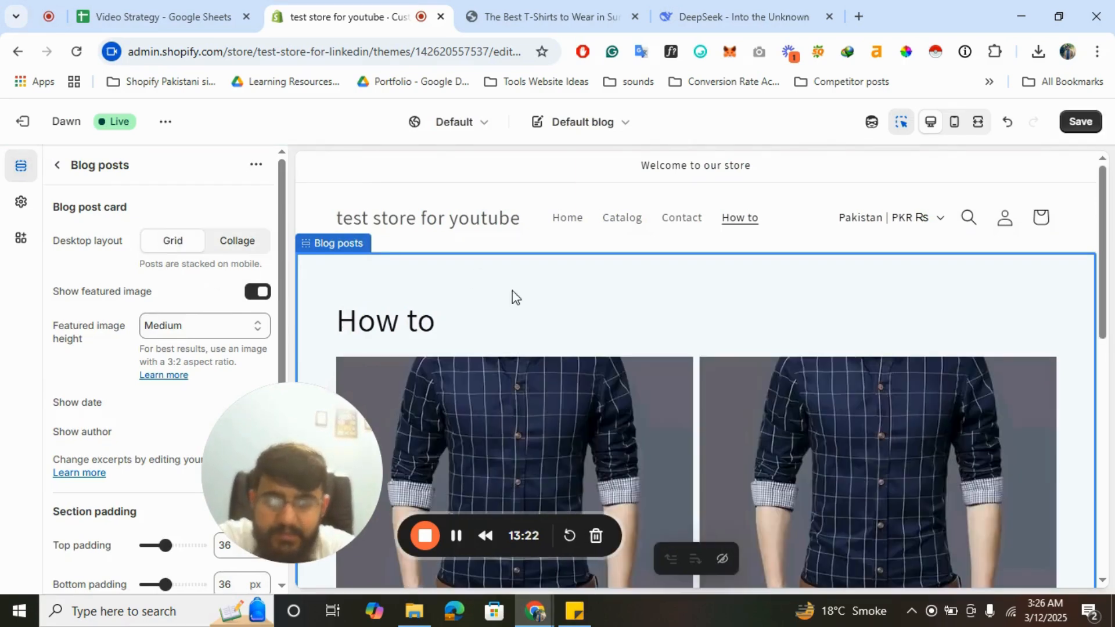
pyautogui.scroll(-3, 521, 306)
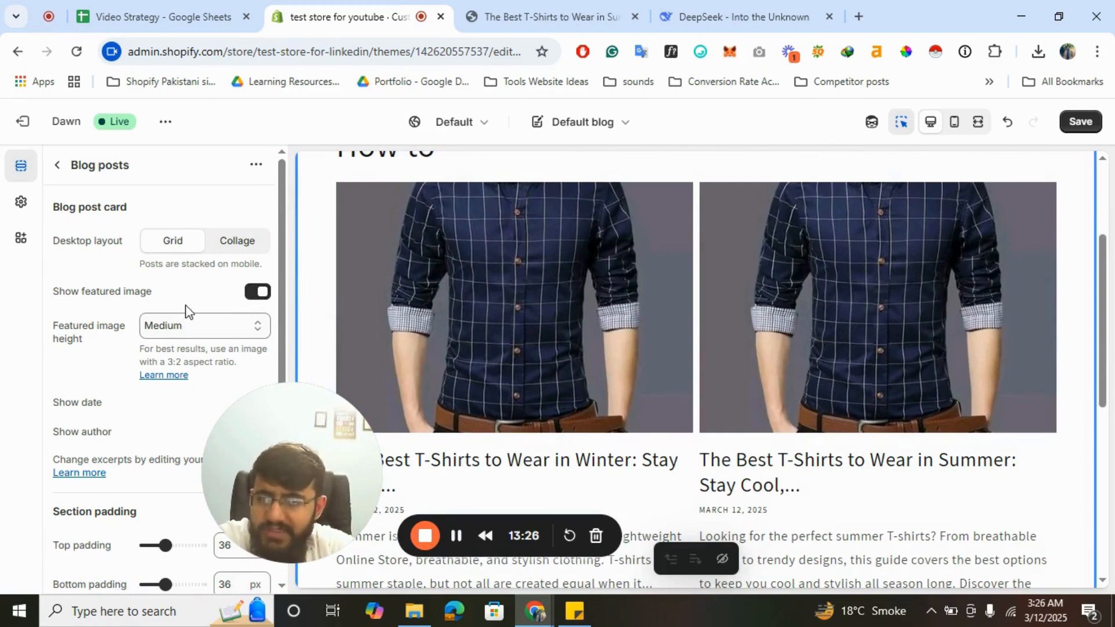
# Step: Set the blog cards' featured image height to Small and turn on the author display
pyautogui.click(164, 331)
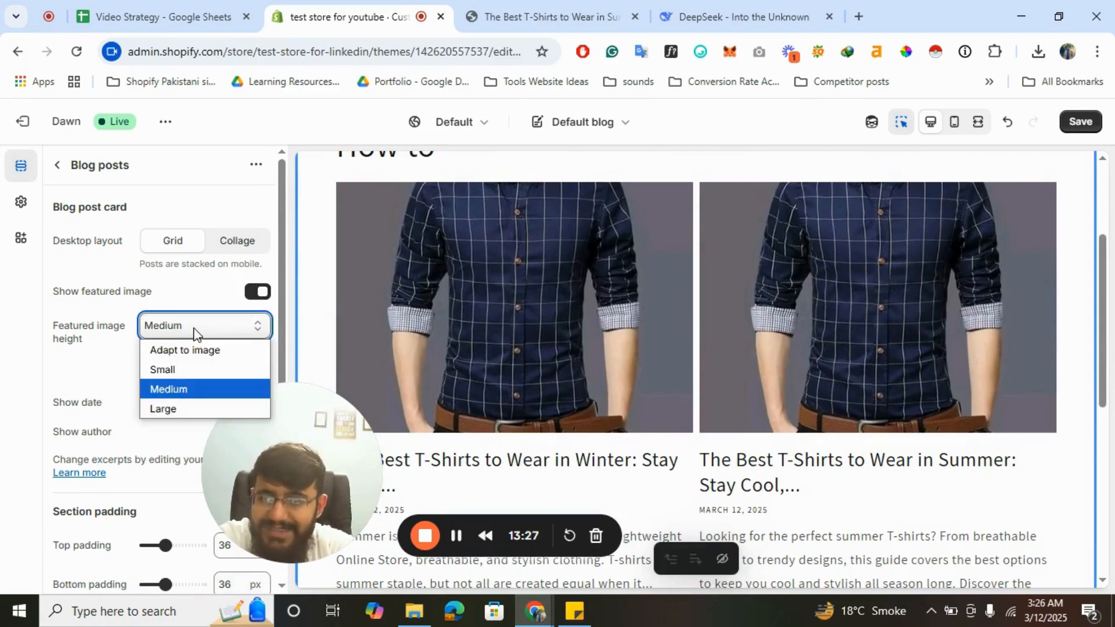
pyautogui.click(169, 368)
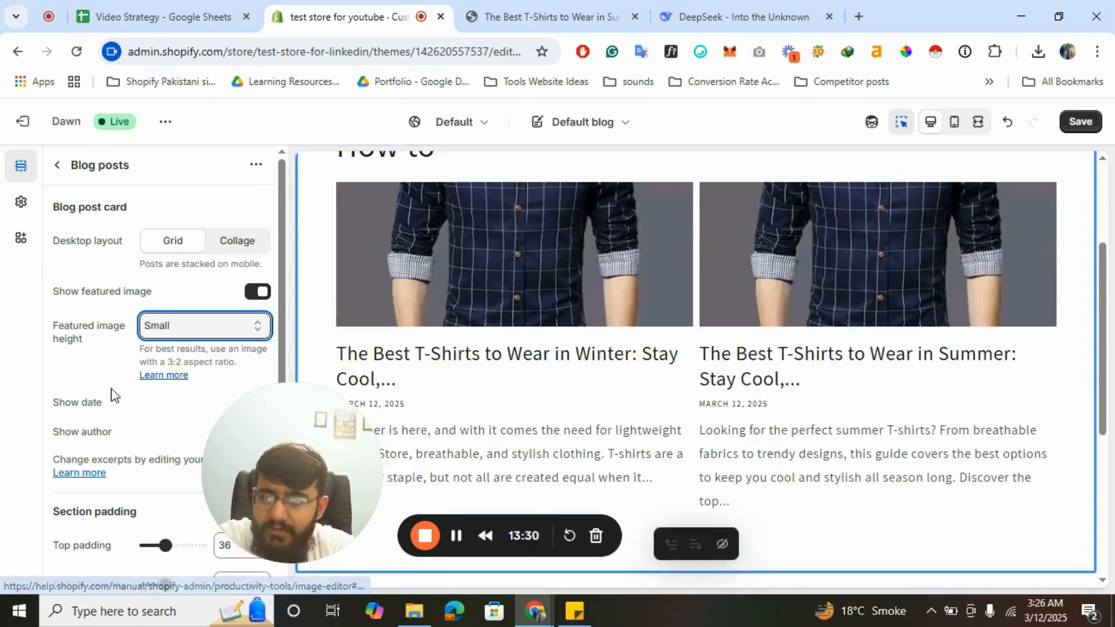
pyautogui.scroll(-2, 110, 393)
pyautogui.click(257, 319)
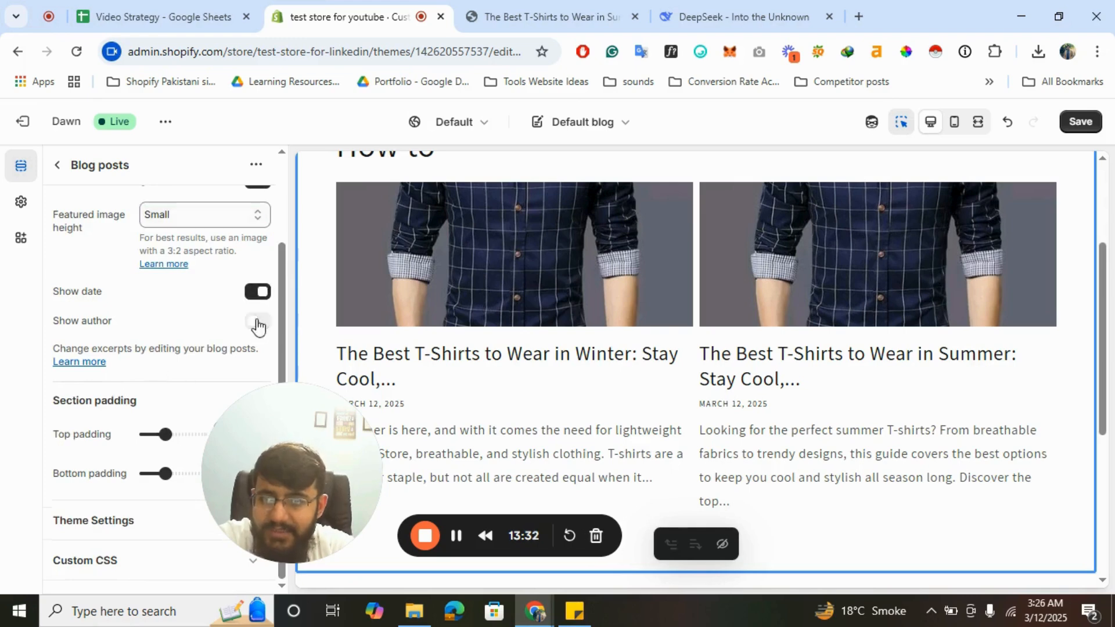
pyautogui.scroll(2, 169, 411)
pyautogui.scroll(3, 639, 341)
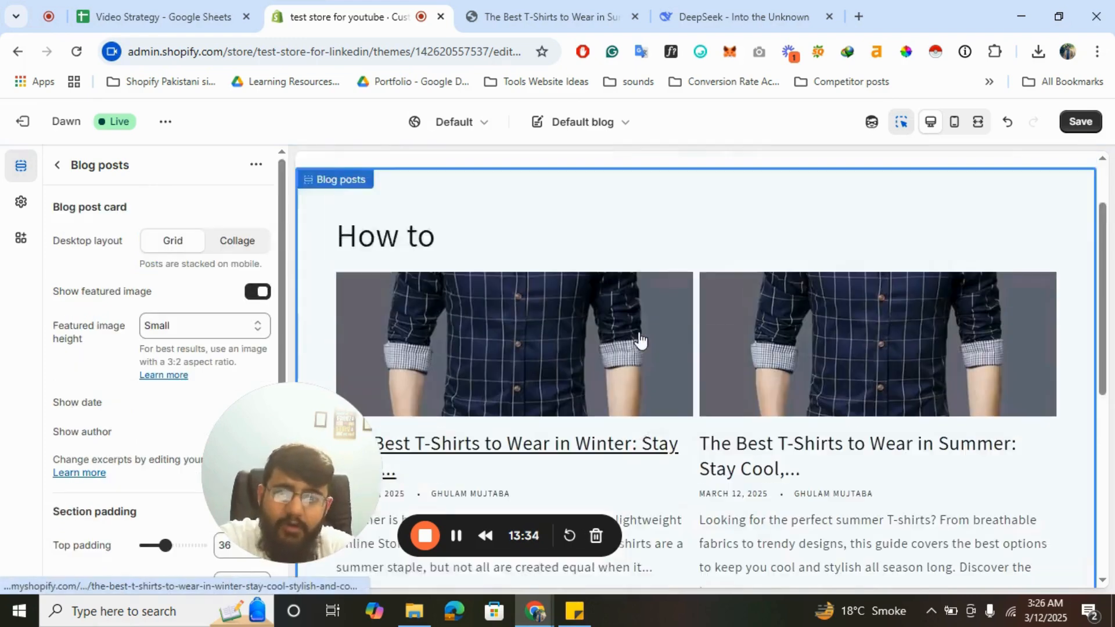